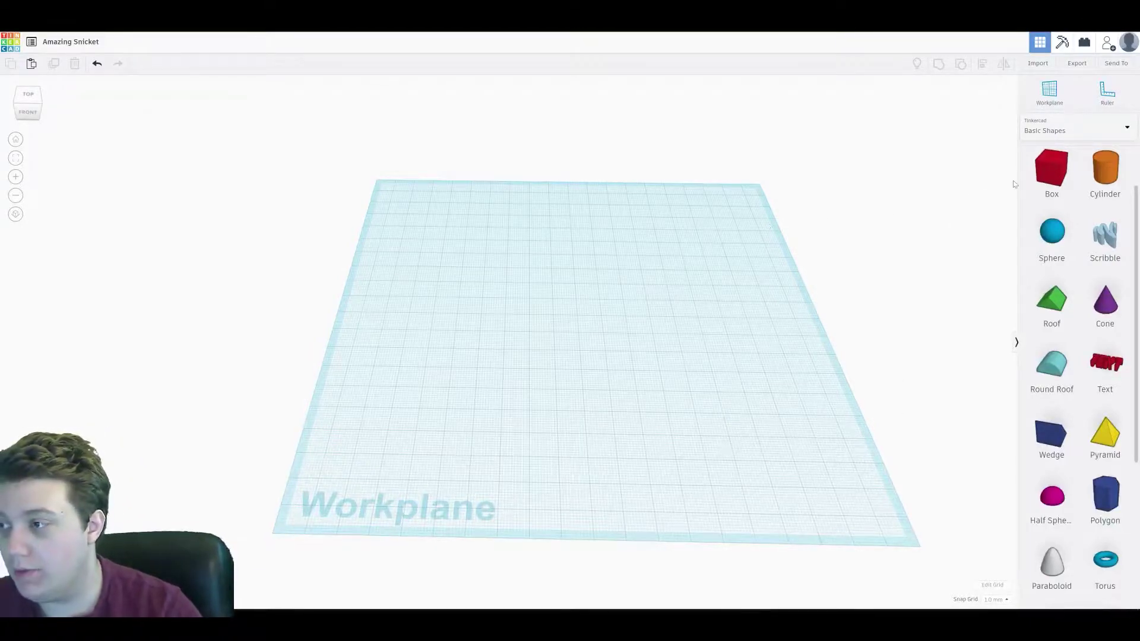
Place a box on the workplane and shape it into an upright wall slab 24 mm wide and 35 mm tall.
click(474, 384)
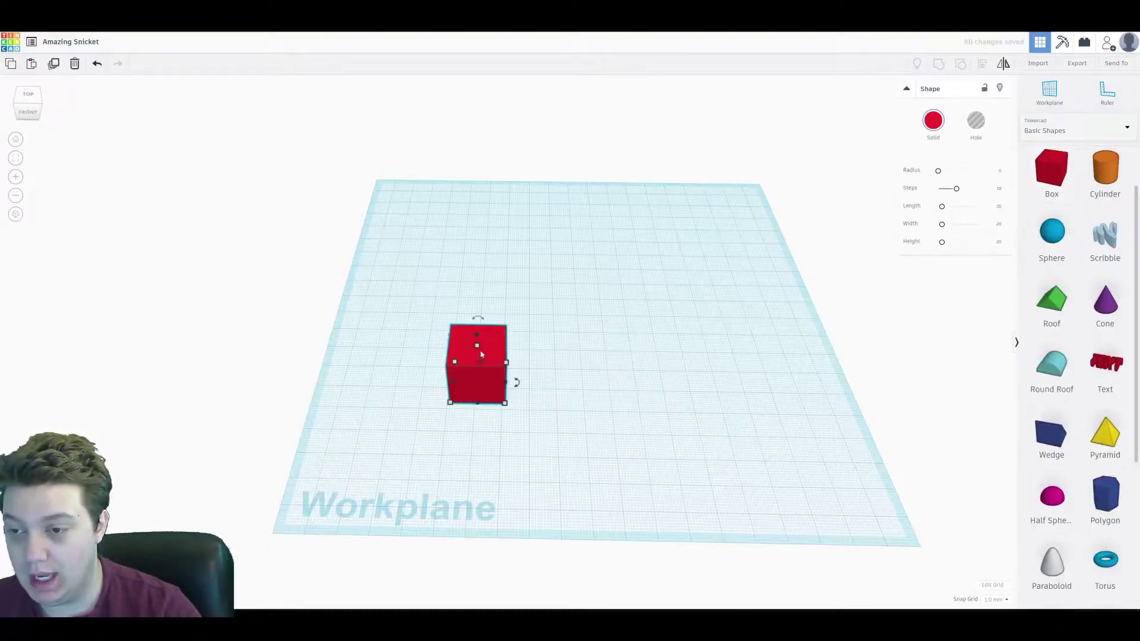
right_drag(594, 379, 472, 309)
drag(473, 309, 472, 248)
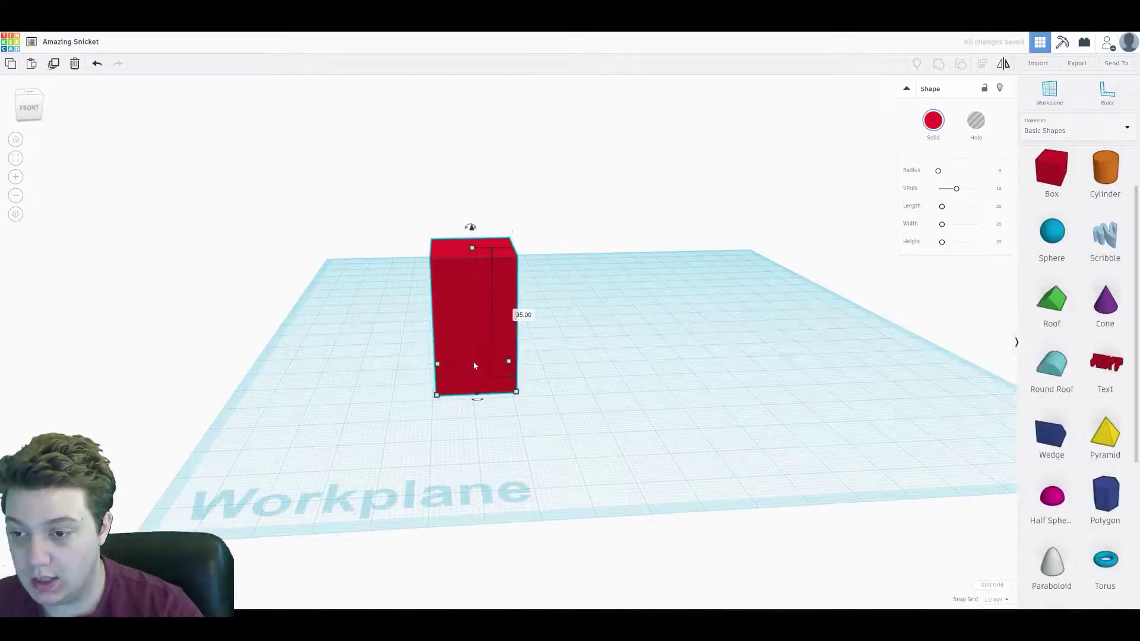
right_drag(475, 373, 563, 393)
mouse_move(563, 393)
mouse_down()
mouse_move(788, 378)
mouse_move(546, 383)
mouse_up()
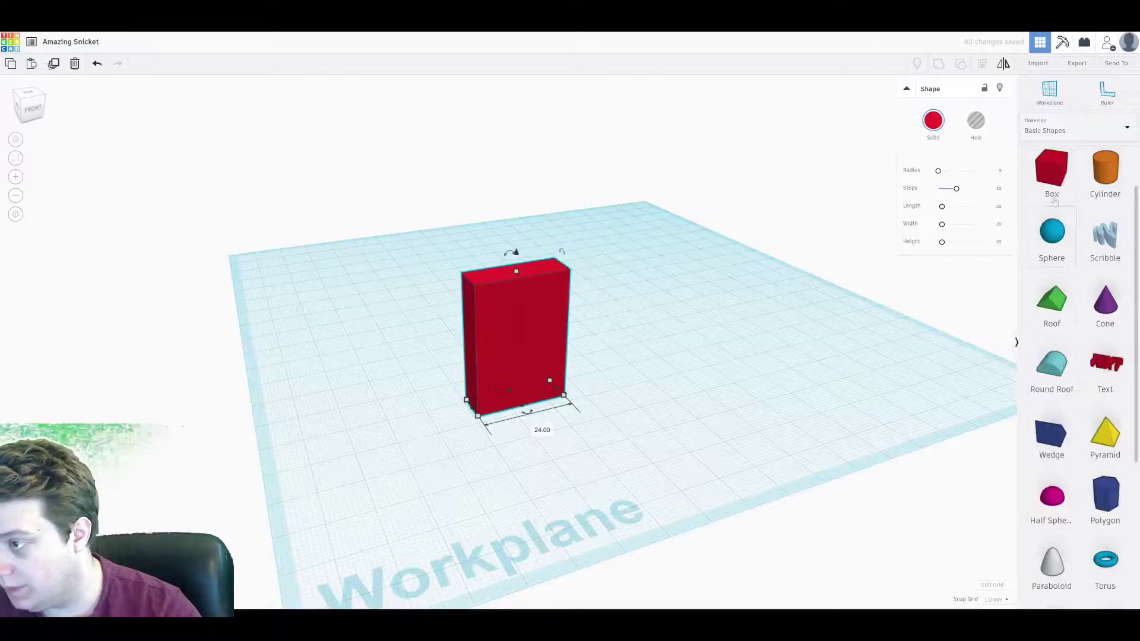
Add a lower box directly in front of the wall slab and widen it to match the slab.
drag(1056, 168, 489, 390)
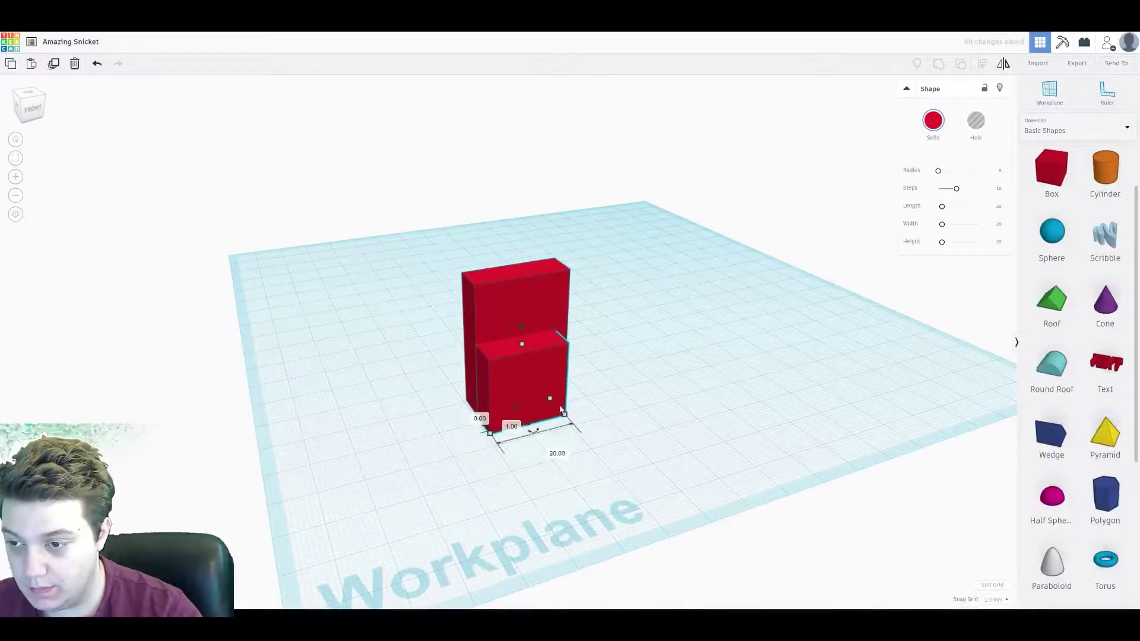
shift+click(535, 321)
drag(472, 407, 573, 406)
mouse_move(580, 407)
right_down()
mouse_move(546, 394)
mouse_move(483, 399)
mouse_move(587, 410)
right_up()
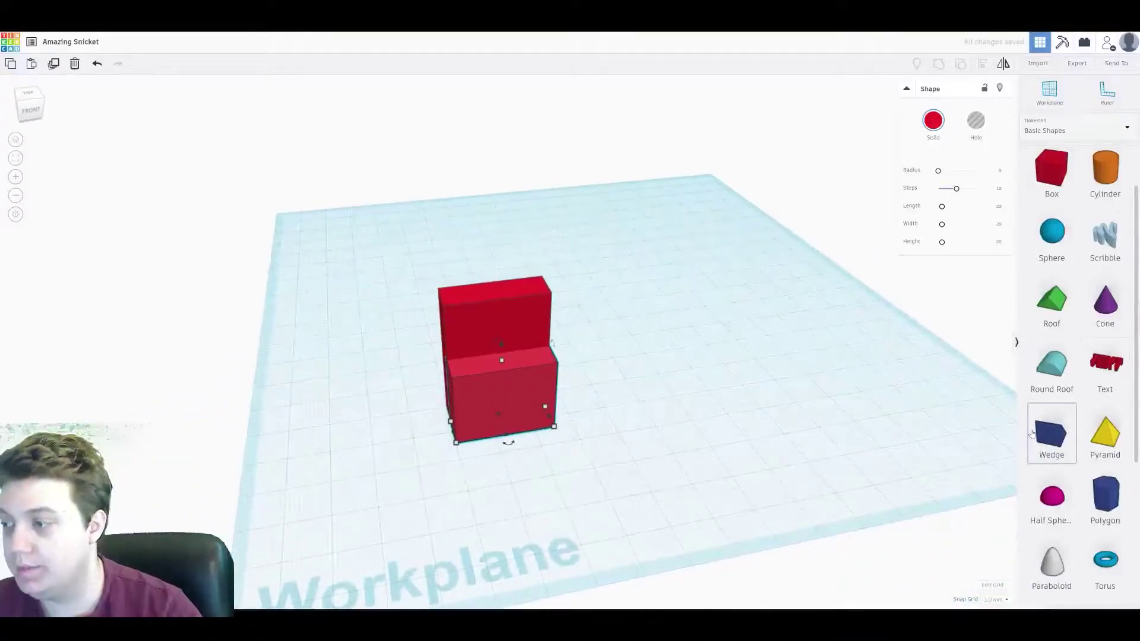
Add a wedge on the workplane directly in front of the lower box.
drag(1049, 435, 518, 452)
mouse_move(494, 397)
mouse_down()
mouse_move(492, 421)
mouse_move(501, 385)
mouse_up()
key(ctrl+z)
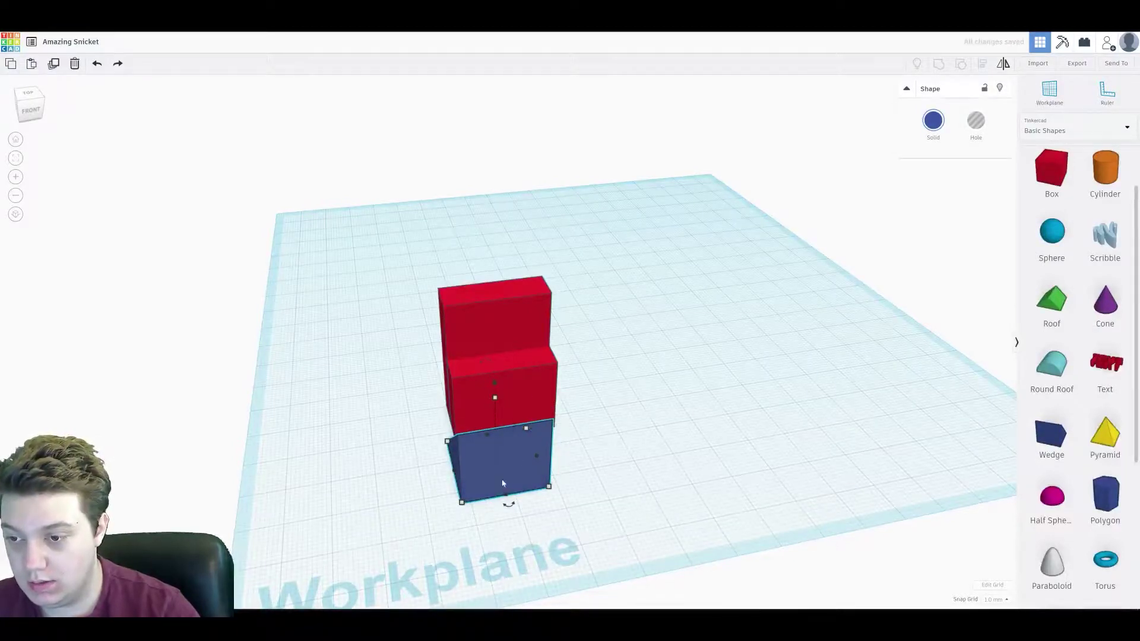
shift+click(536, 415)
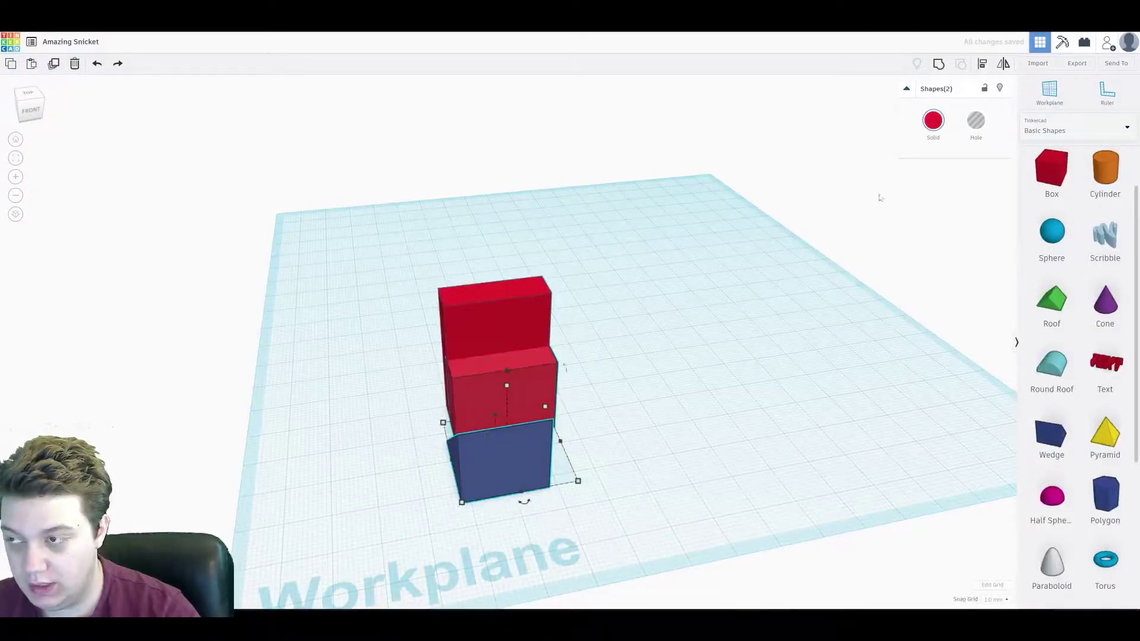
click(1003, 65)
click(438, 466)
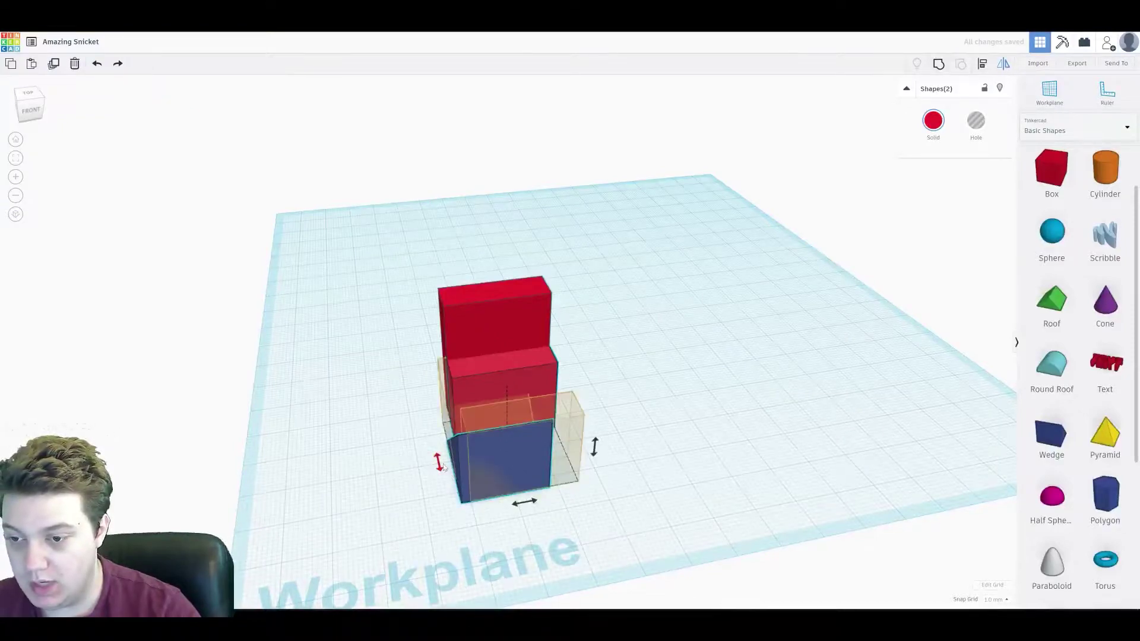
click(687, 433)
key(ctrl+z)
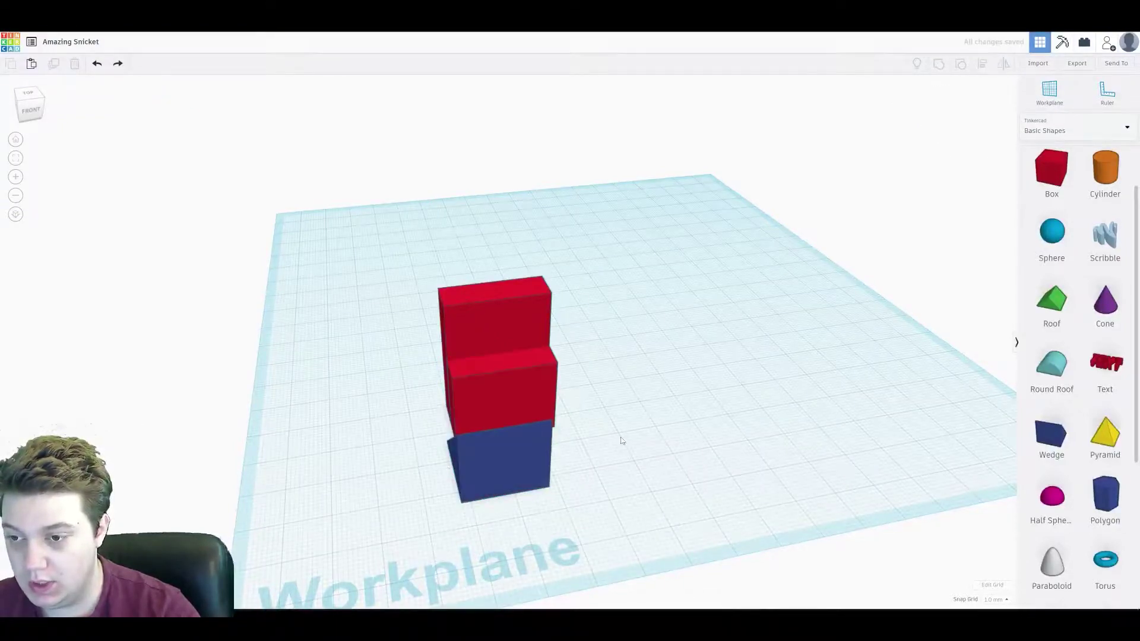
Mirror only the wedge front to back so that its slope faces forward.
click(502, 463)
click(1003, 66)
click(440, 472)
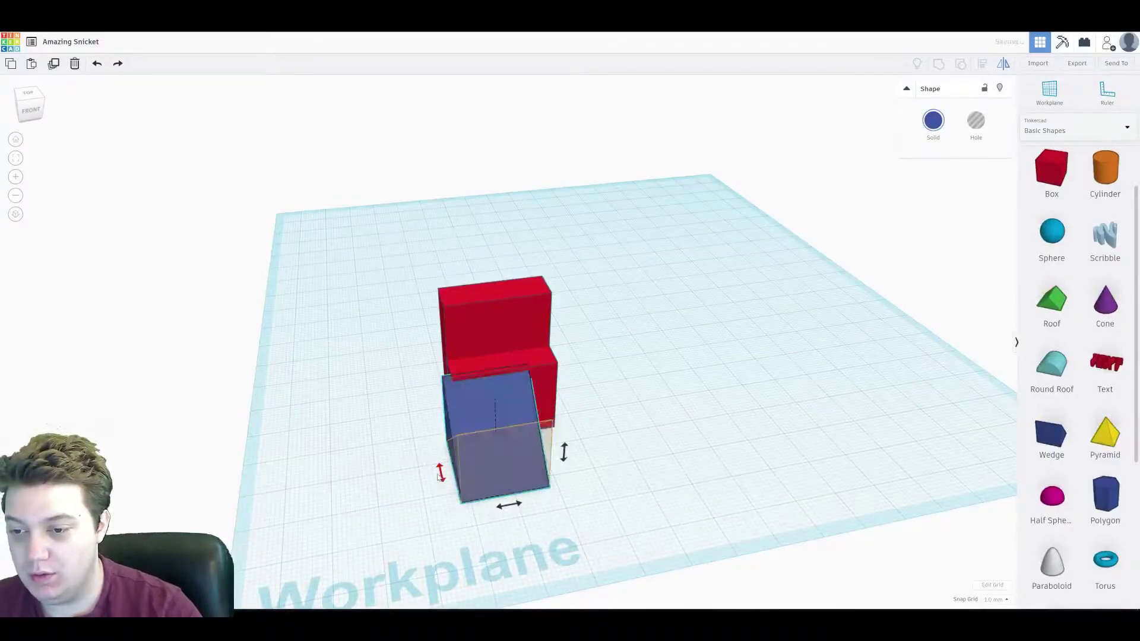
click(492, 444)
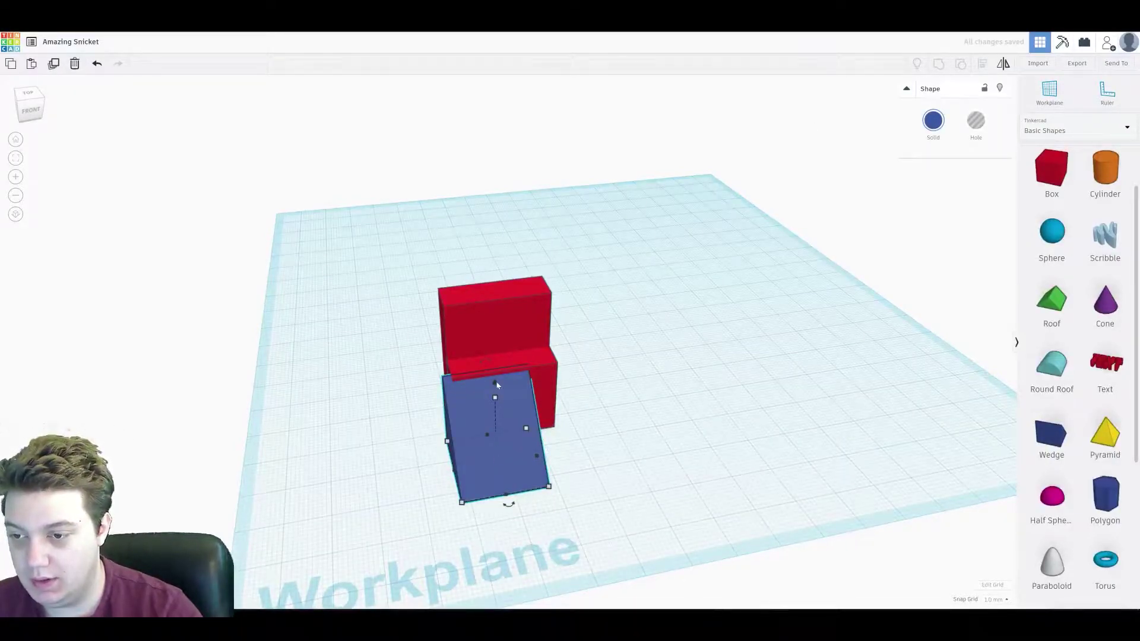
Raise the wedge and move it onto the lower box, in front of the wall slab.
drag(495, 381, 454, 341)
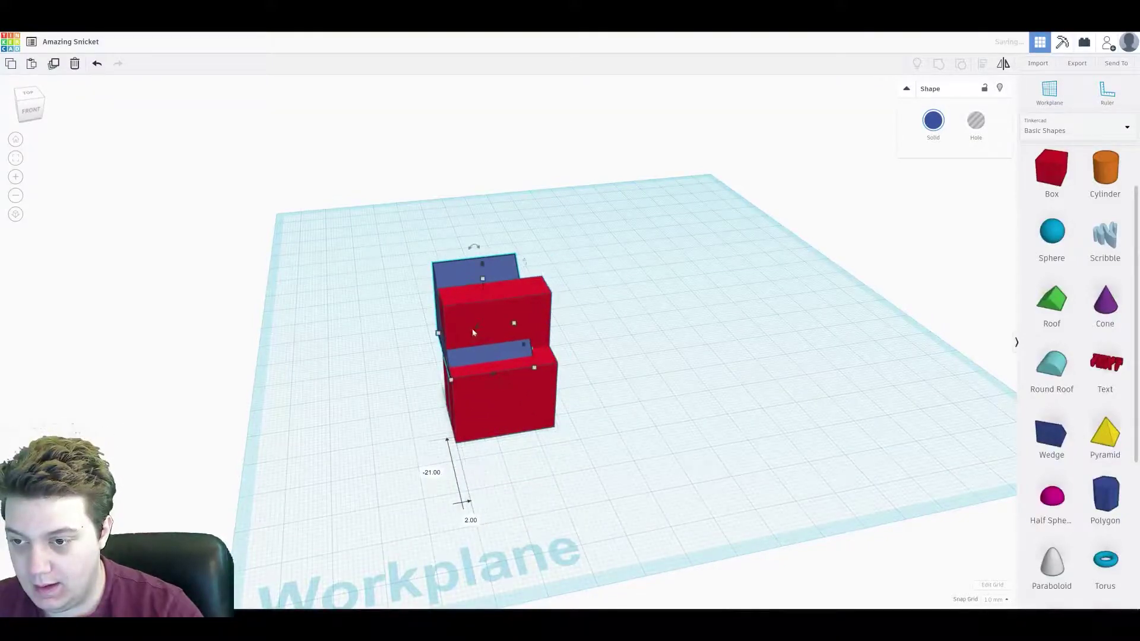
mouse_move(483, 265)
mouse_down()
mouse_move(460, 277)
mouse_move(486, 259)
mouse_up()
right_drag(468, 260, 470, 304)
drag(517, 344, 549, 381)
right_drag(549, 381, 579, 353)
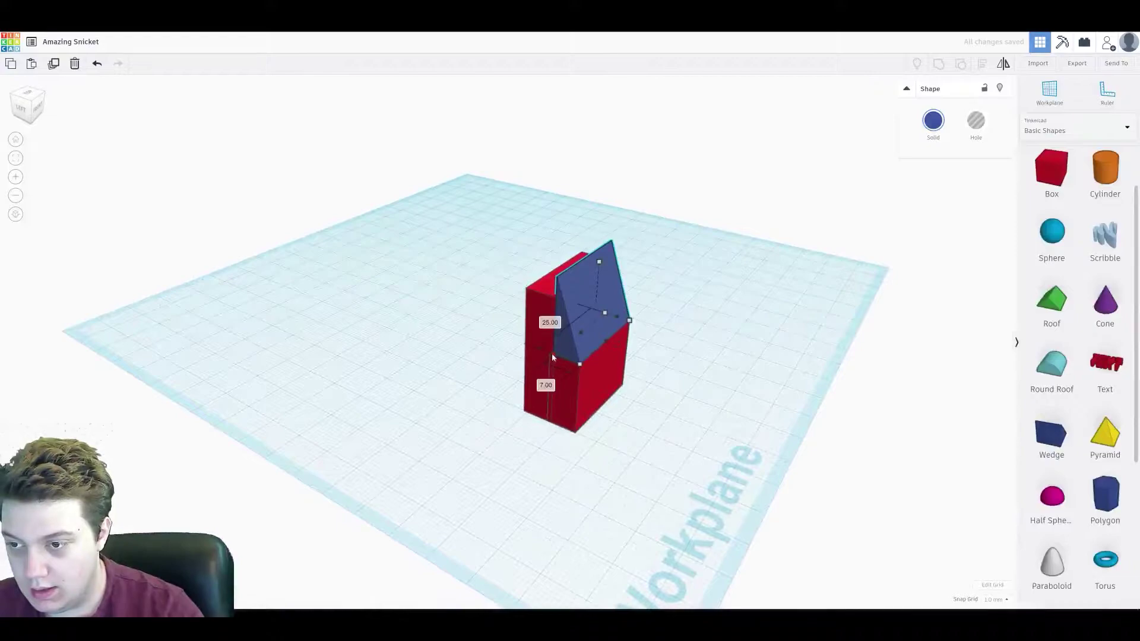
Fit the wedge and lower box together so the wedge slopes from the box's front edge up to the wall slab.
right_drag(553, 357, 570, 355)
right_drag(586, 291, 447, 259)
drag(447, 302, 448, 292)
right_drag(445, 298, 416, 327)
shift+click(402, 332)
drag(389, 199, 399, 290)
drag(372, 347, 404, 353)
click(572, 298)
Add another box on top of the wall slab and flatten it into a thin cap that overhangs the wall.
right_drag(572, 297, 593, 319)
right_drag(672, 329, 575, 359)
drag(1046, 183, 502, 290)
right_drag(502, 289, 649, 243)
drag(648, 249, 626, 291)
right_drag(626, 290, 650, 294)
right_drag(608, 244, 635, 317)
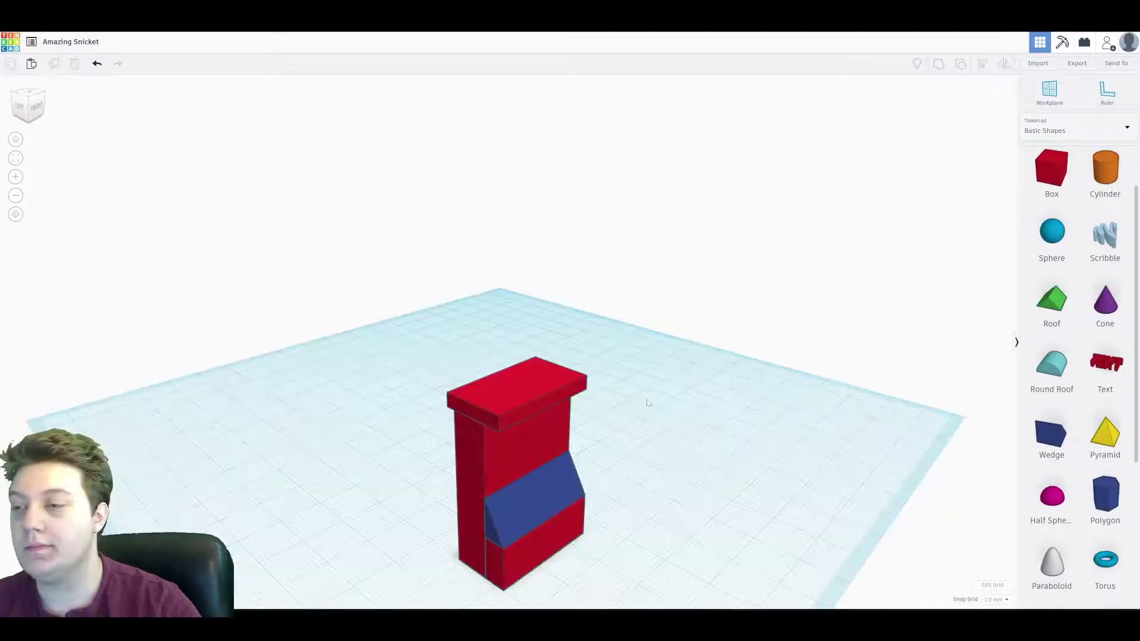
Add a small box as a battlement on the front corner of the cap.
right_drag(536, 277, 542, 336)
middle_drag(543, 336, 552, 287)
scroll(646, 287, up, 3)
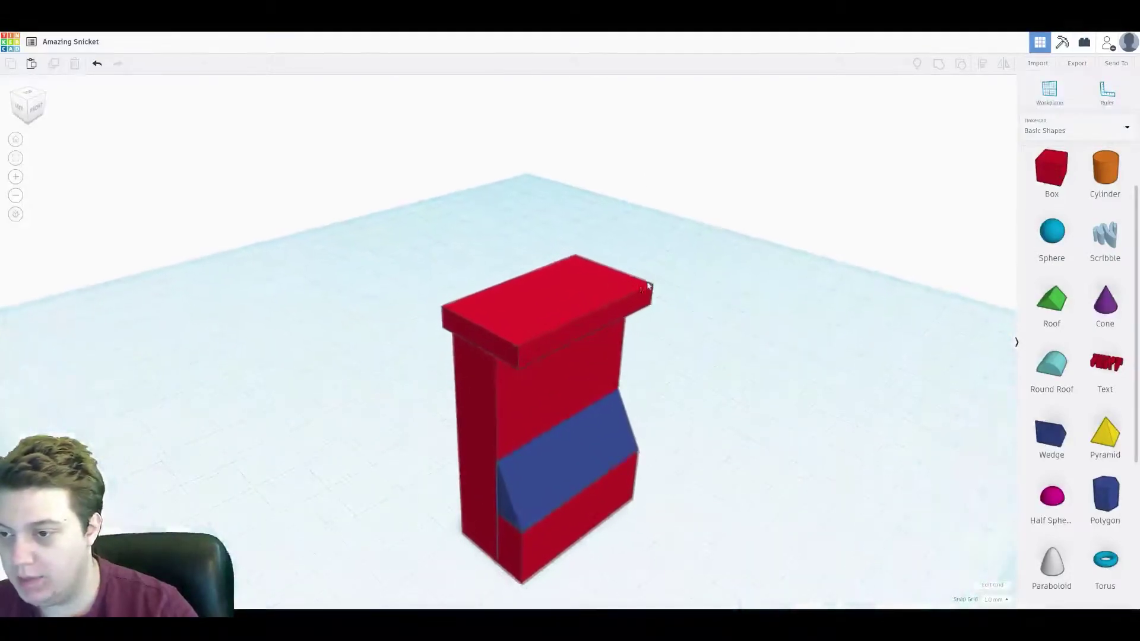
right_drag(646, 288, 693, 265)
drag(1051, 171, 447, 528)
drag(441, 423, 580, 349)
right_drag(582, 351, 458, 316)
key(ctrl+z)
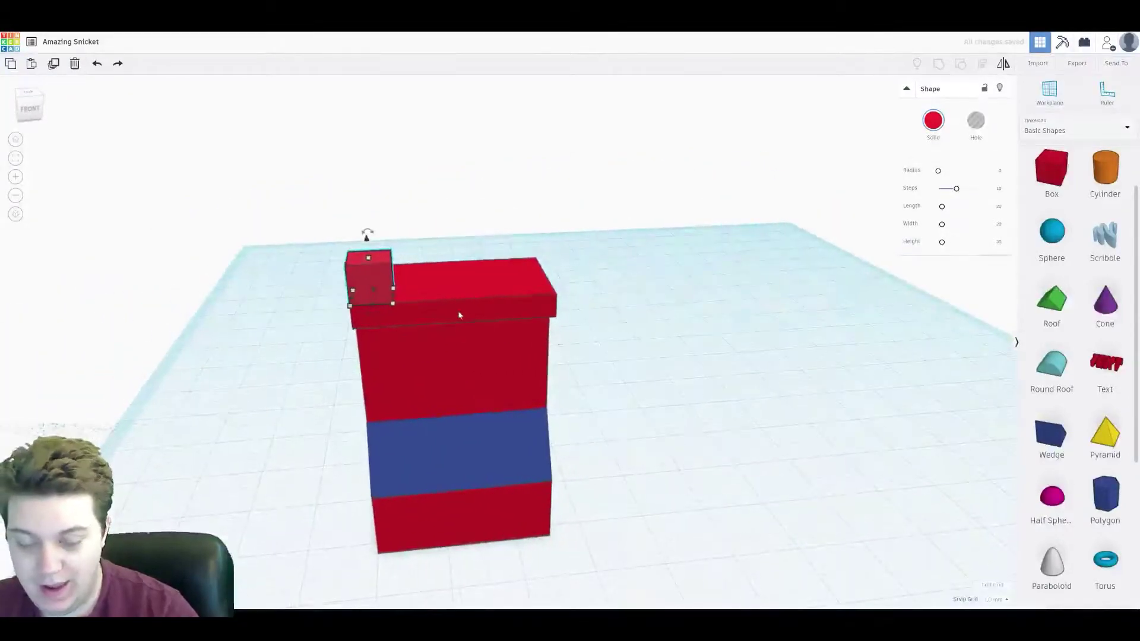
Duplicate the battlement twice to form a row of three evenly spaced blocks along the cap's front edge.
key(ctrl+d)
drag(397, 281, 553, 260)
key(ctrl+d)
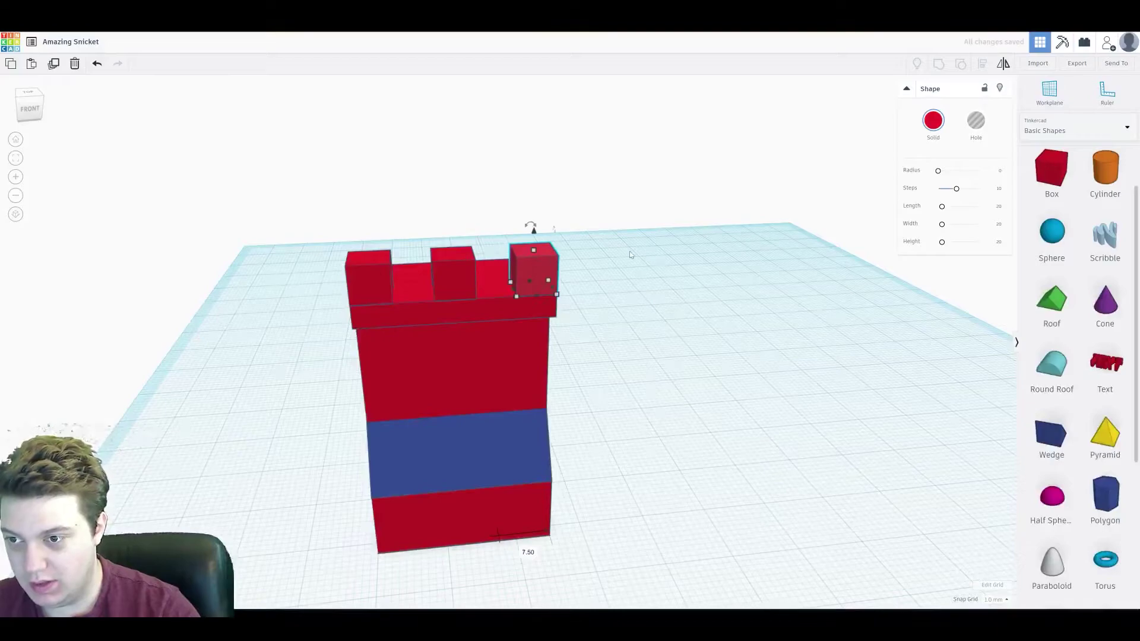
click(667, 297)
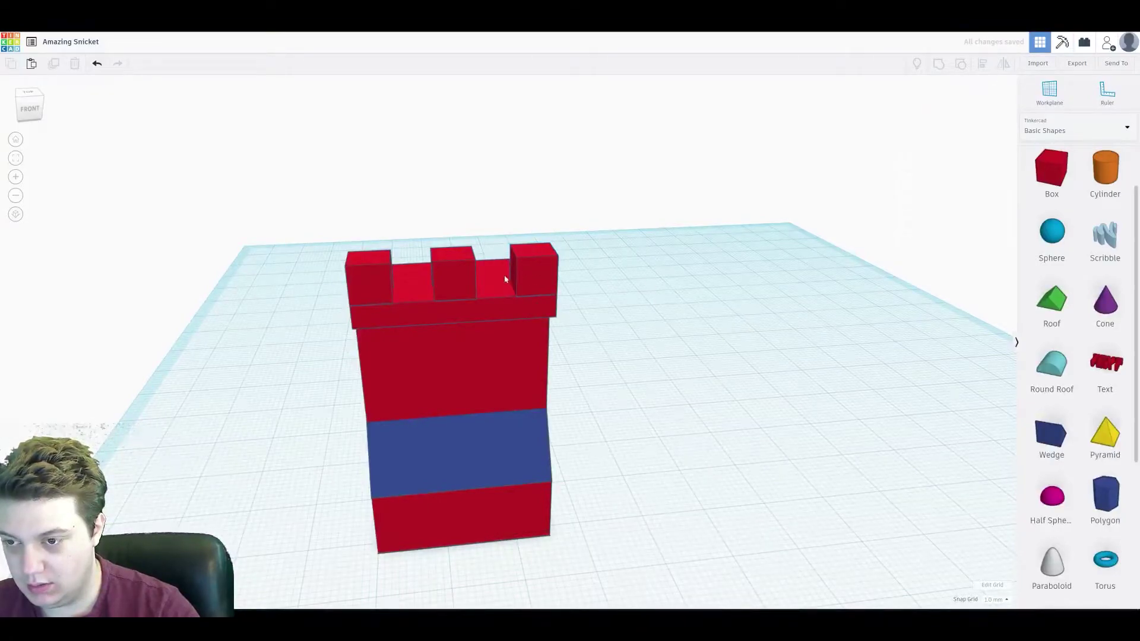
right_drag(394, 284, 475, 270)
click(477, 270)
click(735, 259)
right_drag(735, 259, 481, 287)
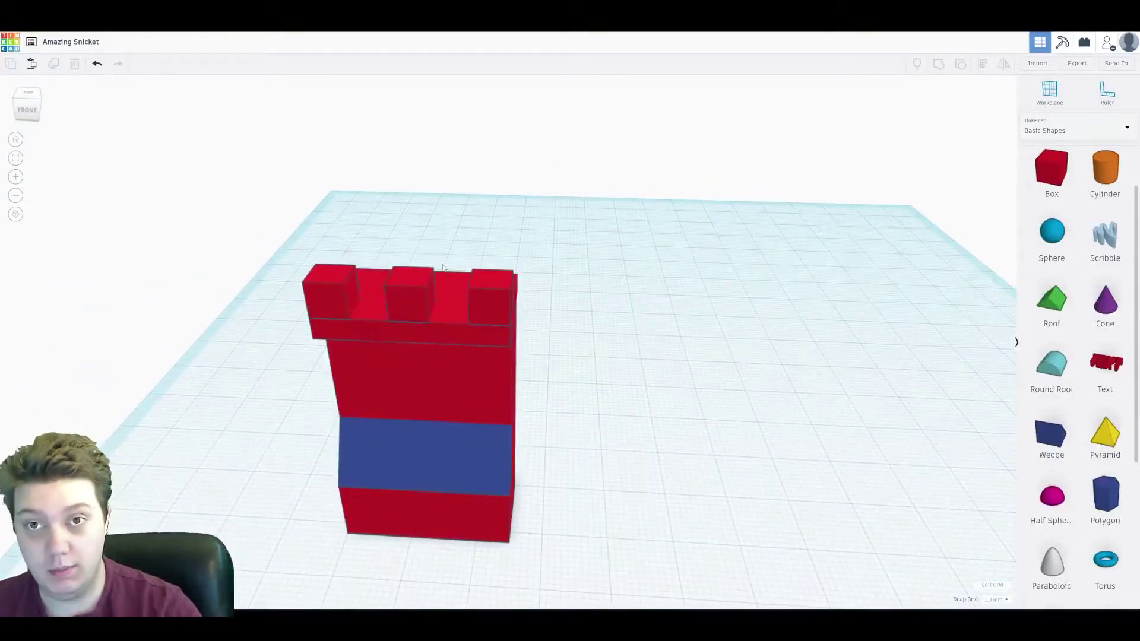
Widen the cap, wall slab, wedge and lower box together to 30 mm, leaving out the battlements.
right_drag(664, 306, 549, 274)
click(465, 277)
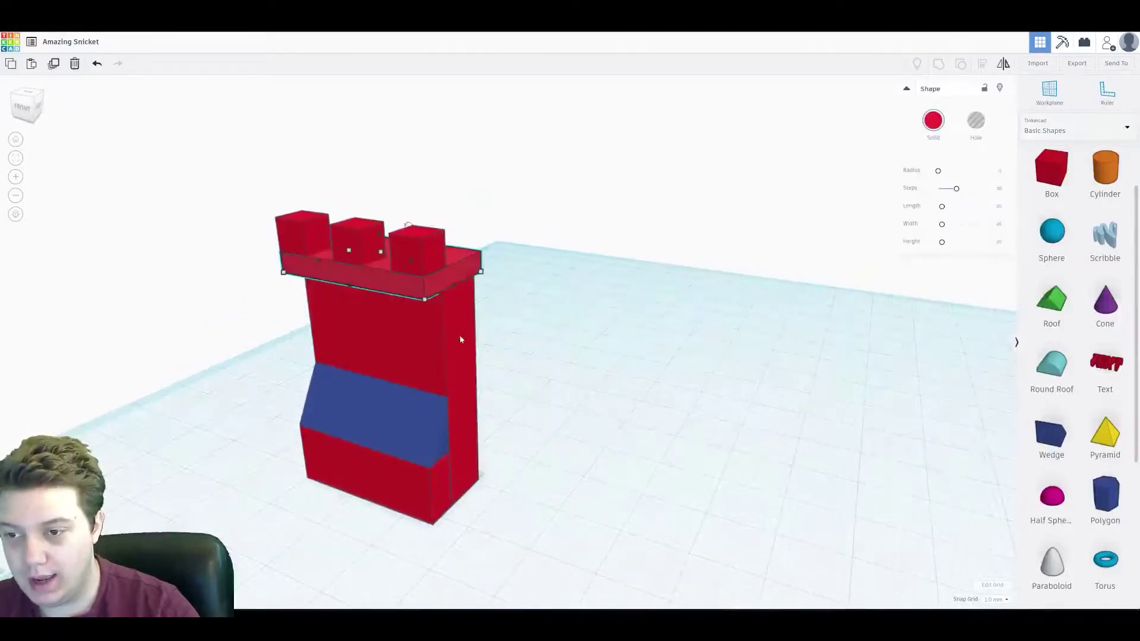
shift+click(457, 410)
shift+click(444, 440)
shift+click(442, 485)
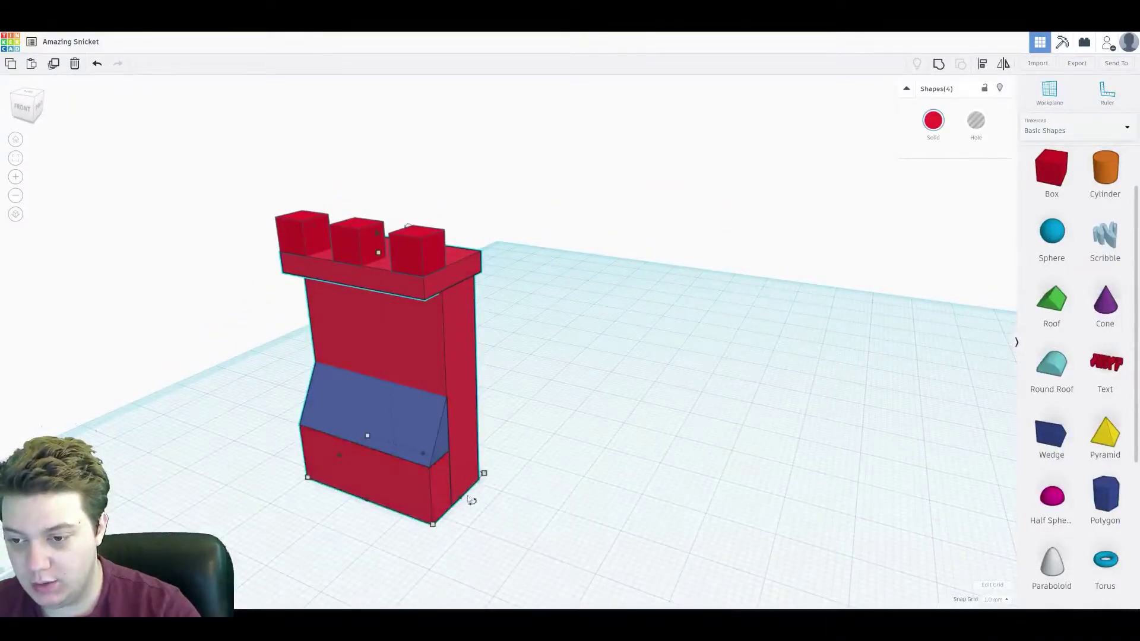
drag(465, 502, 506, 517)
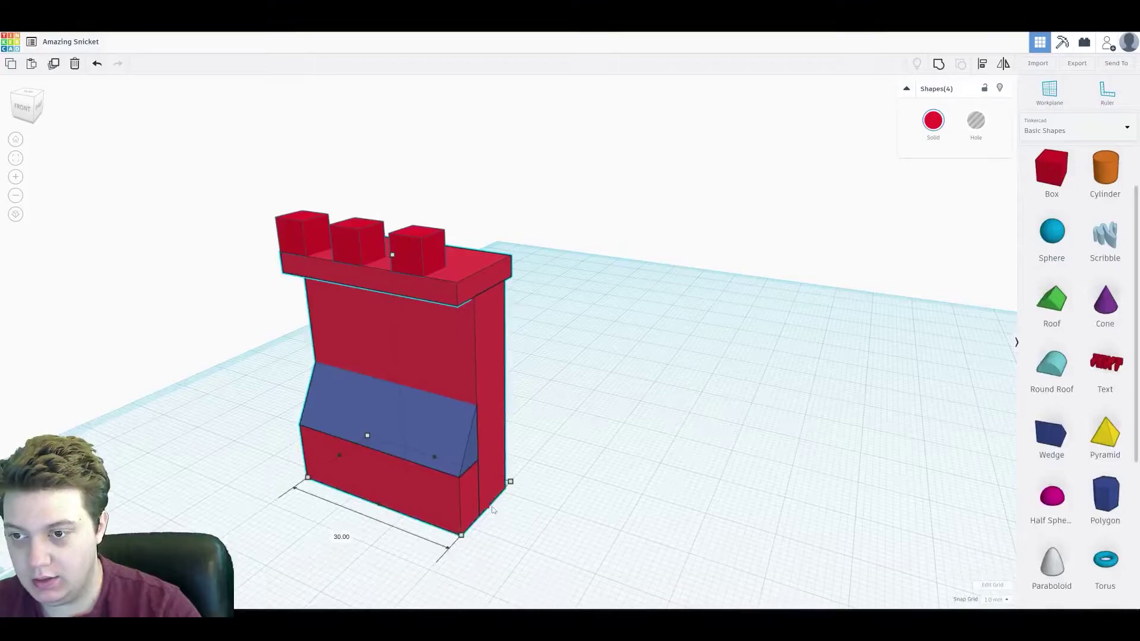
right_drag(614, 414, 604, 466)
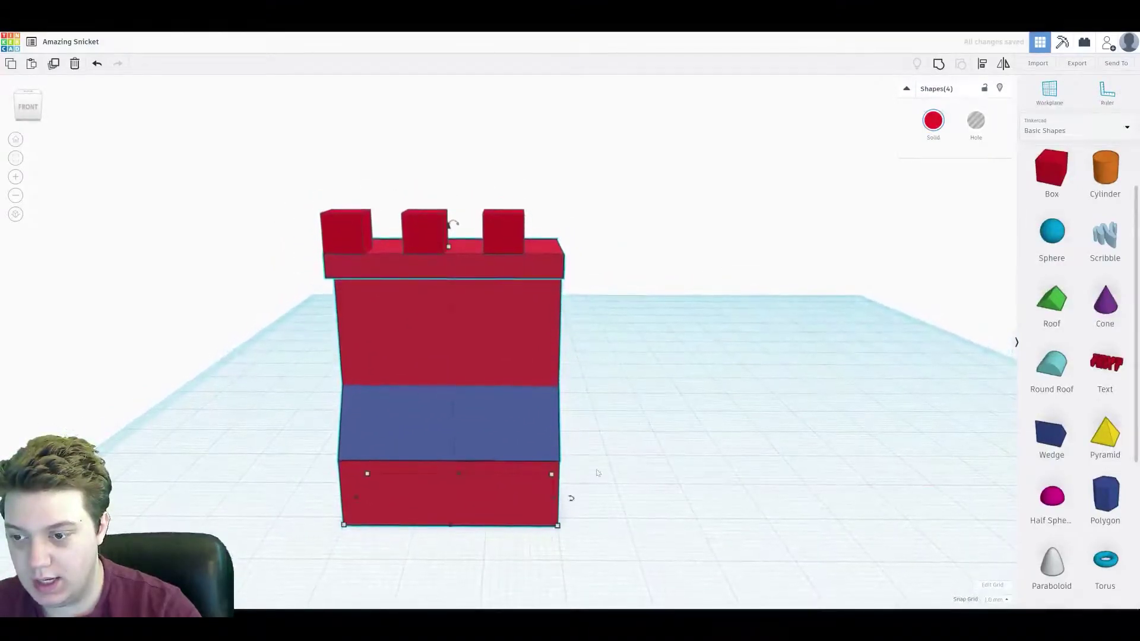
mouse_move(554, 502)
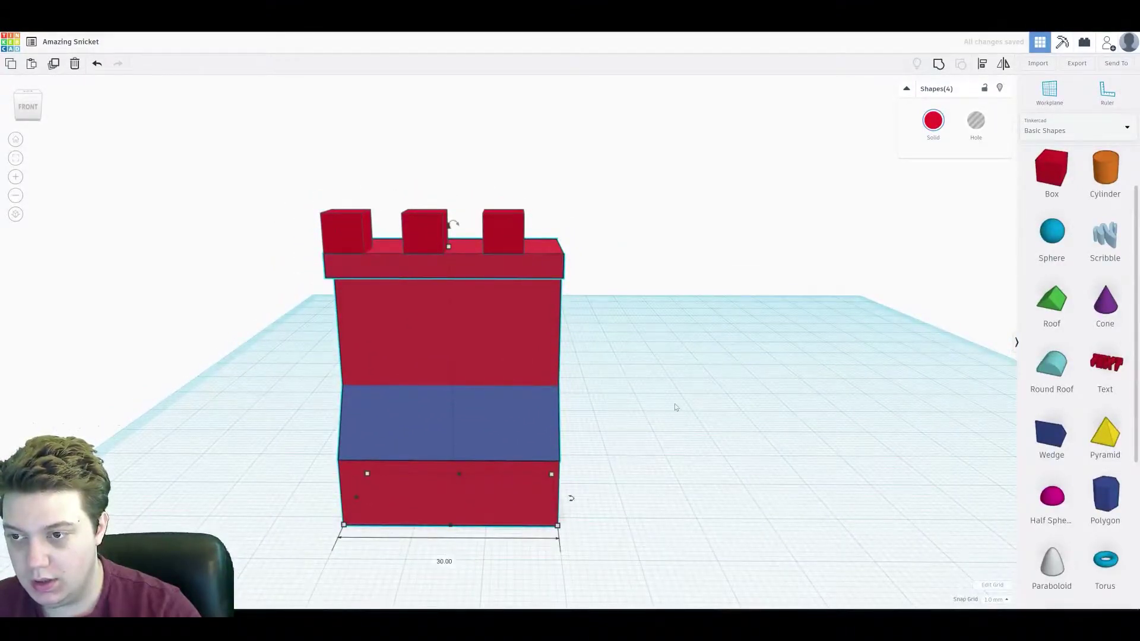
Try placing a copy of the whole wall segment flush beside the original, and undo the copy.
click(342, 228)
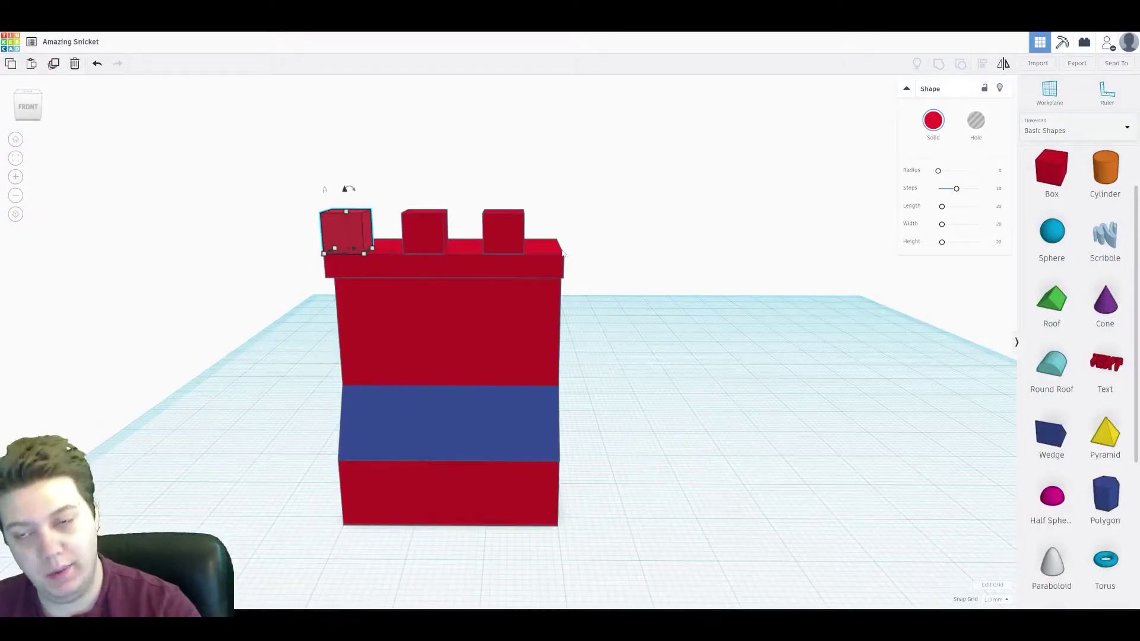
click(625, 270)
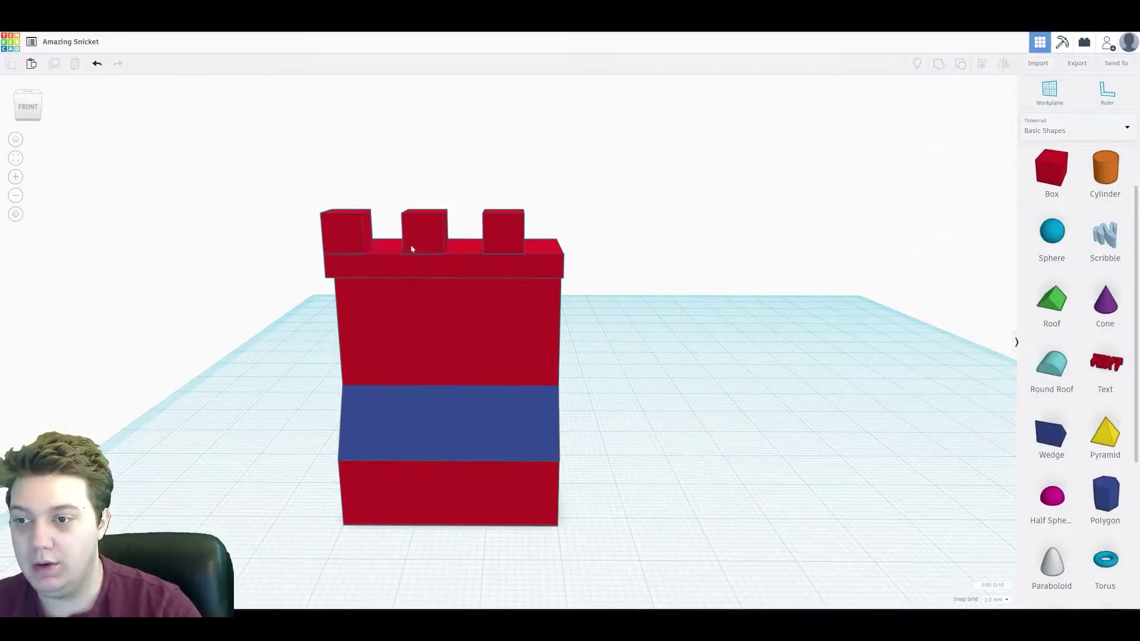
drag(288, 166, 612, 514)
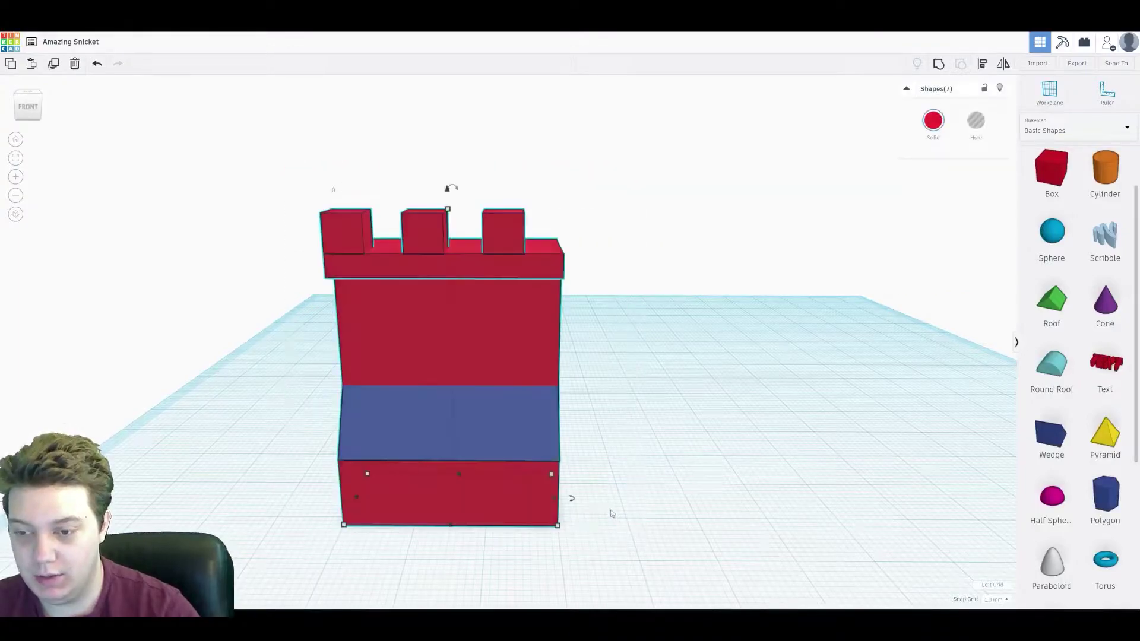
key(ctrl+v)
drag(688, 354, 742, 354)
click(834, 344)
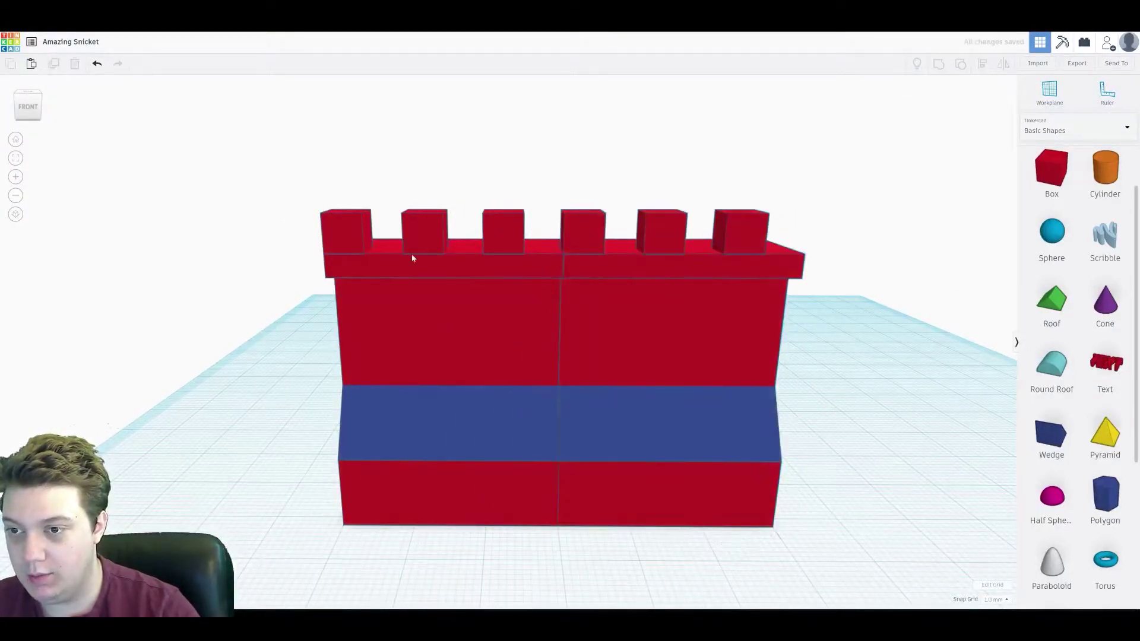
key(ctrl+z)
key(ctrl+z)
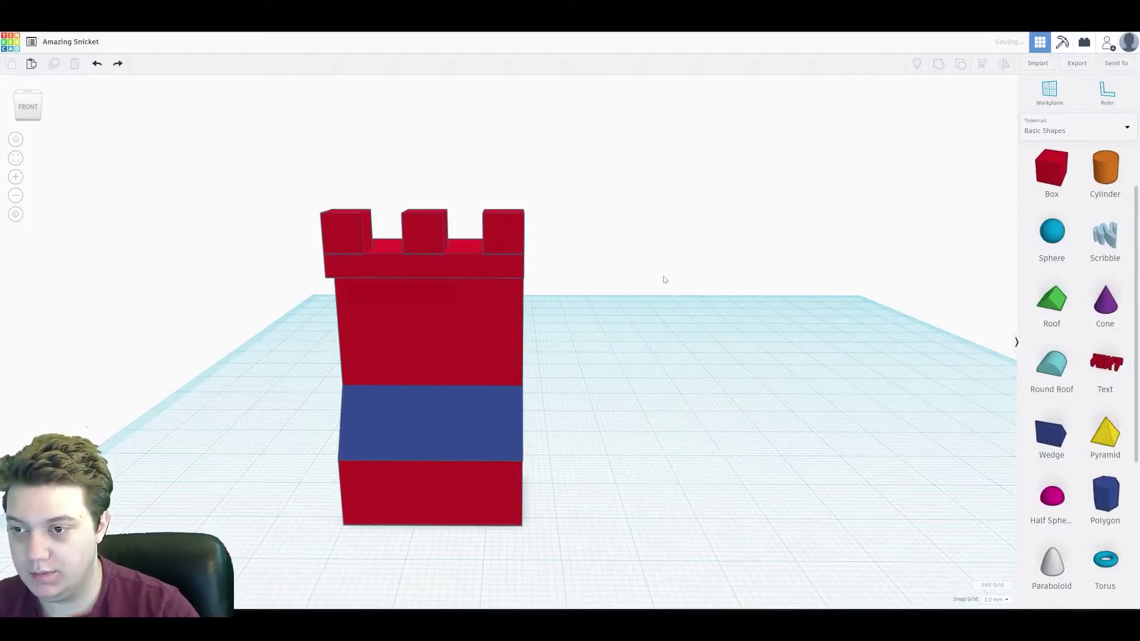
key(ctrl+y)
Recolour all the shapes of the wall segment grey.
right_drag(665, 280, 611, 150)
drag(612, 112, 304, 487)
click(936, 121)
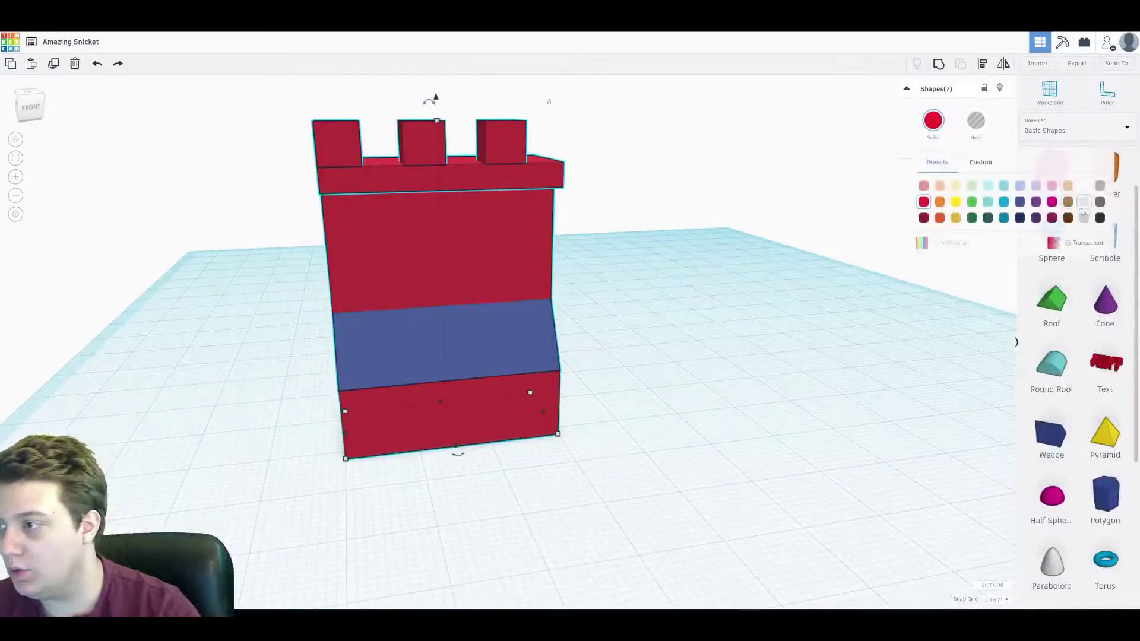
Group all the shapes of the wall segment into a single object.
right_drag(582, 187, 635, 157)
drag(643, 145, 255, 501)
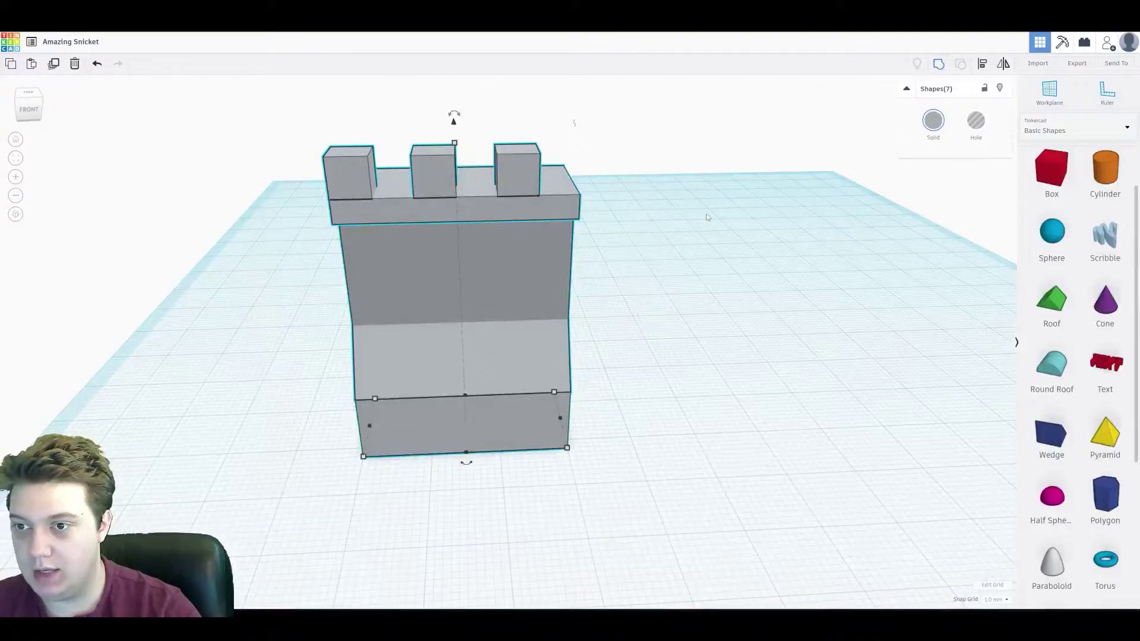
key(ctrl+g)
click(718, 252)
Scale the grouped wall segment down proportionally and move it to the back-left corner of the workplane.
click(463, 152)
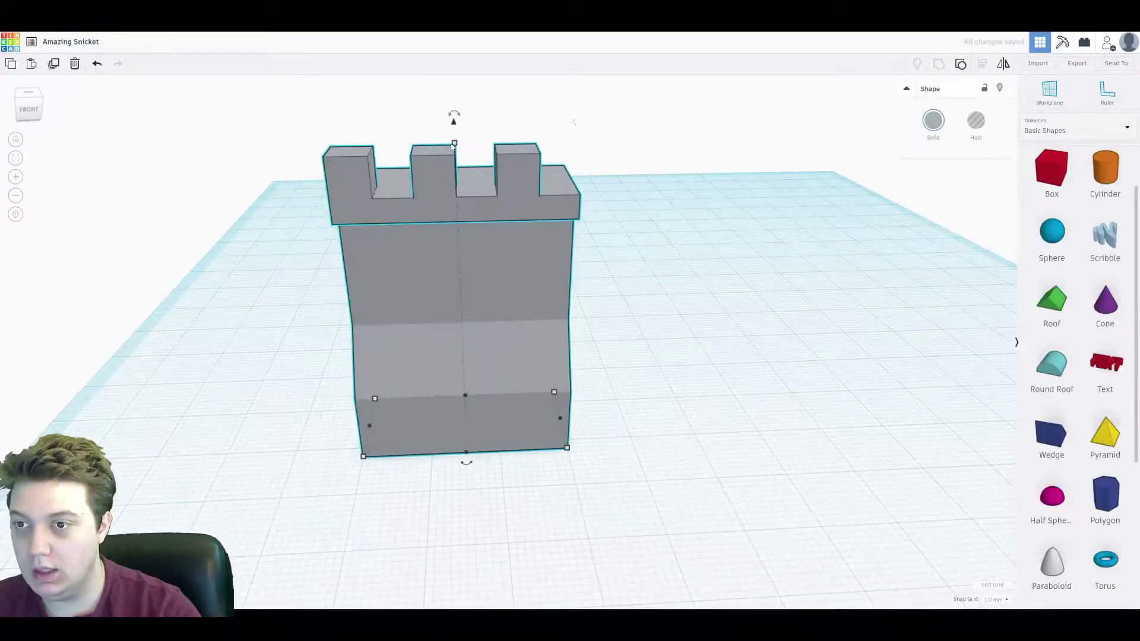
shift+drag(455, 143, 448, 311)
drag(498, 422, 315, 178)
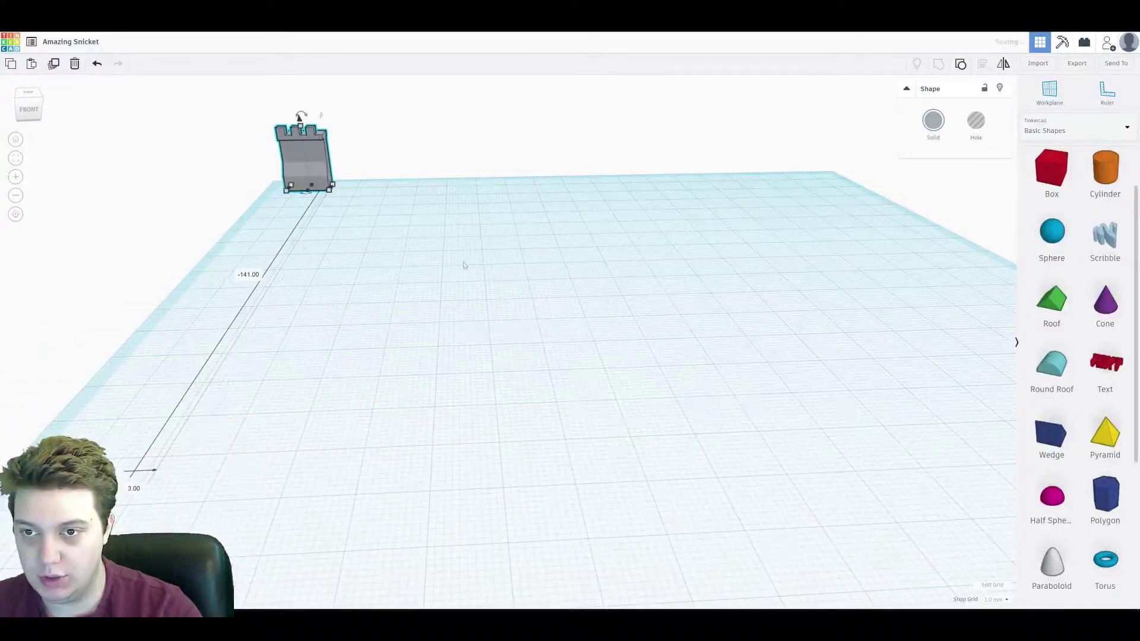
click(550, 326)
scroll(645, 374, down, 3)
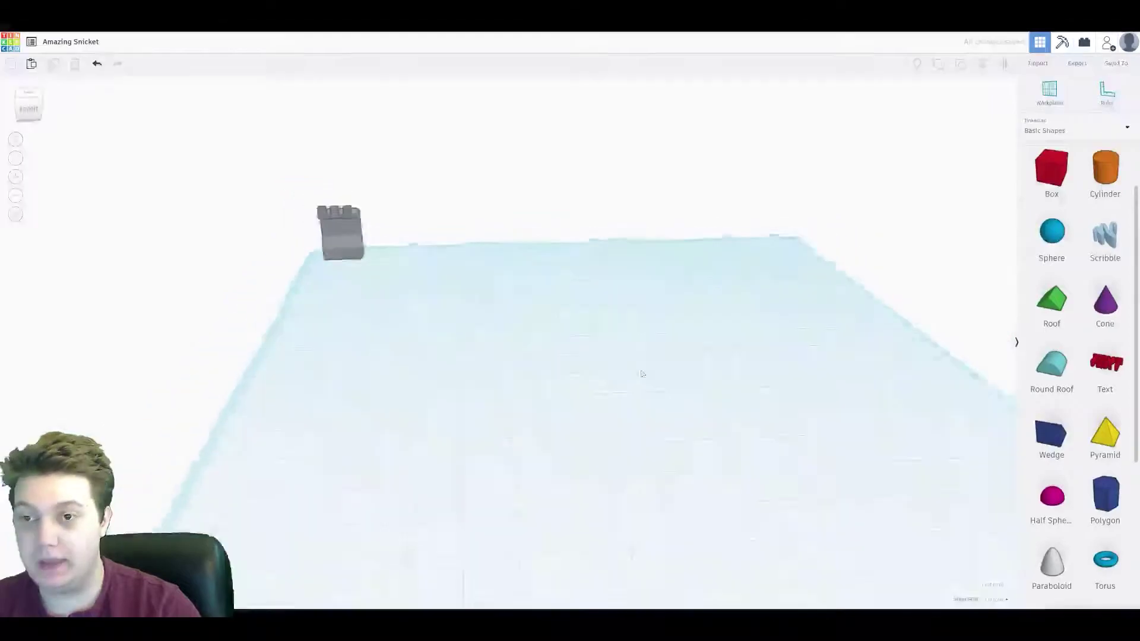
middle_drag(646, 373, 623, 301)
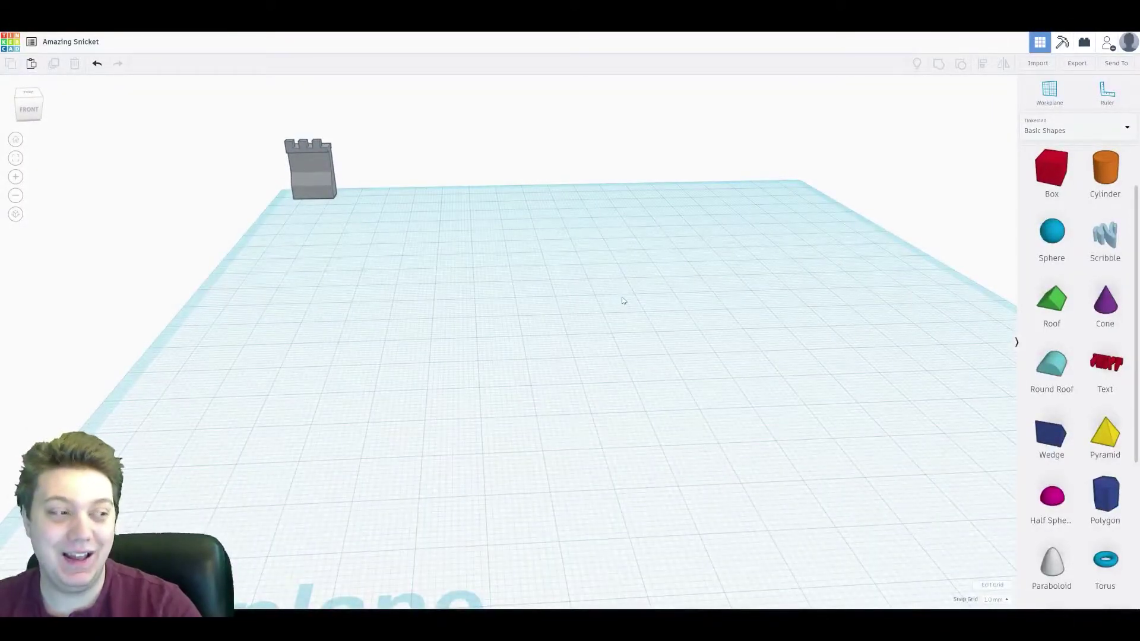
Place a box and a cylinder side by side on the front part of the workplane.
scroll(1063, 171, up, 2)
drag(1061, 249, 366, 369)
drag(1105, 236, 650, 387)
click(272, 323)
click(705, 346)
click(392, 309)
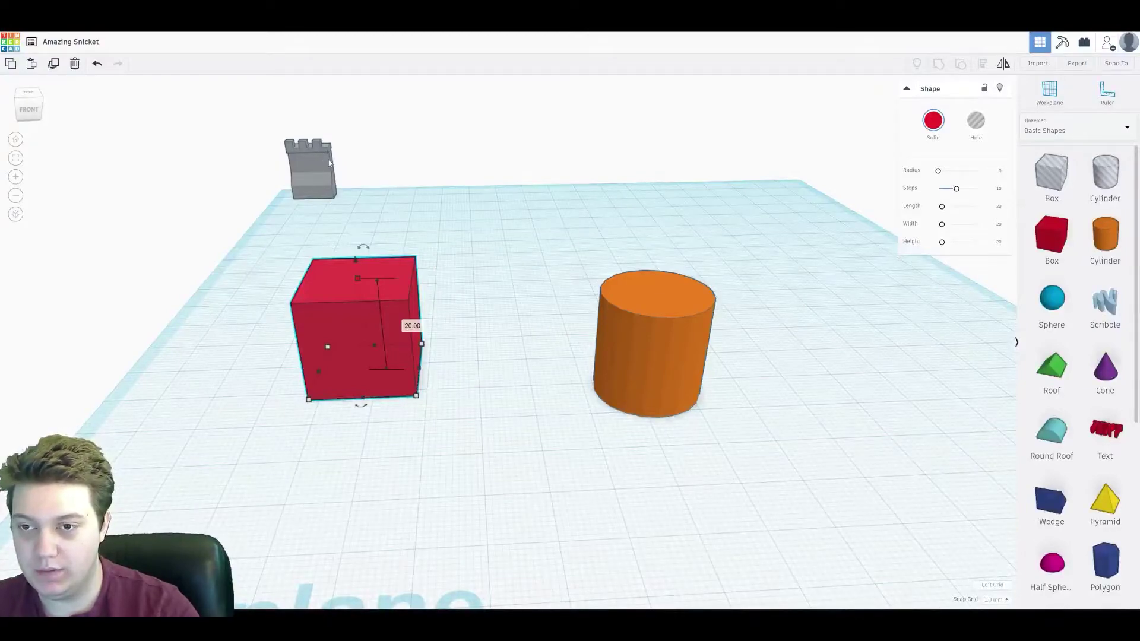
Copy the two sloped base pieces of the wall segment and place the copies in front of the red box.
click(329, 165)
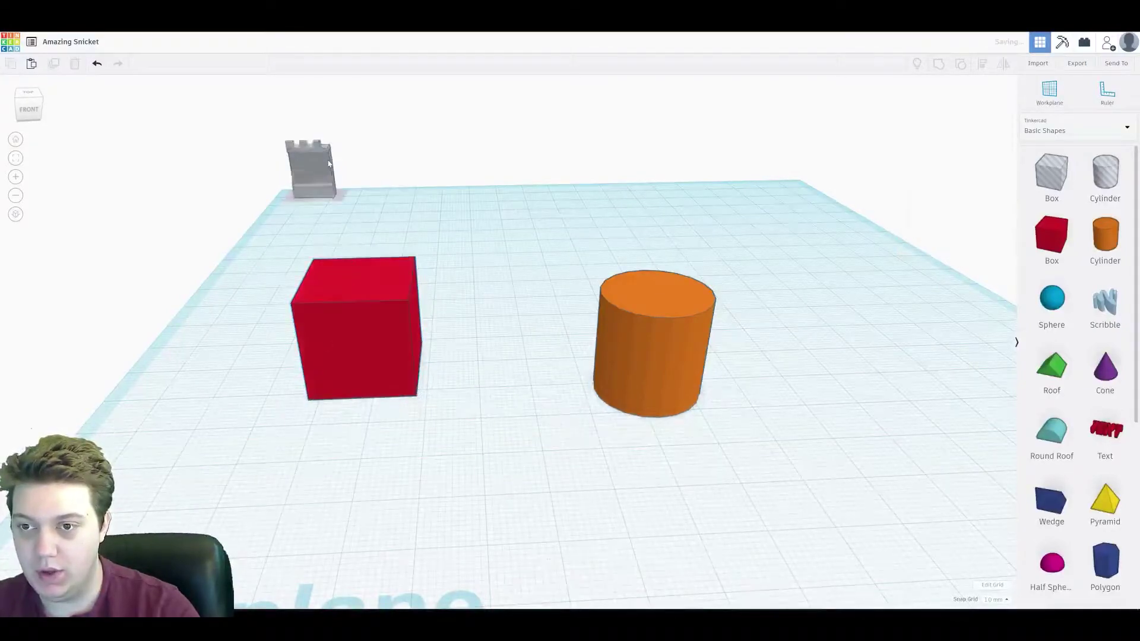
shift+click(326, 197)
key(ctrl+c)
key(ctrl+v)
drag(333, 189, 366, 401)
click(339, 205)
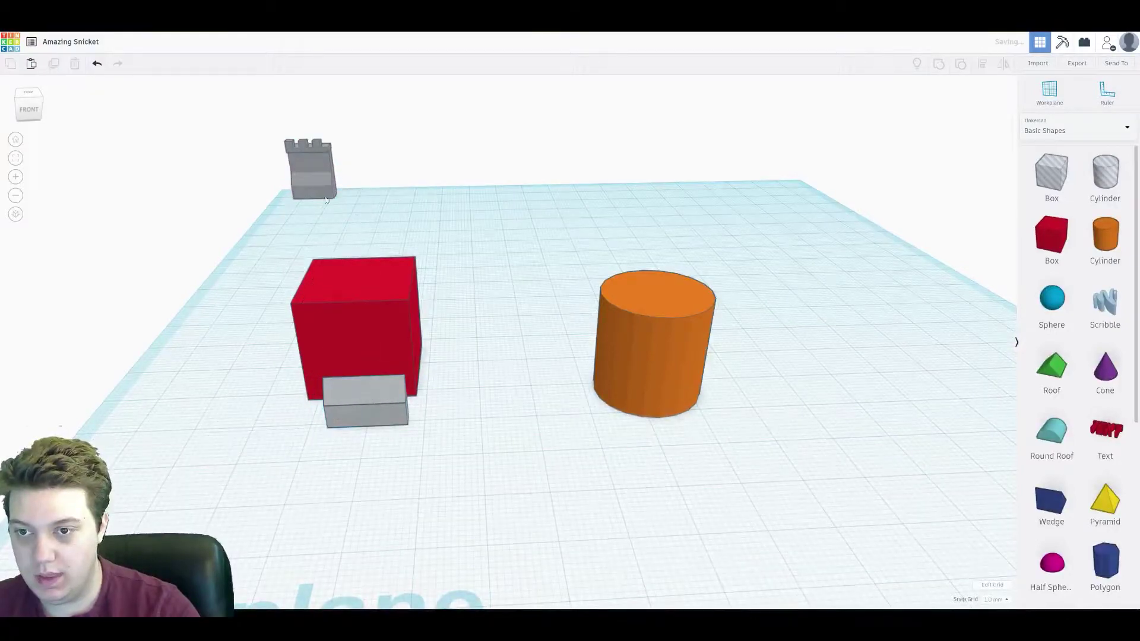
click(357, 421)
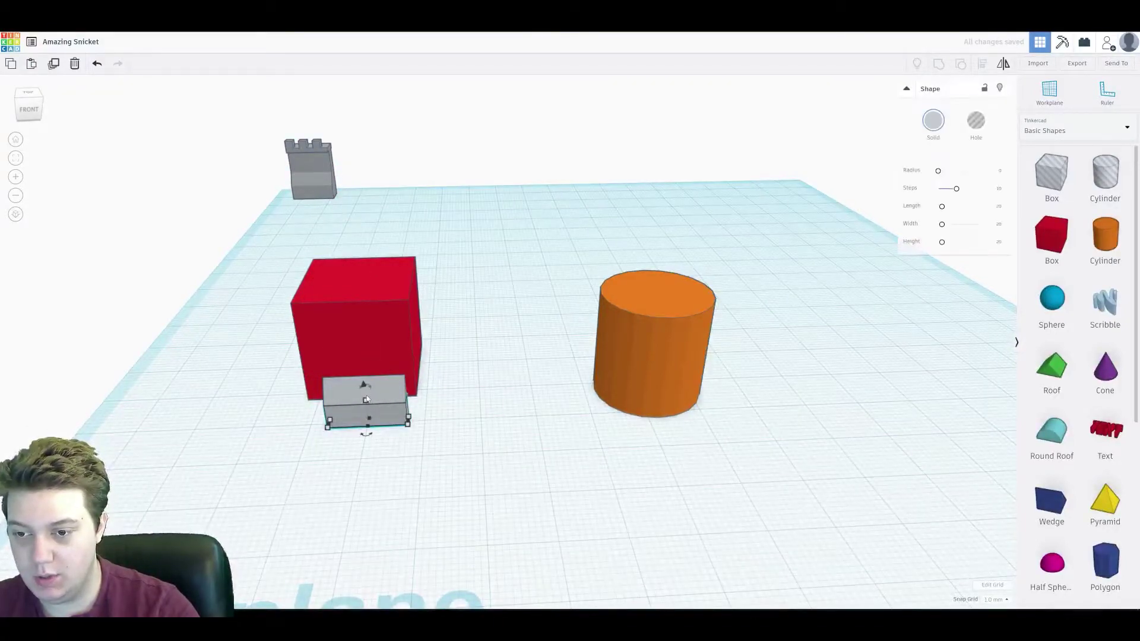
Move the red box back and sideways toward the cylinder, leaving the copied base pieces exposed.
click(358, 321)
click(368, 422)
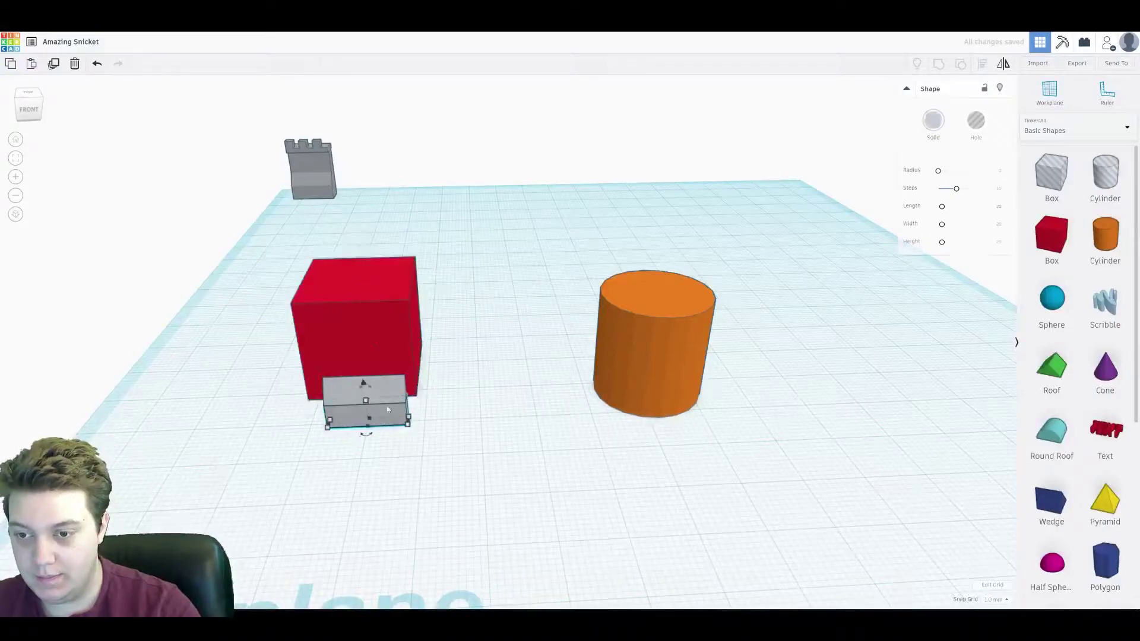
drag(400, 356, 438, 328)
click(529, 323)
click(460, 338)
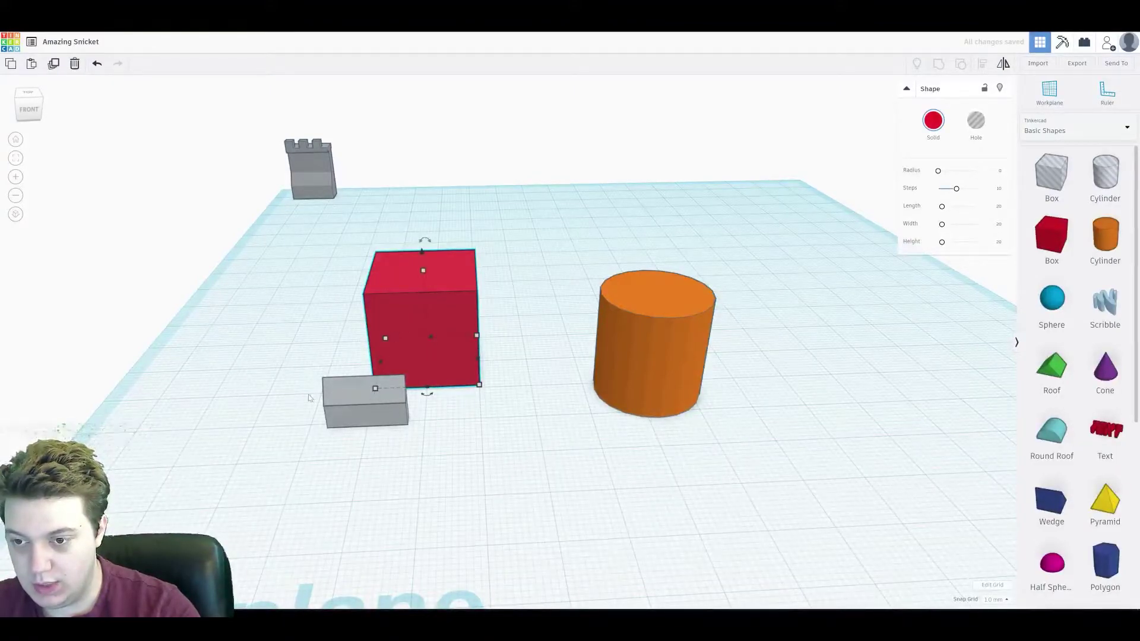
Scale up both sloped base pieces proportionally and move them against the front of the red box.
mouse_move(353, 462)
shift+mouse_down()
mouse_move(338, 405)
mouse_move(347, 439)
shift+mouse_up()
click(299, 345)
shift+drag(409, 423, 444, 431)
drag(385, 381, 444, 365)
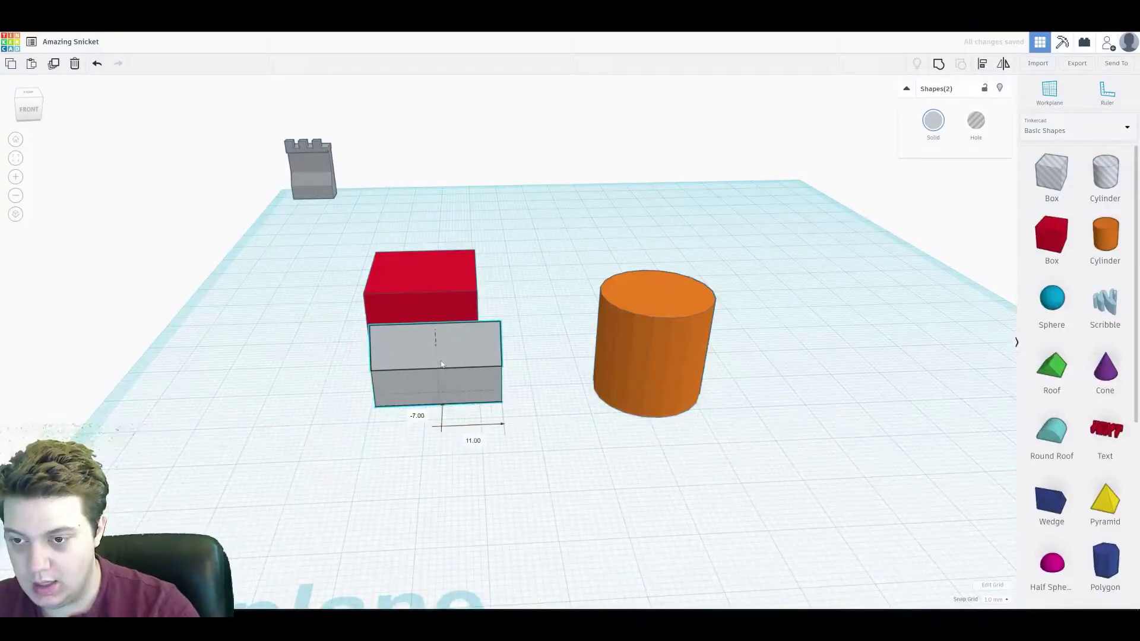
Line the sloped base up with the red box's front edge and set its length to 20 mm.
right_drag(324, 319, 458, 335)
drag(467, 407, 463, 401)
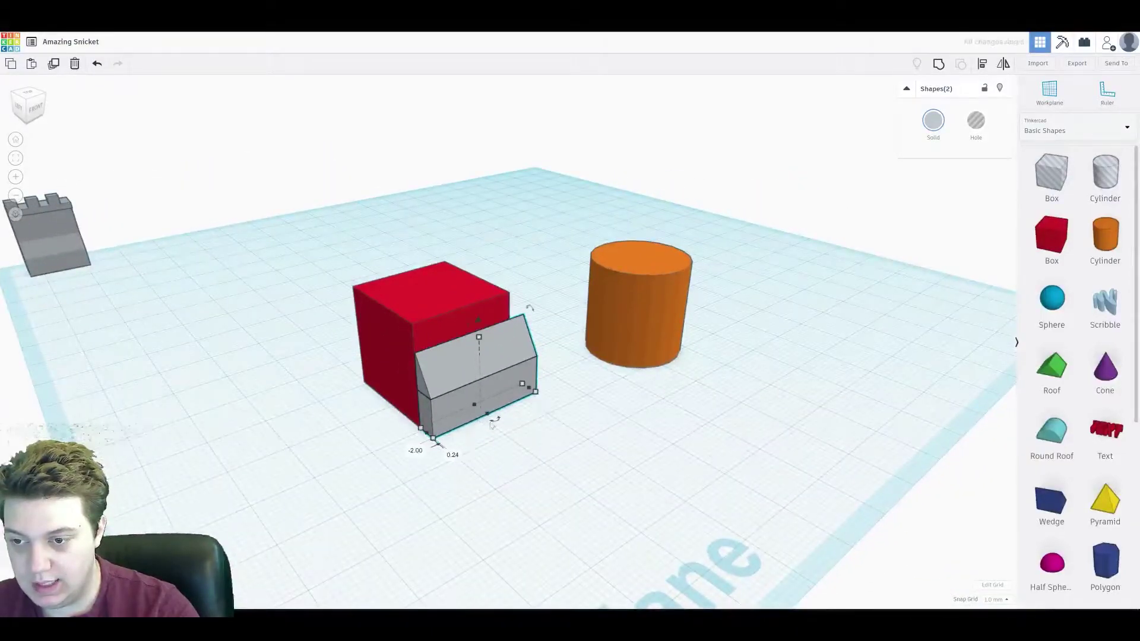
drag(530, 389, 518, 394)
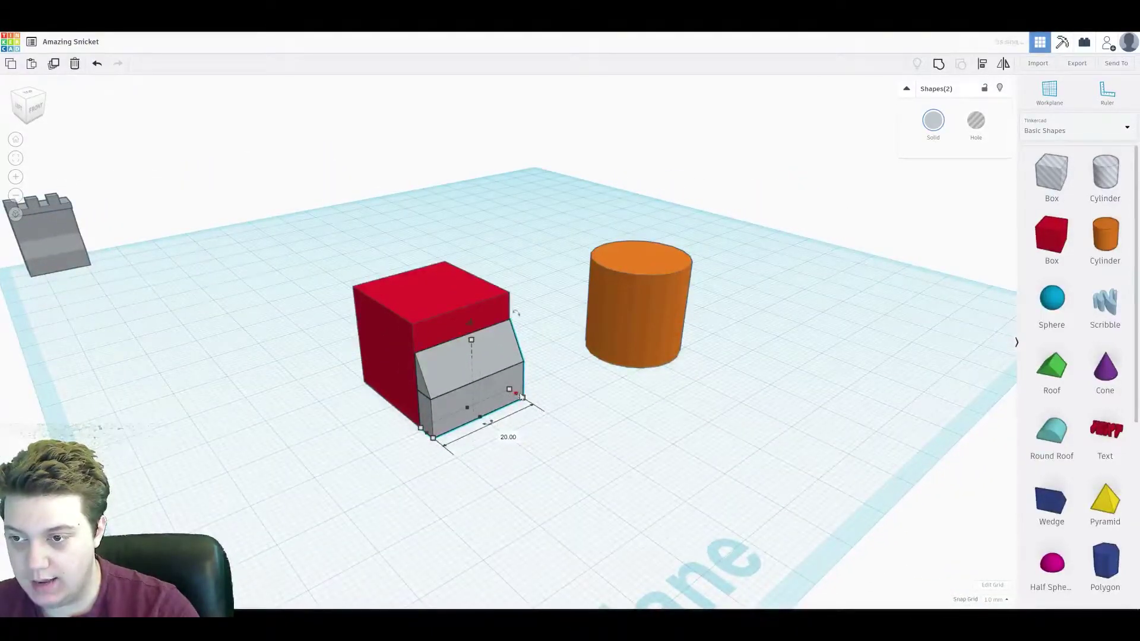
click(545, 395)
Duplicate the sloped base pieces, rotate the copy and fit it flush against the red box's adjacent side facing the cylinder.
right_drag(546, 395, 328, 369)
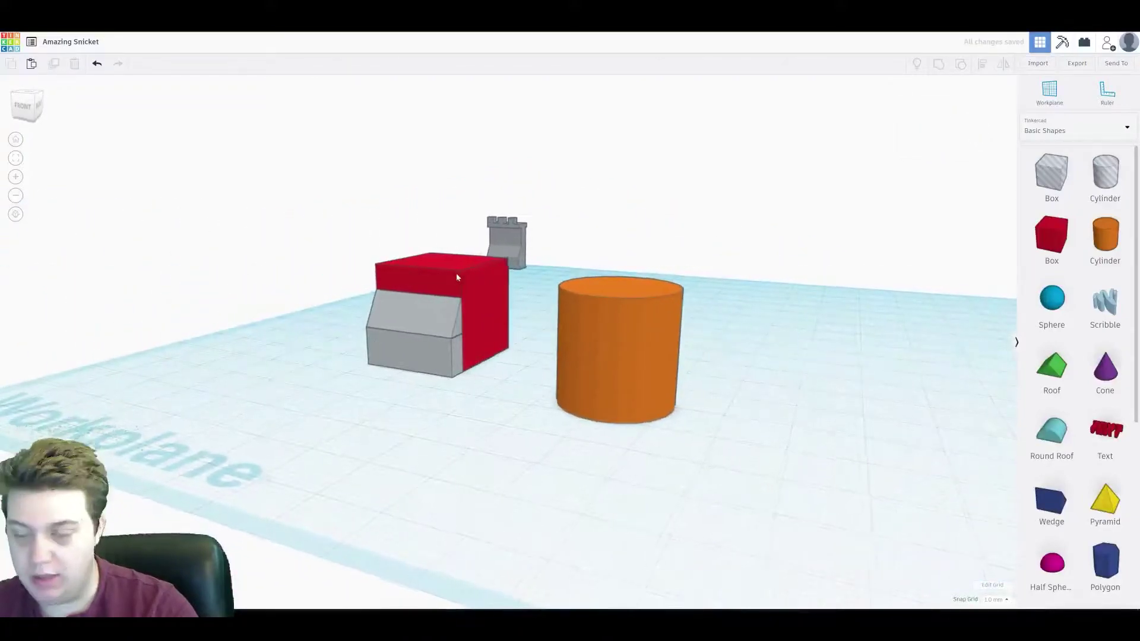
right_drag(451, 276, 437, 309)
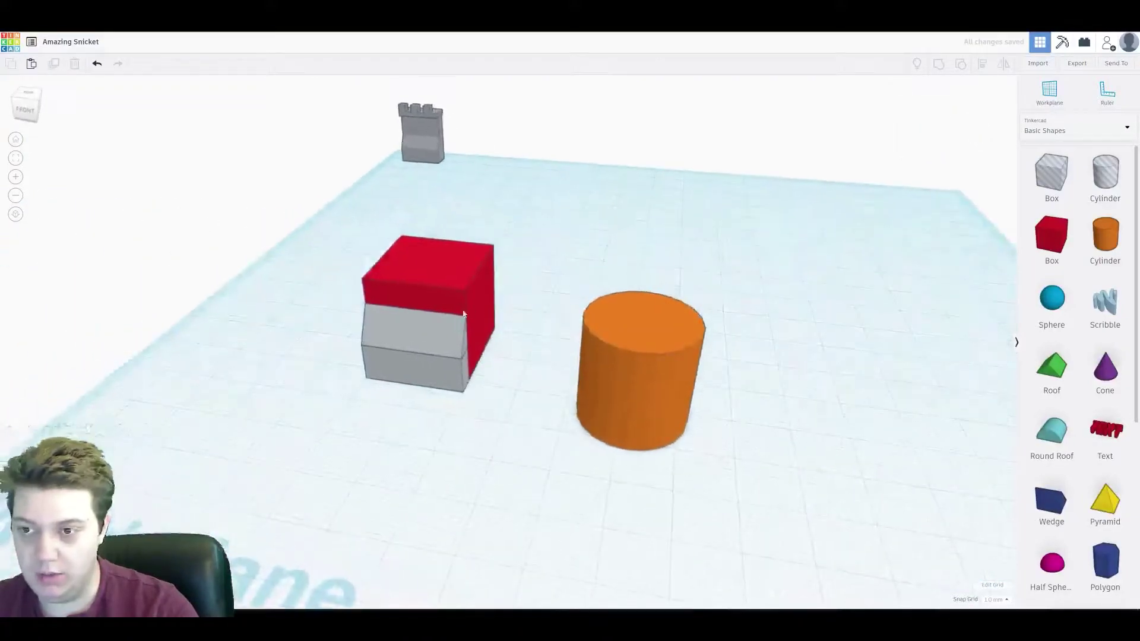
click(440, 346)
shift+click(449, 377)
key(ctrl+d)
drag(449, 377, 476, 371)
key(ctrl+z)
key(ctrl+z)
drag(513, 332, 493, 343)
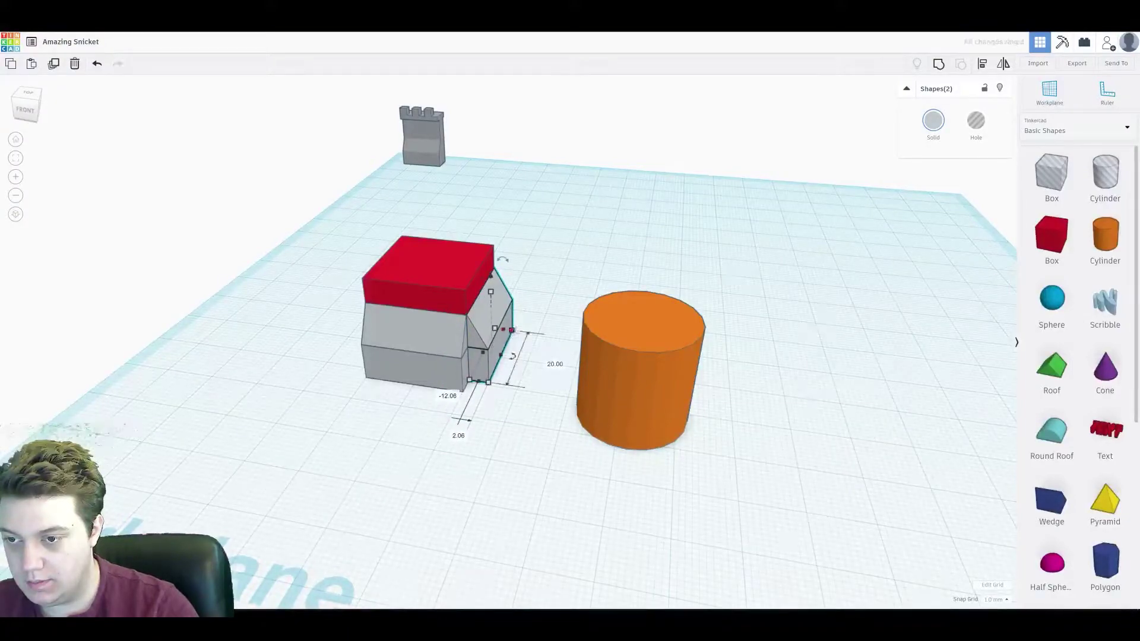
Duplicate both sloped base sections together, rotate the copies and fit them against the red box's two remaining sides.
shift+click(424, 360)
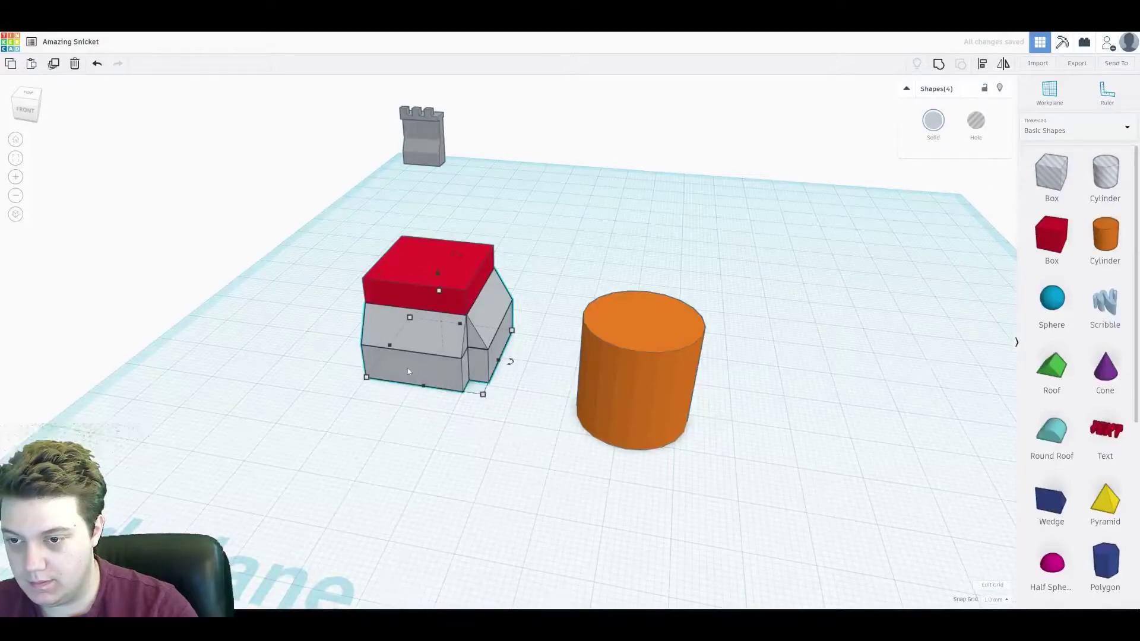
key(ctrl+v)
drag(510, 368, 373, 300)
right_drag(432, 271, 558, 282)
drag(375, 456, 319, 279)
drag(285, 380, 415, 397)
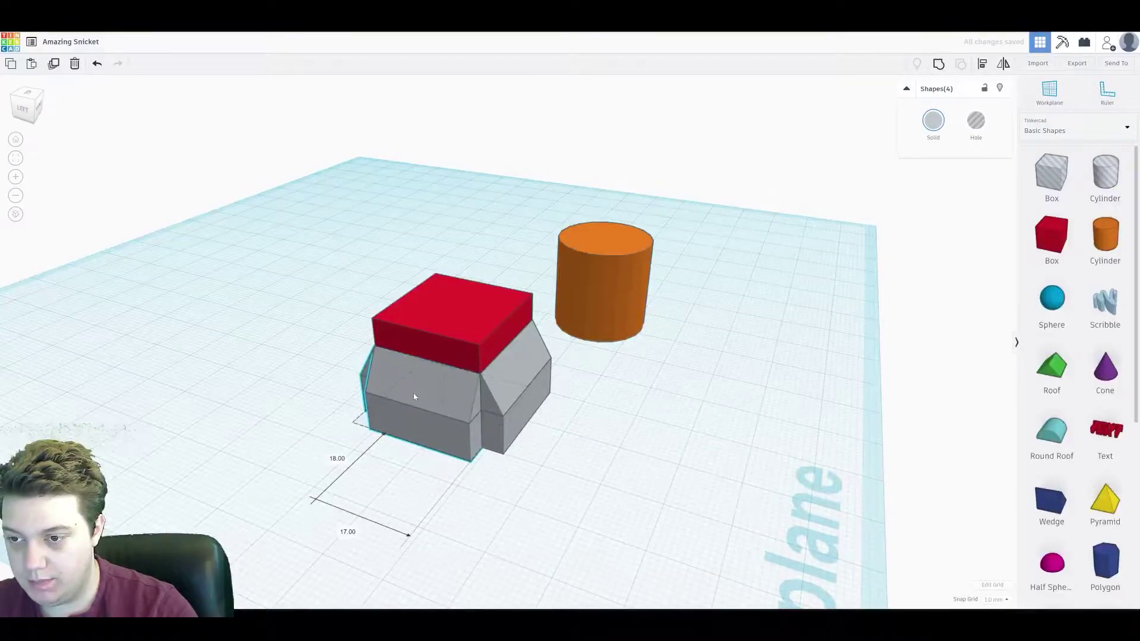
click(248, 328)
Stretch the red box into a tower by increasing its height to 51 mm.
right_drag(332, 338, 457, 280)
click(457, 280)
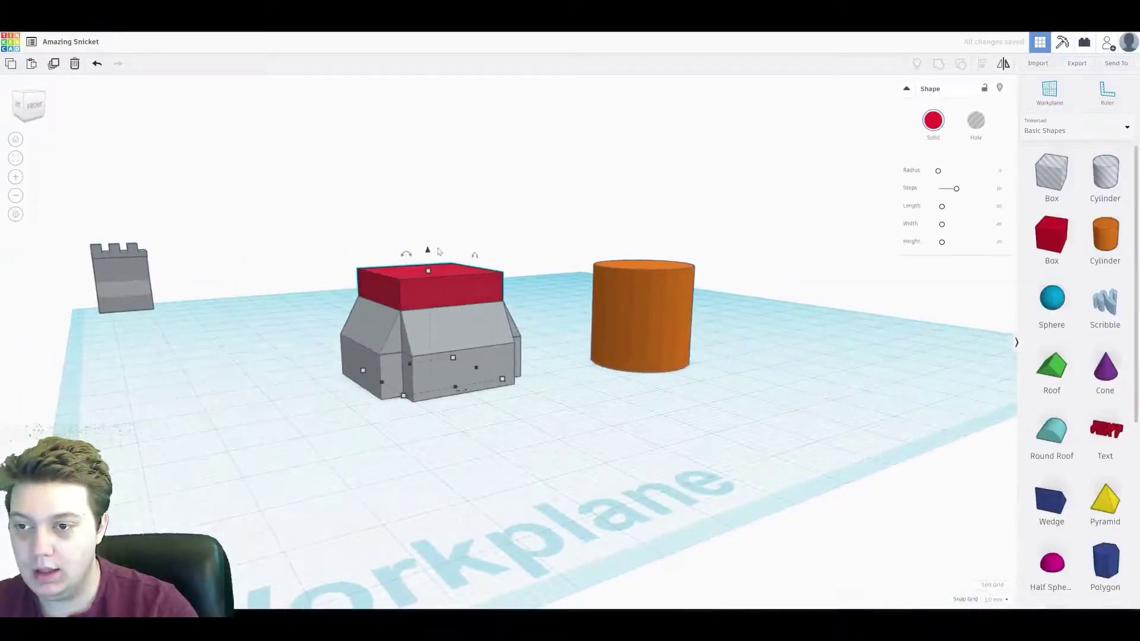
drag(431, 273, 450, 95)
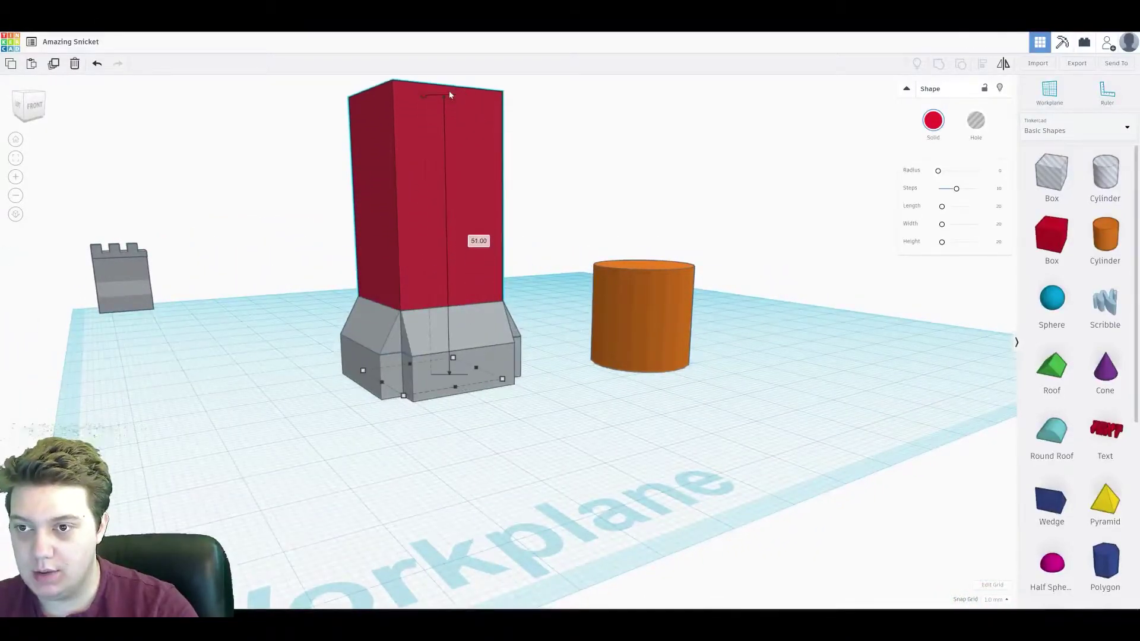
Duplicate all eight shapes of the sloped base ring and lift the copy 47 mm above the workplane.
middle_drag(569, 130, 611, 277)
right_drag(511, 351, 486, 297)
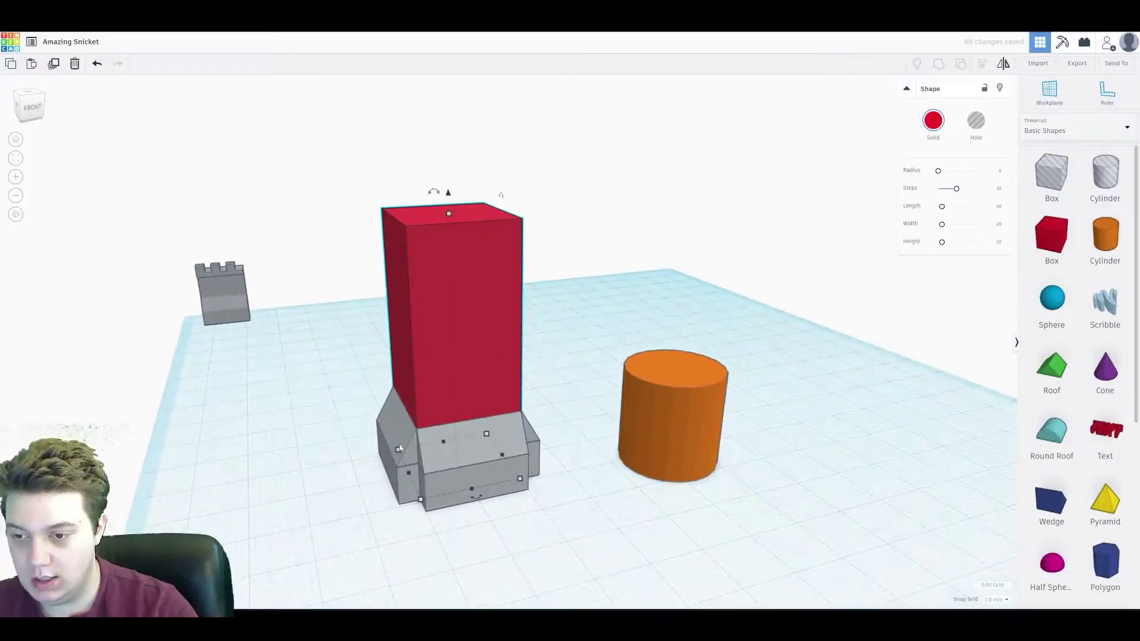
drag(380, 472, 380, 473)
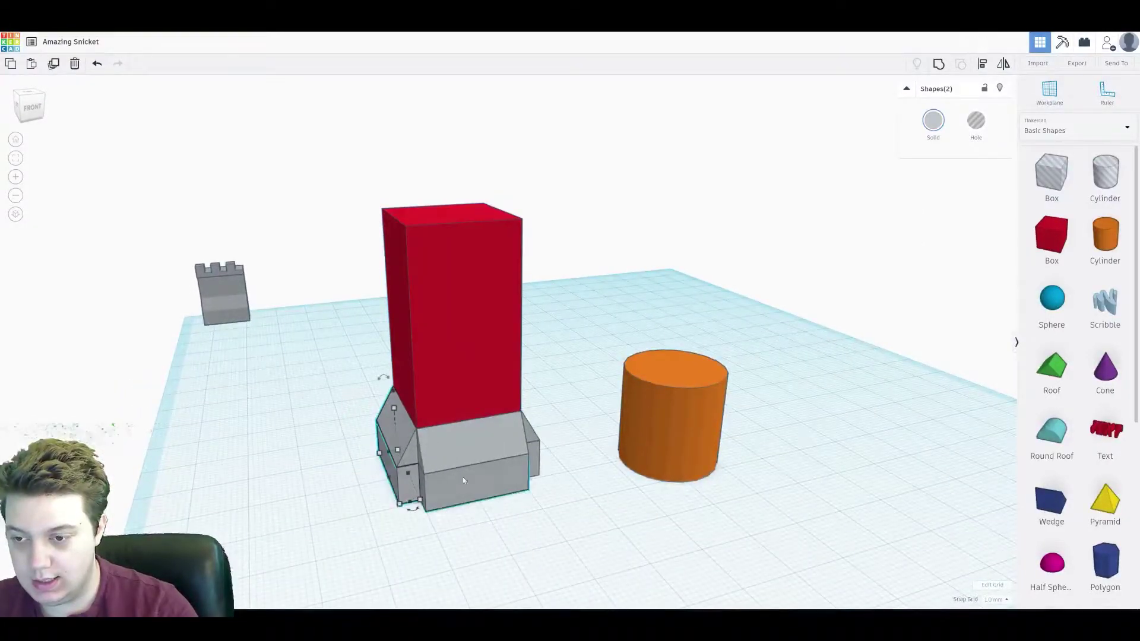
shift+click(534, 440)
right_drag(585, 436, 479, 439)
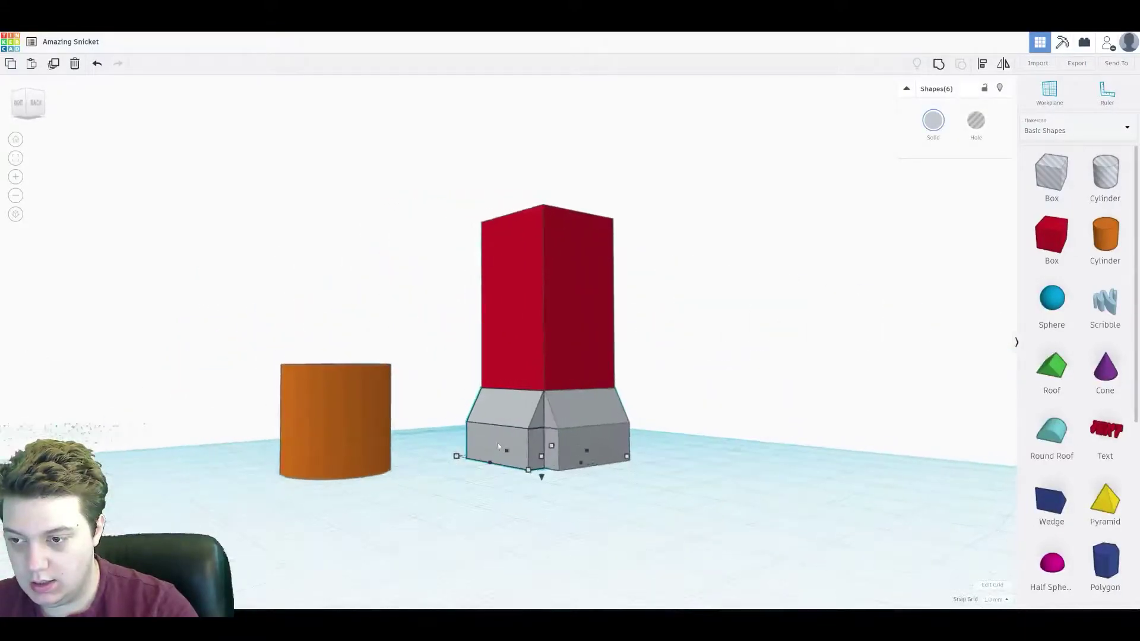
shift+click(555, 446)
right_drag(555, 445, 603, 433)
right_drag(732, 402, 537, 445)
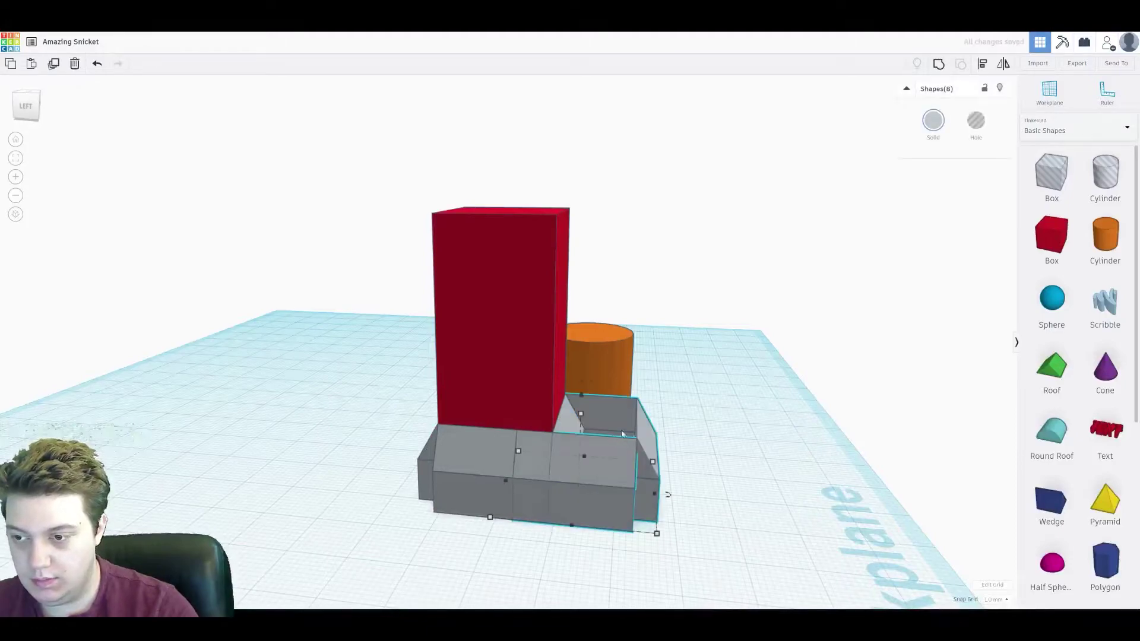
drag(581, 401, 588, 124)
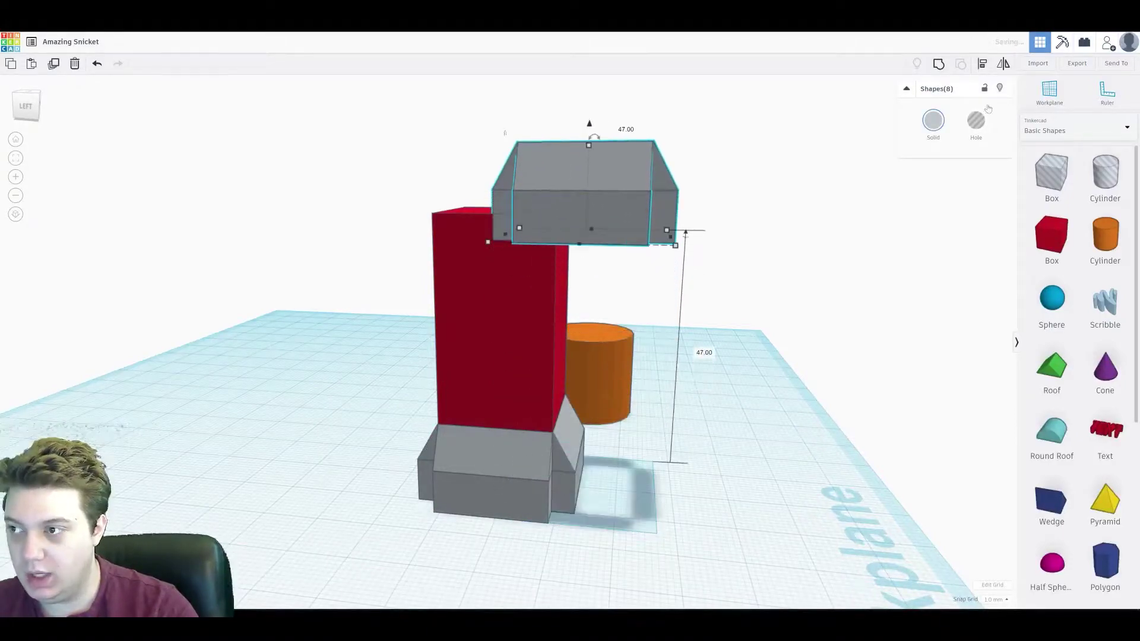
Select all eight shapes of the raised ring and mirror them vertically so the slopes face downward.
right_drag(705, 187, 685, 225)
click(685, 225)
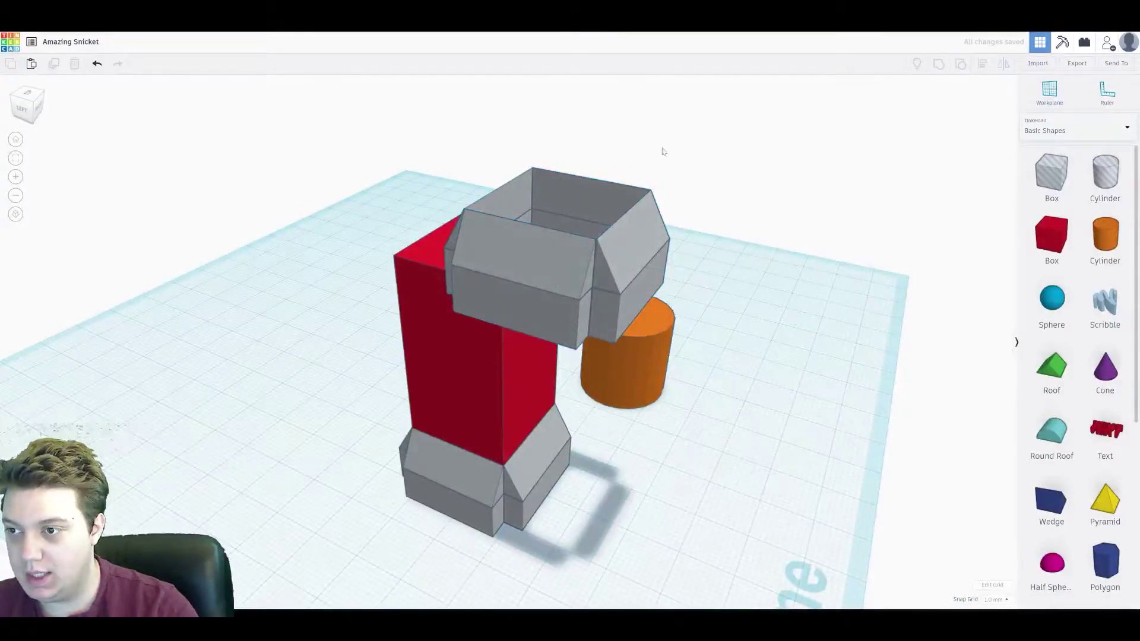
click(618, 215)
shift+click(570, 223)
shift+click(522, 219)
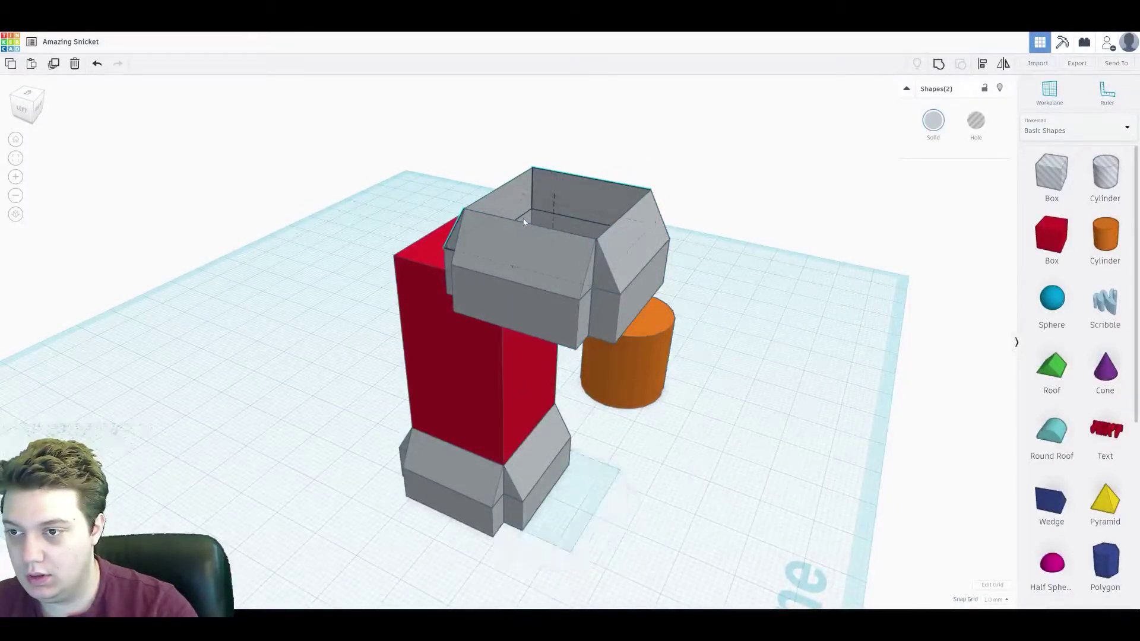
shift+click(600, 306)
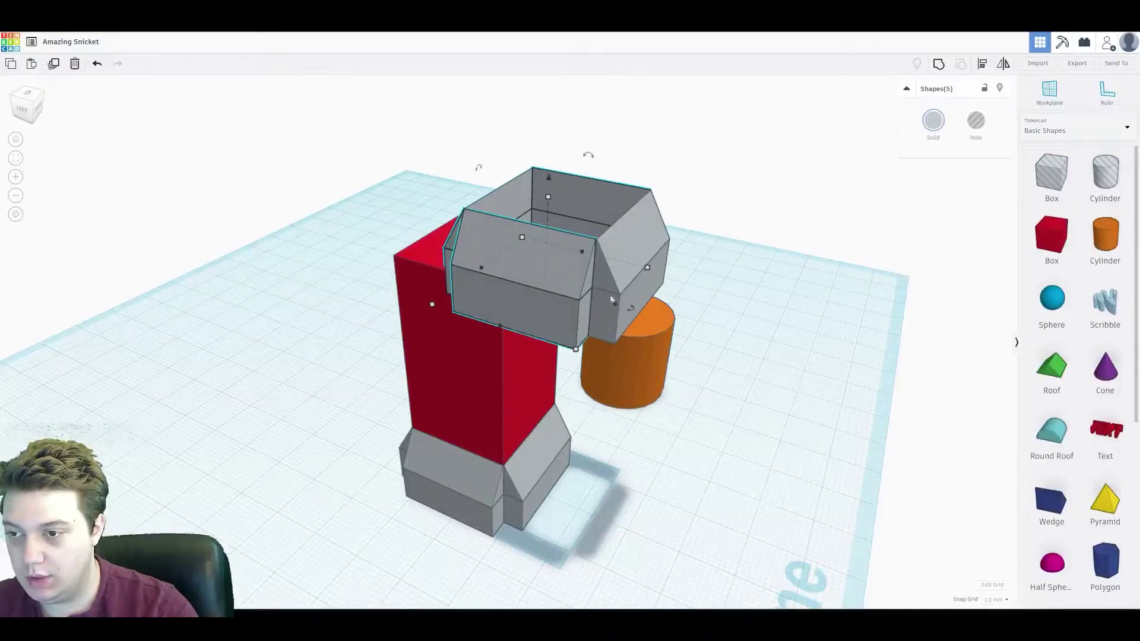
shift+click(651, 283)
right_drag(746, 284, 440, 215)
shift+click(456, 213)
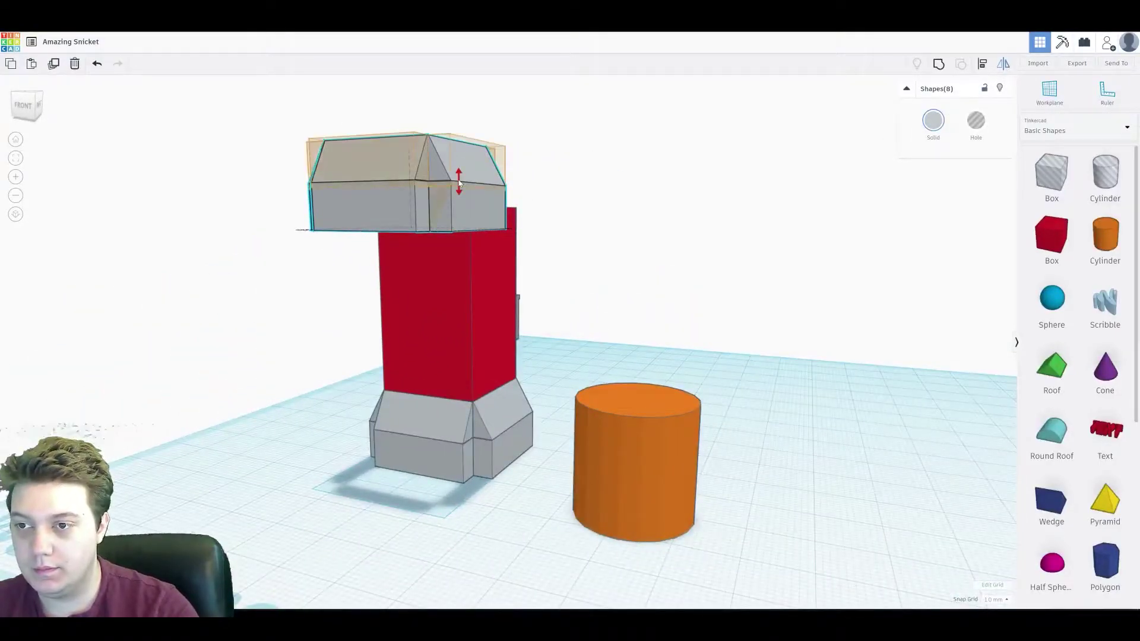
click(587, 160)
Move the inverted ring horizontally onto the top of the red tower, lining it up with the tower's sides.
right_drag(588, 161, 820, 129)
drag(842, 126, 509, 205)
right_drag(788, 230, 682, 196)
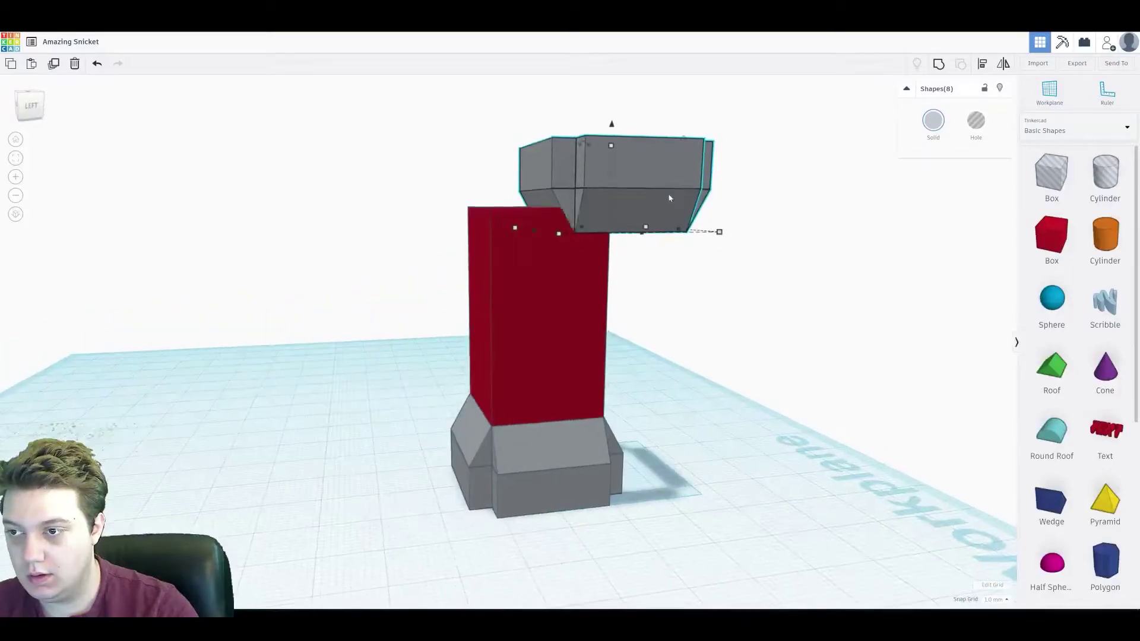
drag(656, 196, 599, 187)
key(ctrl+z)
Lift the red tower box 3 mm and extend its height to 59 mm, flush with the top of the upper ring.
right_drag(709, 182, 457, 471)
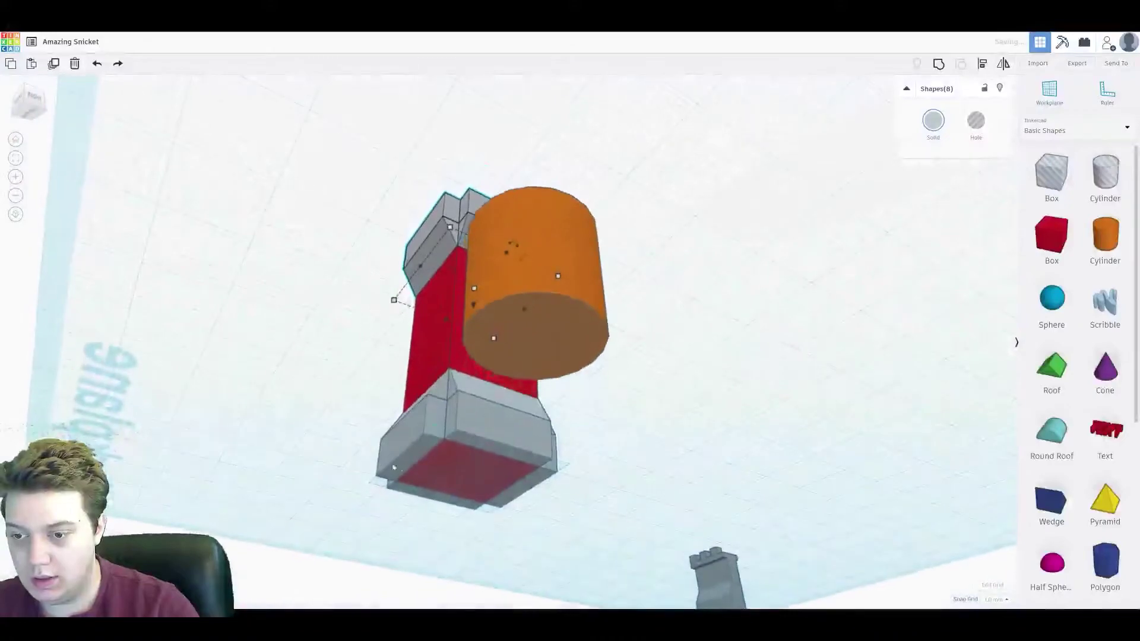
click(457, 470)
right_drag(503, 318, 525, 449)
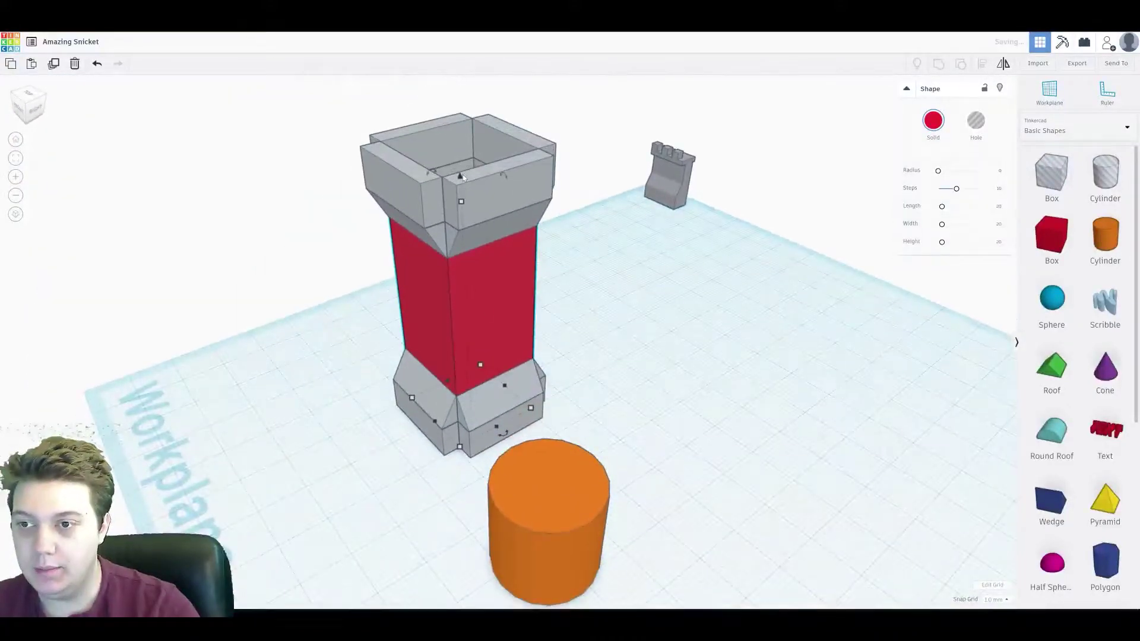
drag(460, 178, 459, 171)
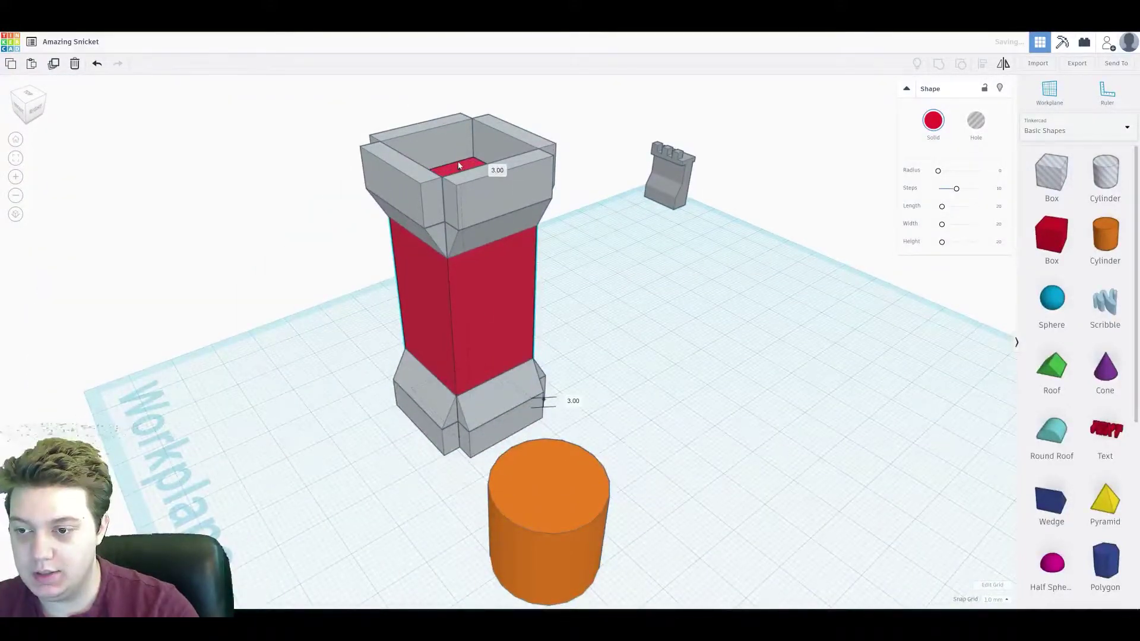
right_drag(458, 166, 517, 339)
drag(508, 356, 506, 323)
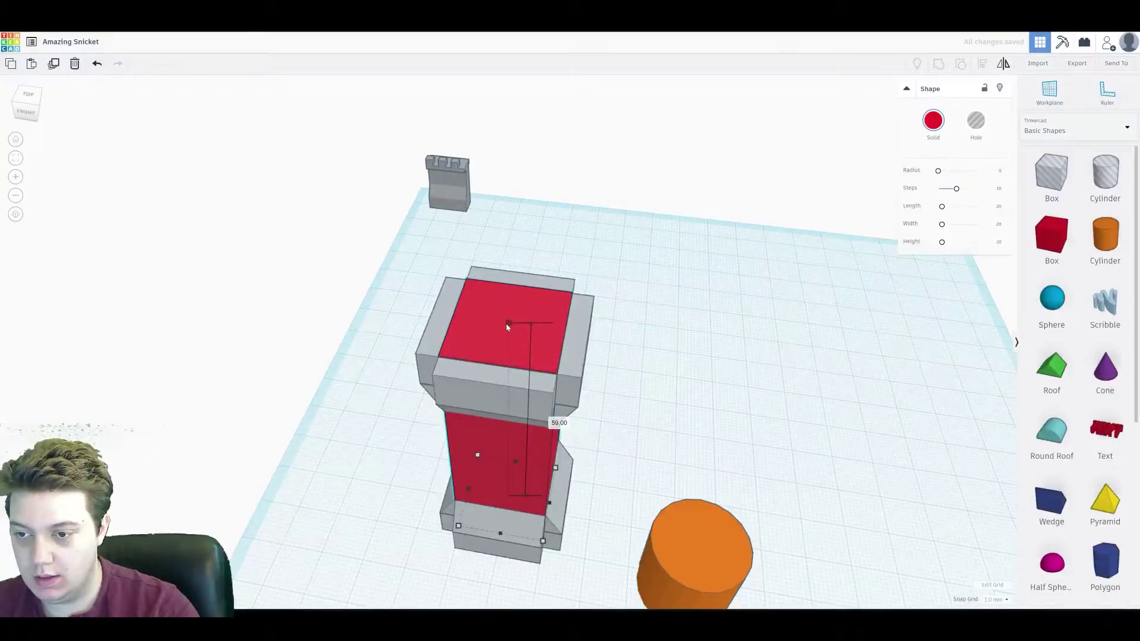
Add a flat box slab on top of the tower, enlarge it to 32 × 32 mm and shift it 2 mm towards the centre.
click(674, 323)
right_drag(675, 323, 618, 331)
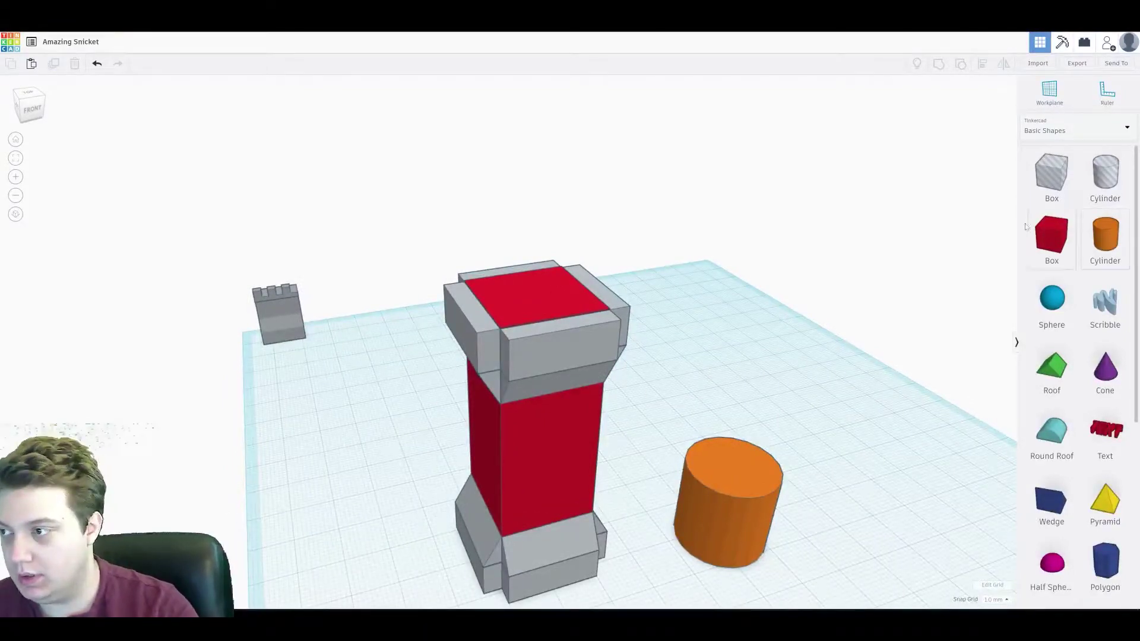
drag(1055, 230, 539, 289)
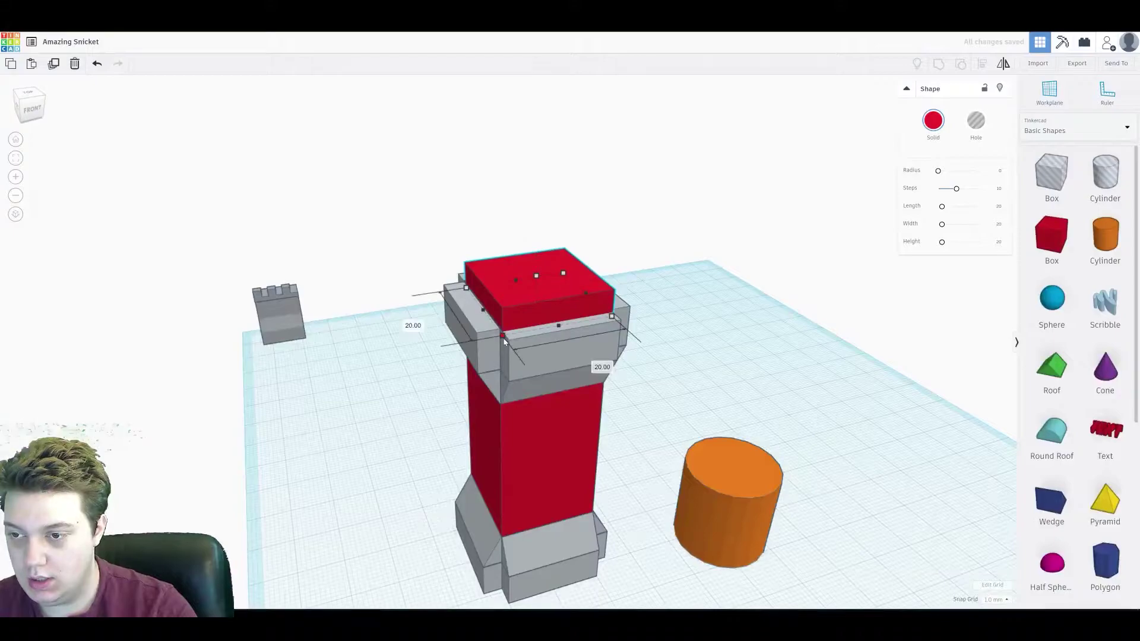
drag(503, 342, 478, 360)
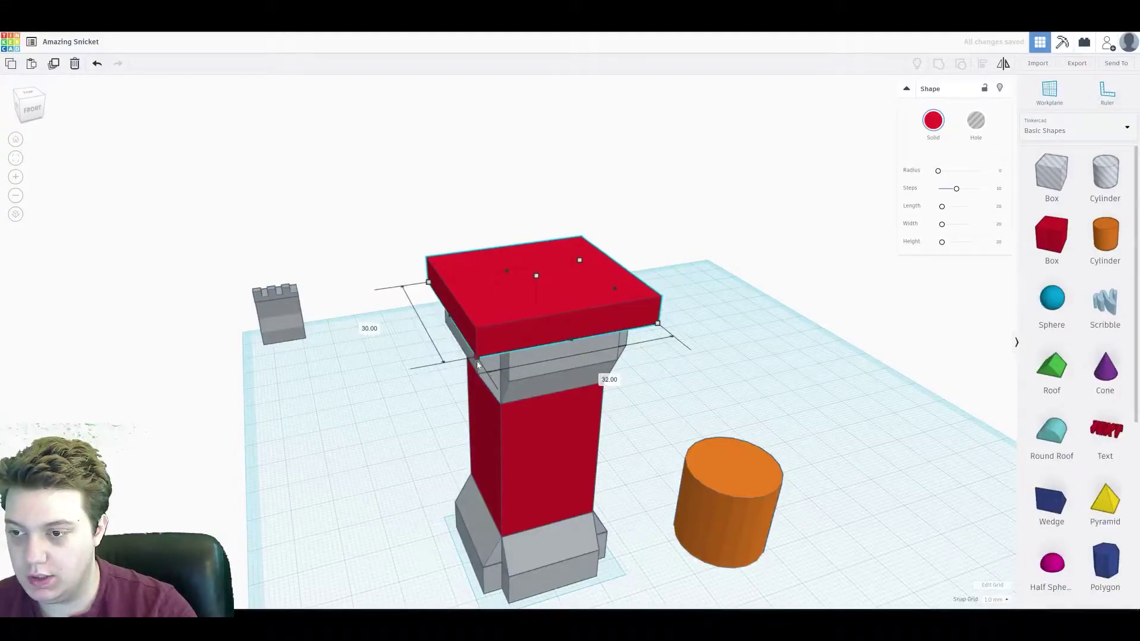
right_drag(374, 347, 605, 244)
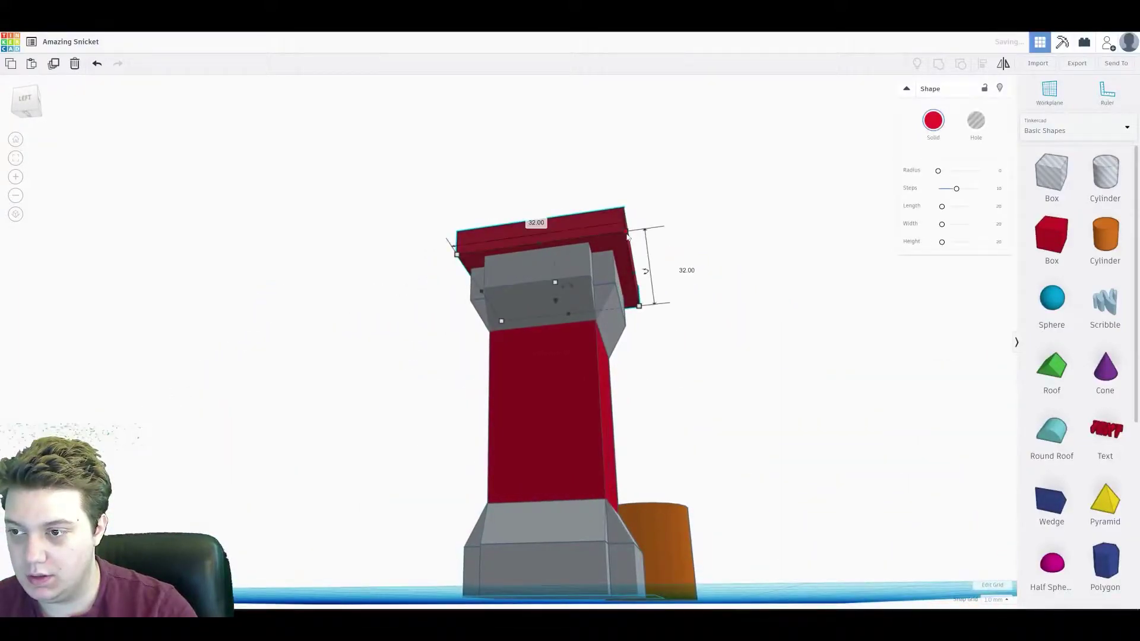
key(Left)
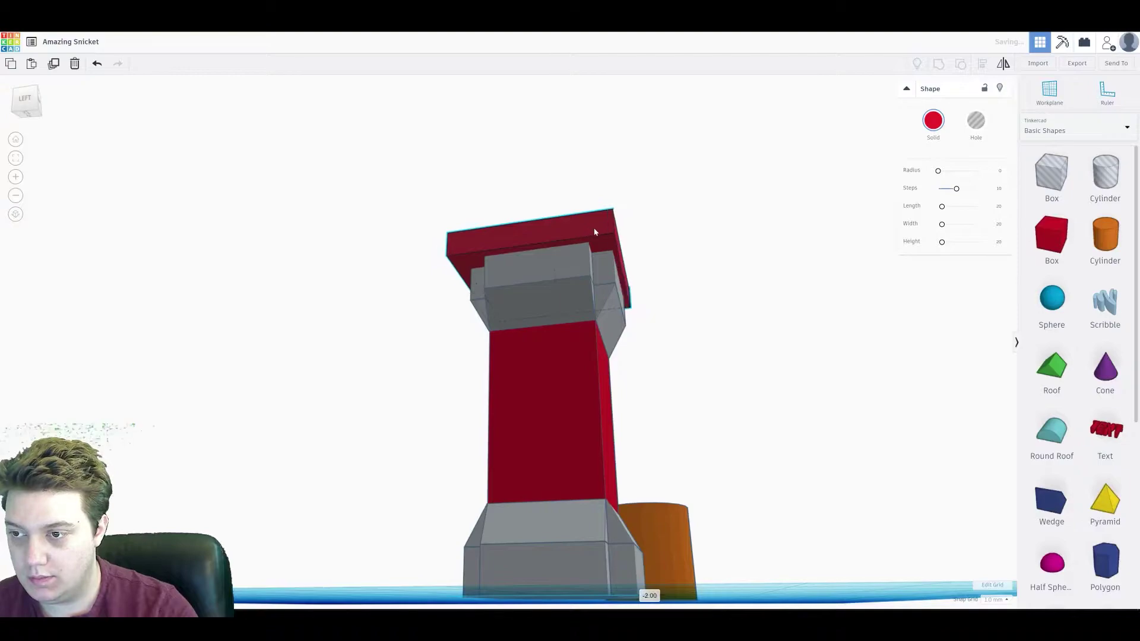
right_drag(728, 205, 530, 215)
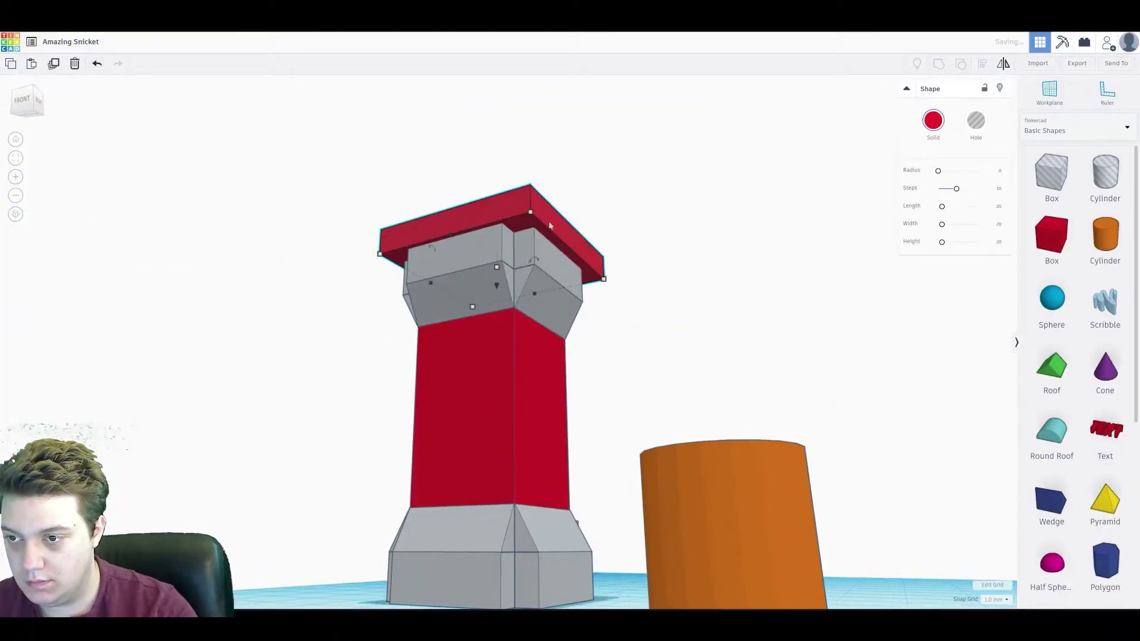
Group the 17 tower shapes below the slab and enable Multicolor so they keep their own colours.
scroll(683, 257, down, 6)
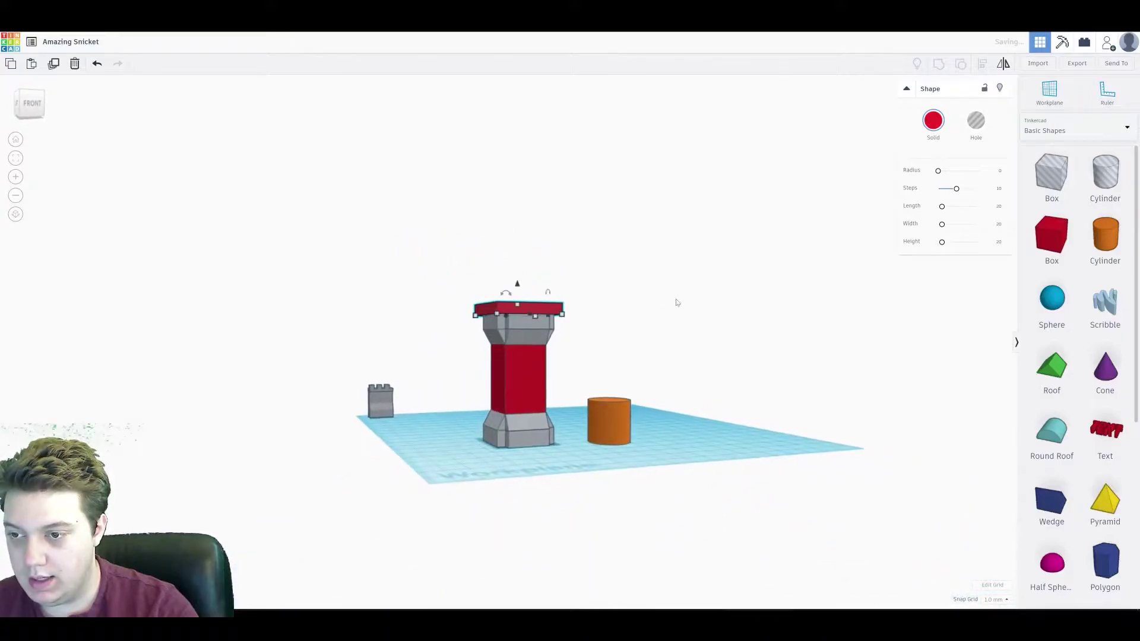
click(501, 336)
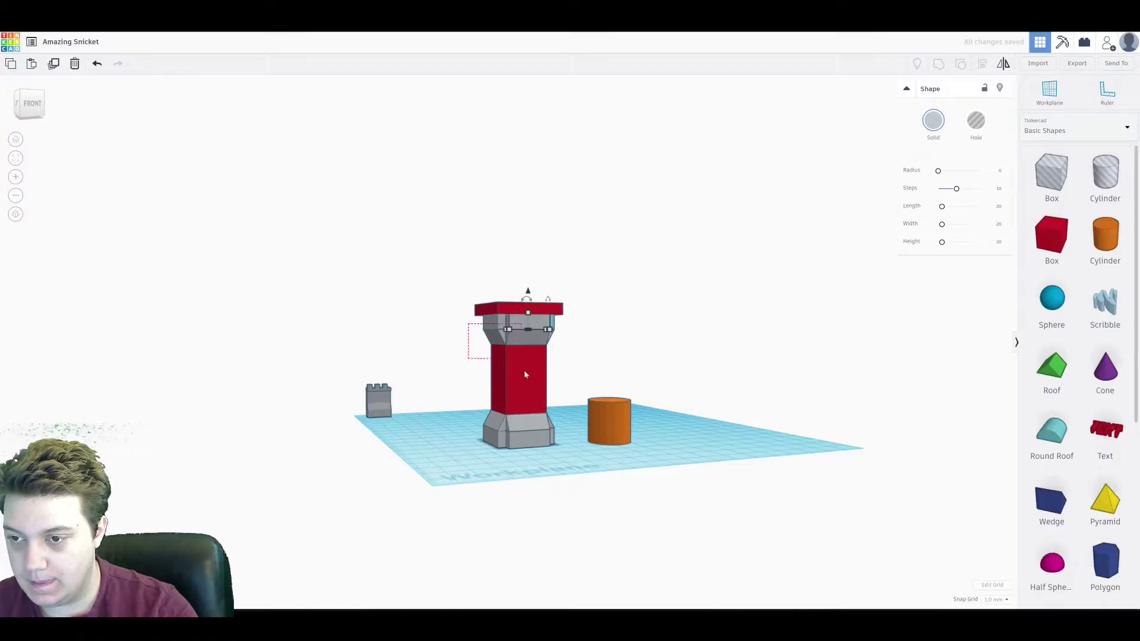
drag(563, 457, 564, 458)
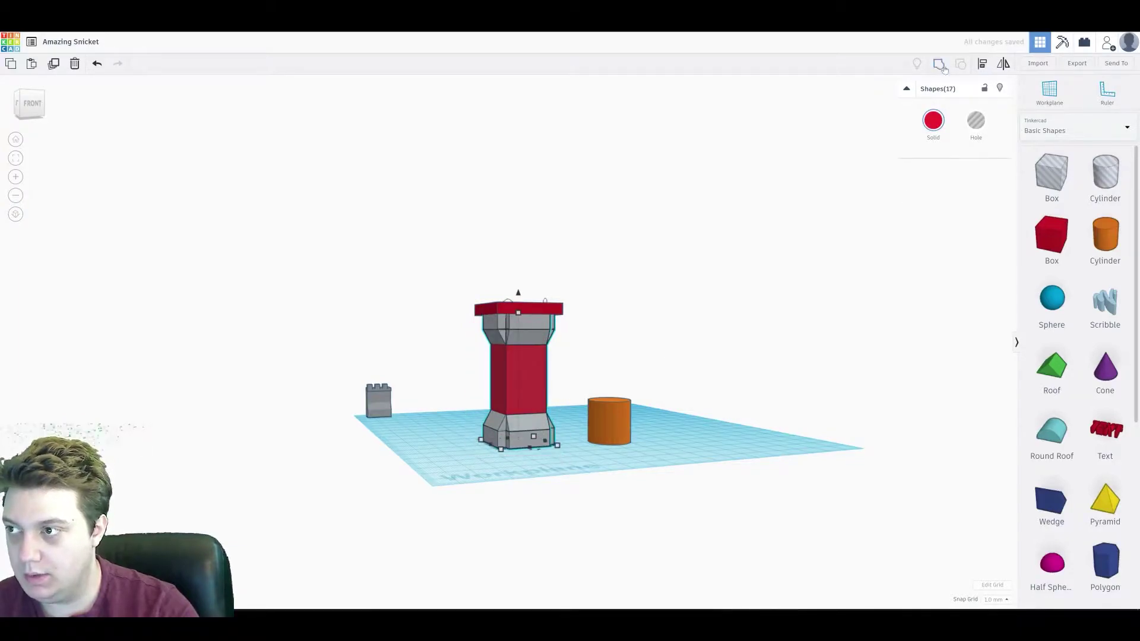
key(ctrl+g)
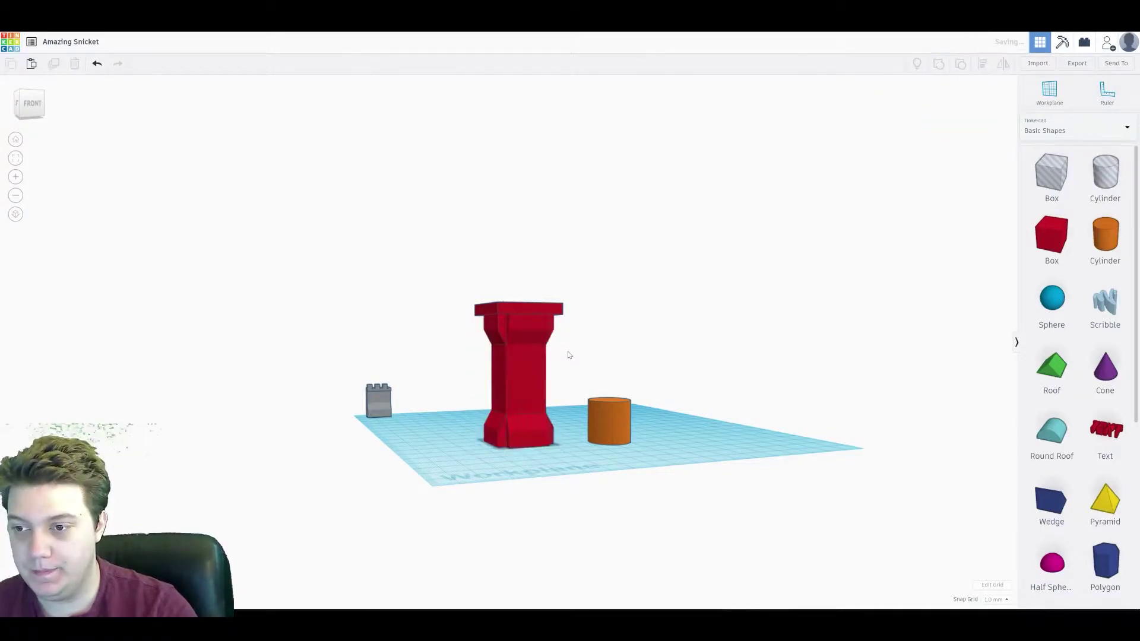
click(933, 122)
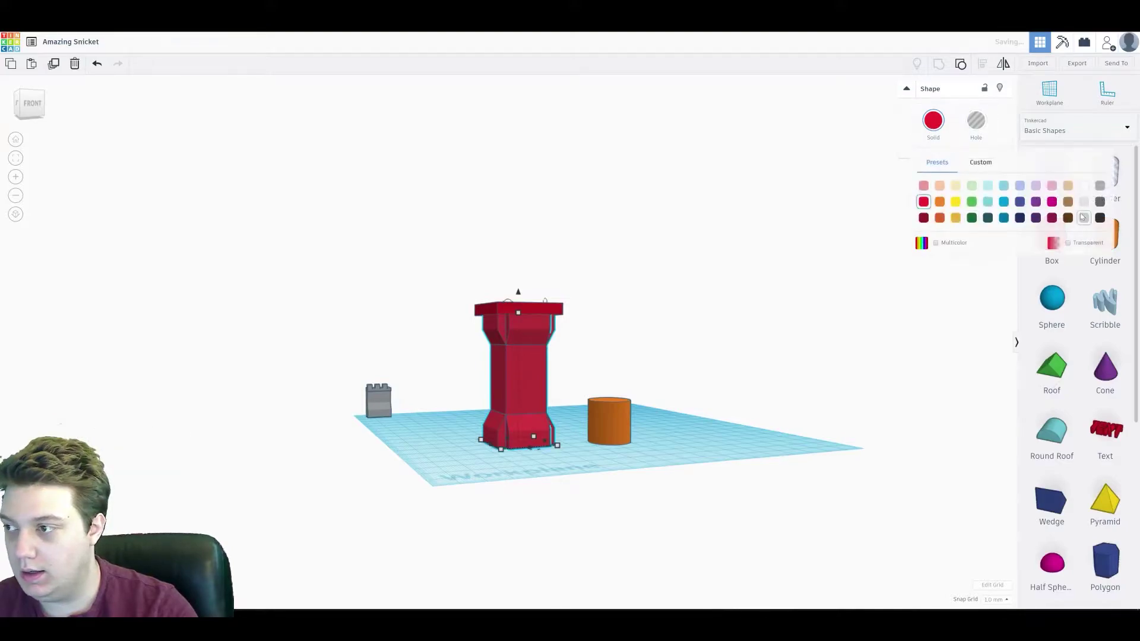
click(936, 243)
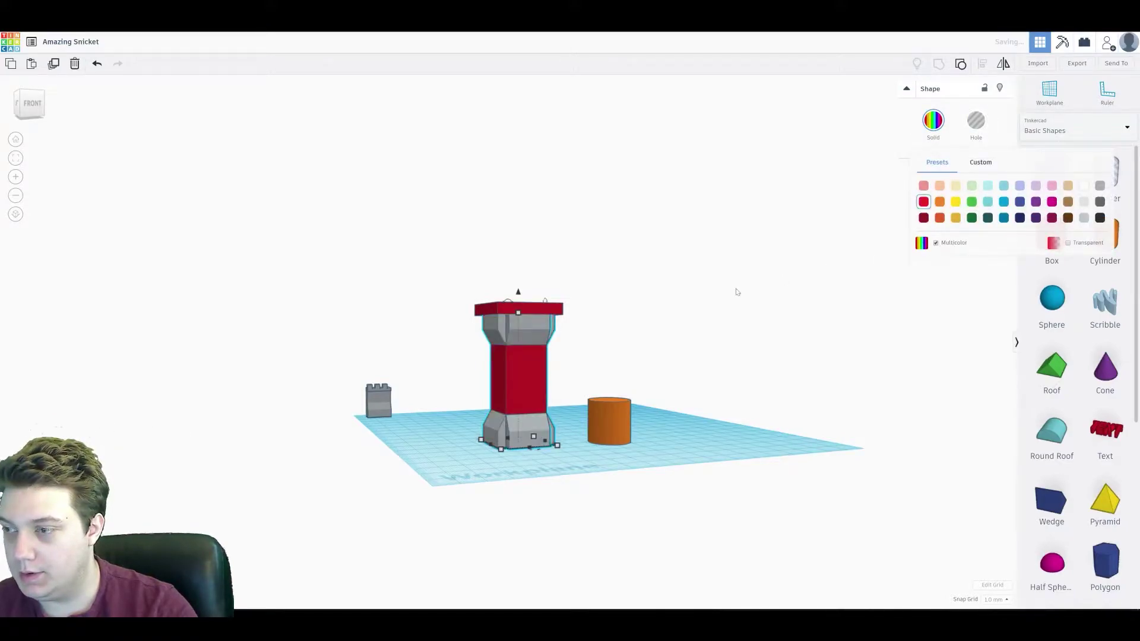
Recolour the red tower shaft grey to match its base and upper ring.
click(571, 350)
click(525, 368)
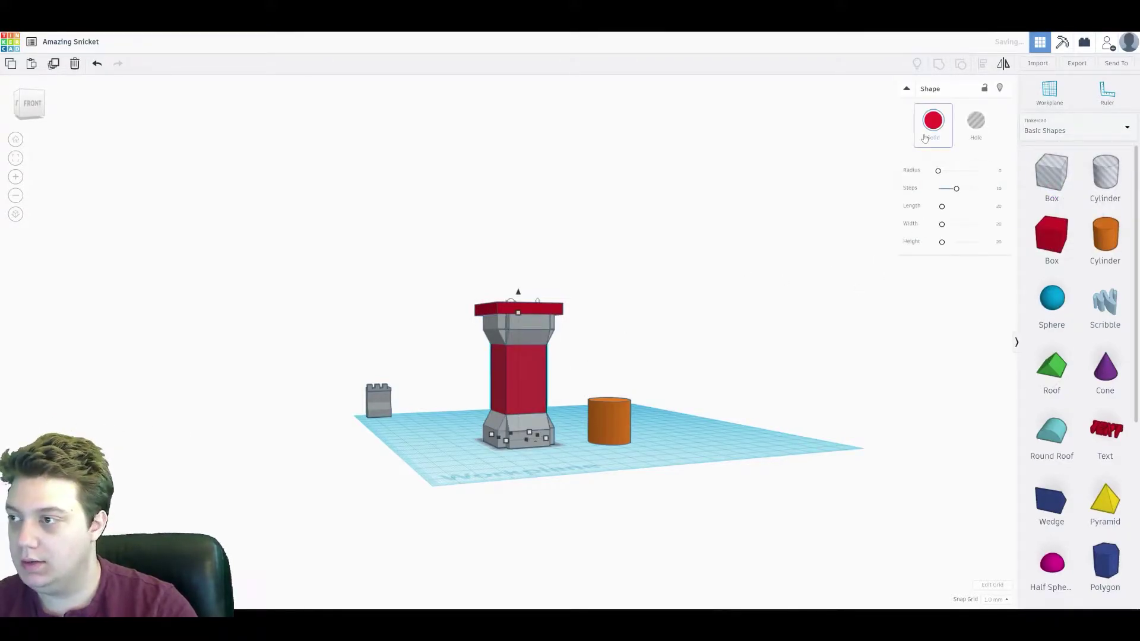
click(924, 138)
click(1099, 186)
Select the red slab together with the grey tower and align them centrally in both horizontal directions.
right_drag(463, 217, 517, 300)
click(516, 306)
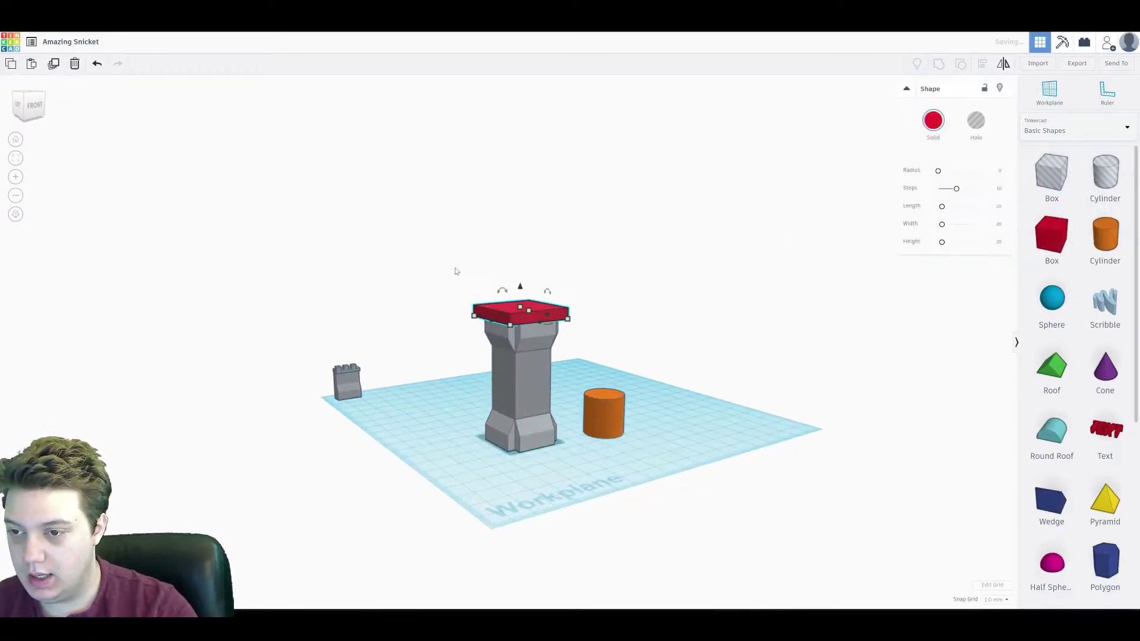
drag(564, 470, 566, 470)
click(983, 64)
click(480, 450)
click(444, 402)
Add a box, lift it onto the top slab and scale it down proportionally.
scroll(507, 365, up, 4)
right_drag(507, 367, 525, 295)
scroll(524, 295, up, 3)
click(554, 332)
drag(1051, 234, 432, 534)
drag(429, 473, 434, 197)
drag(426, 272, 500, 303)
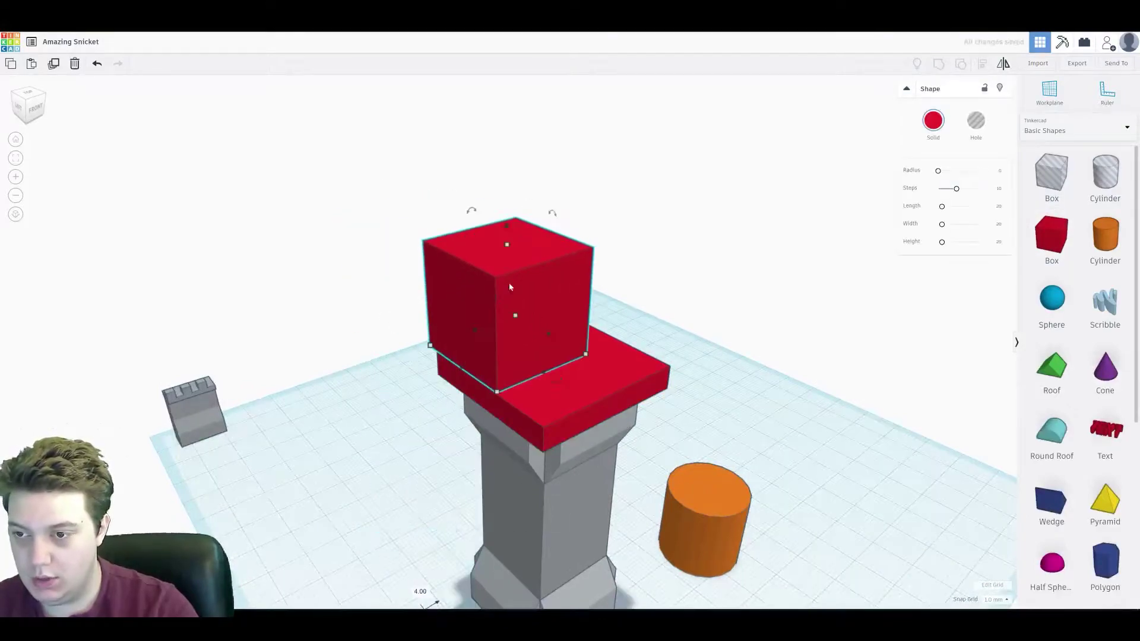
shift+drag(497, 392, 511, 334)
Move the small box to the slab's back corner and lower it onto the surface as a merlon.
right_drag(523, 333, 493, 279)
drag(569, 294, 517, 297)
drag(515, 255, 515, 270)
right_drag(515, 270, 546, 327)
drag(462, 329, 476, 308)
drag(475, 292, 476, 300)
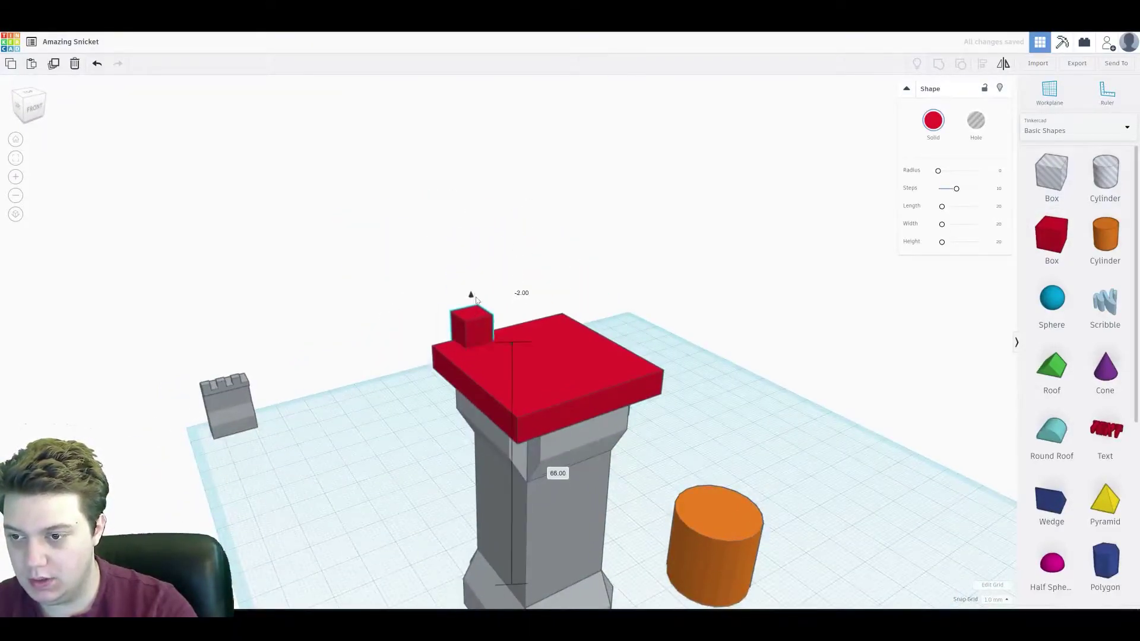
Duplicate the merlon to the diagonally opposite corner of the slab.
right_drag(476, 300, 517, 355)
drag(499, 367, 654, 341)
right_drag(654, 340, 511, 297)
click(496, 405)
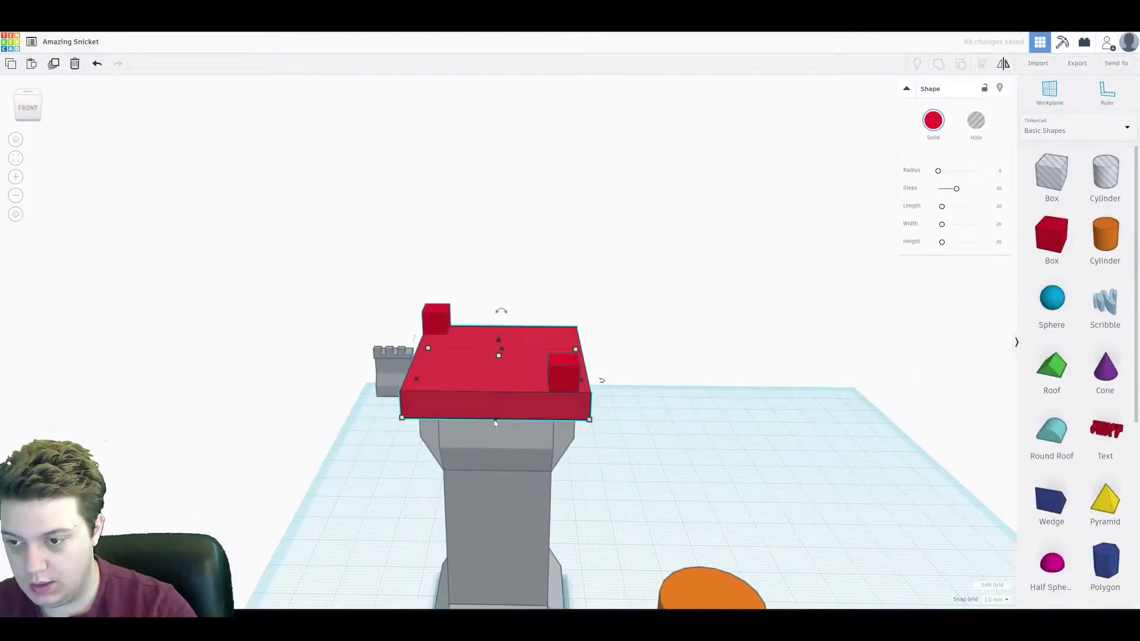
right_drag(497, 423, 650, 387)
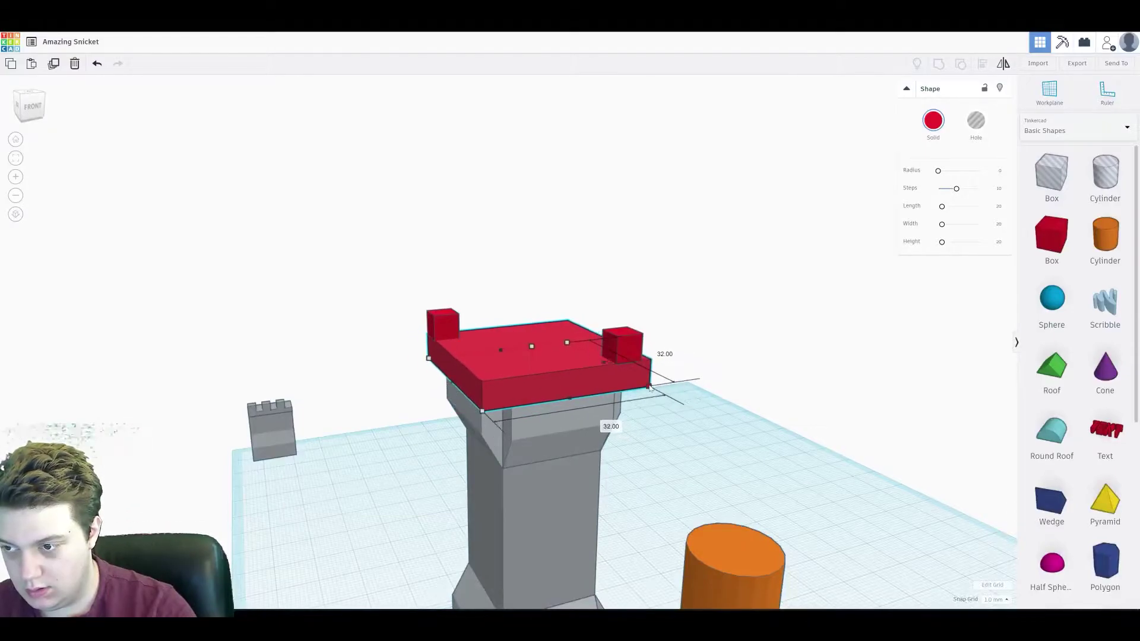
Duplicate the two corner merlons together and place the copies on the slab's two empty corners.
right_drag(650, 387, 515, 409)
click(515, 413)
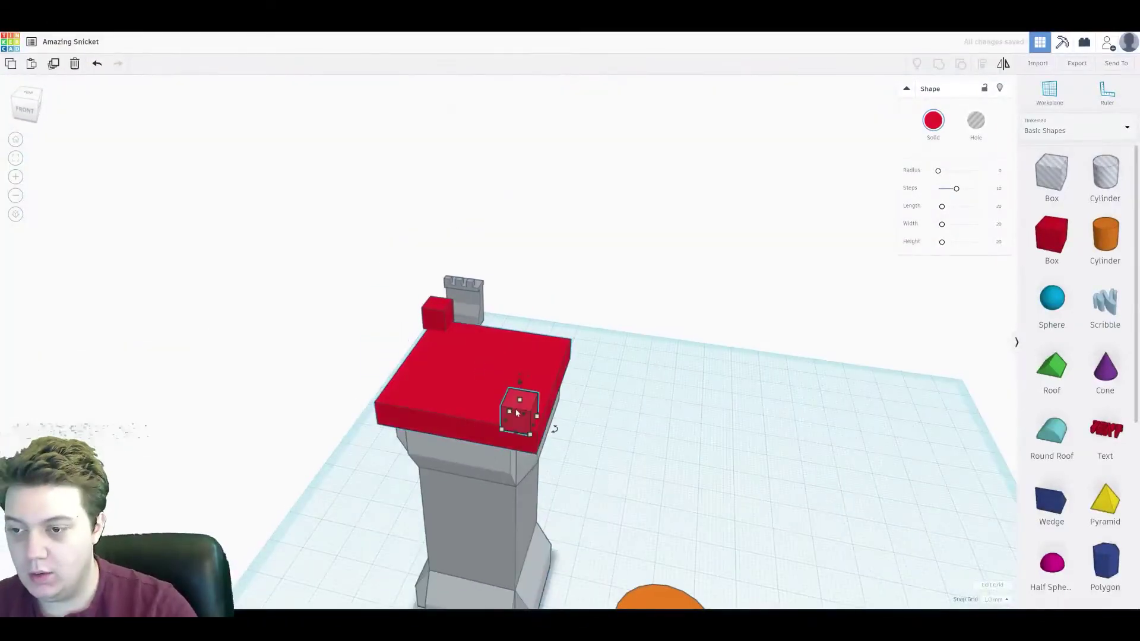
click(442, 309)
right_drag(447, 308, 703, 318)
shift+click(658, 330)
key(ctrl+c)
key(ctrl+v)
drag(739, 406, 732, 309)
drag(689, 404, 604, 378)
click(683, 282)
right_drag(682, 282, 523, 296)
Duplicate a corner merlon and move the copy towards the middle of the slab's front edge.
click(561, 355)
key(ctrl+c)
key(ctrl+v)
drag(585, 357, 527, 354)
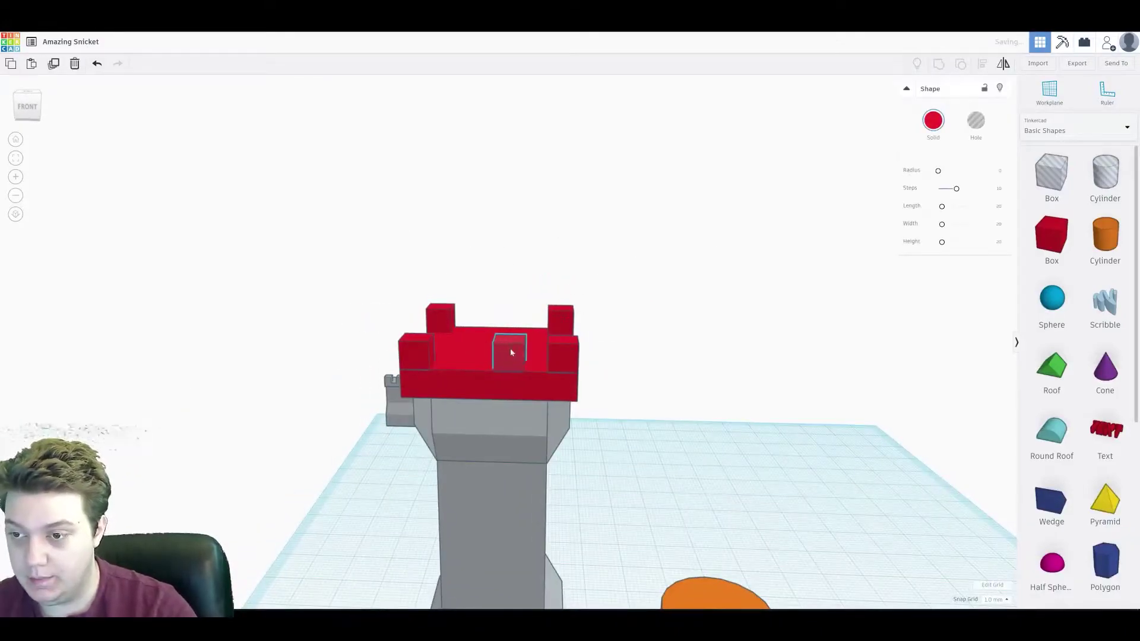
right_drag(514, 351, 602, 410)
drag(603, 410, 551, 408)
key(ctrl+z)
key(ctrl+z)
Enlarge the slab beneath the merlons to 35 × 35 mm.
mouse_move(551, 409)
right_down()
mouse_move(619, 389)
mouse_move(573, 411)
right_up()
scroll(572, 410, down, 5)
click(574, 412)
mouse_move(587, 418)
mouse_down()
mouse_move(619, 434)
mouse_move(603, 425)
mouse_up()
key(ctrl+z)
key(ctrl+z)
click(568, 409)
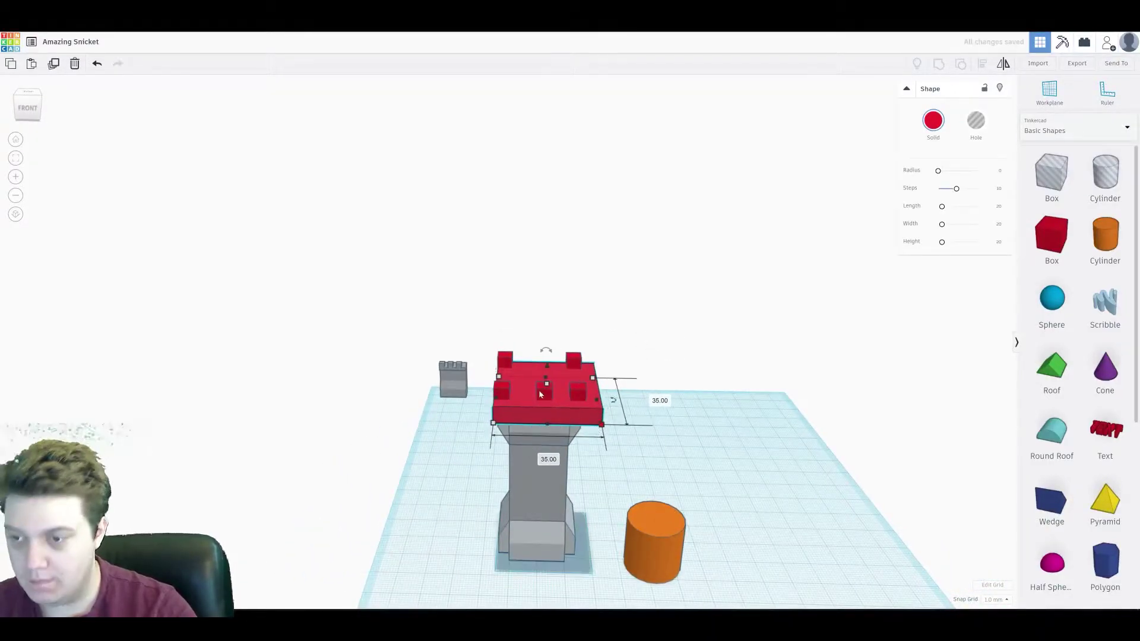
Select the three front merlons and move them together to the enlarged slab's front edge.
click(502, 393)
shift+click(545, 393)
shift+click(579, 390)
drag(580, 389, 582, 395)
scroll(581, 395, up, 5)
right_drag(581, 394, 594, 424)
Move the outer front merlon to the slab's corner and shift the middle one towards it.
click(712, 488)
drag(712, 488, 751, 486)
drag(626, 476, 669, 475)
right_drag(669, 476, 609, 394)
Duplicate the inner front merlon and place the copy to complete an evenly spaced row of four.
key(ctrl+c)
key(ctrl+v)
drag(645, 386, 514, 384)
key(ctrl+z)
right_drag(653, 407, 630, 456)
drag(630, 456, 525, 449)
click(556, 361)
mouse_move(557, 361)
right_down()
mouse_move(582, 333)
mouse_move(556, 380)
right_up()
click(575, 389)
drag(575, 389, 605, 395)
Delete the two remaining merlons at the back corners of the slab.
click(675, 412)
right_drag(677, 436, 852, 482)
click(580, 346)
key(Delete)
click(464, 409)
key(Delete)
Duplicate the row of four merlons and move the copy to the opposite edge of the slab.
click(623, 497)
shift+click(663, 463)
shift+click(698, 431)
shift+click(730, 403)
key(ctrl+c)
key(ctrl+v)
drag(738, 410, 613, 396)
Fill the slab's two remaining edges with merlons so that every side has four, evenly spaced.
drag(671, 465, 570, 481)
drag(588, 422, 547, 473)
right_drag(548, 473, 656, 392)
drag(656, 392, 669, 385)
right_drag(669, 385, 575, 444)
click(563, 509)
Group the slab with all its merlons and colour the group grey.
right_drag(563, 508, 591, 371)
click(592, 368)
click(937, 66)
click(933, 121)
click(1098, 202)
Align the crenellated top centrally over the tower body in both horizontal directions and group the two.
right_drag(671, 350, 552, 490)
shift+click(537, 469)
click(982, 63)
click(580, 572)
click(488, 568)
click(939, 65)
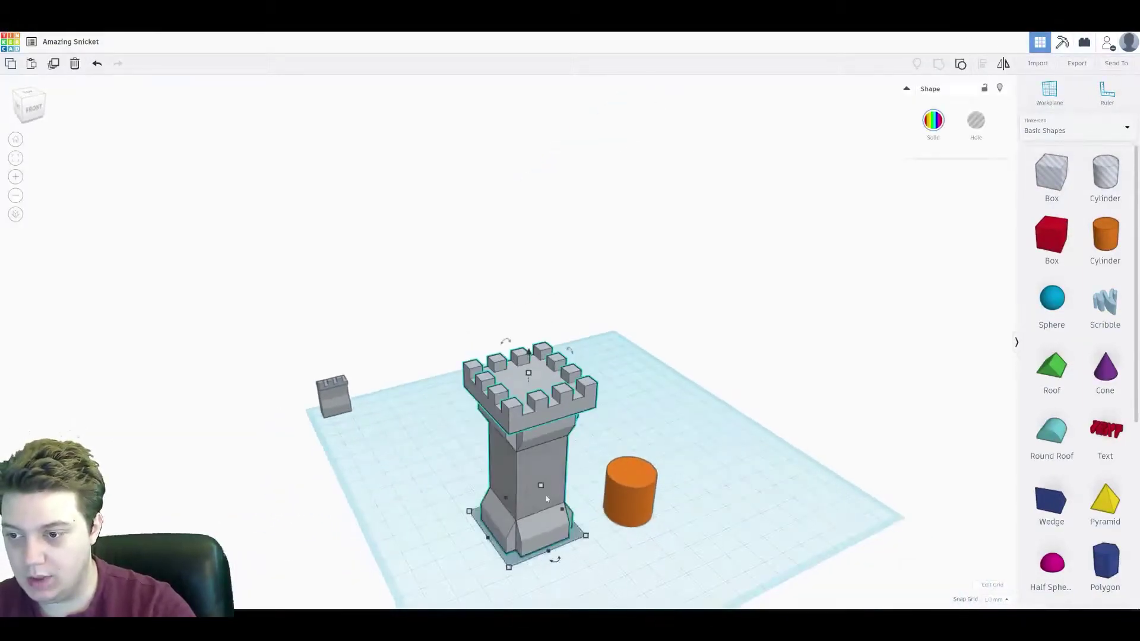
Move the finished square tower beside the grey wall segment and scale it down proportionally.
drag(553, 490, 440, 360)
shift+drag(422, 272, 422, 337)
click(499, 399)
right_drag(500, 457, 545, 465)
Add a cone beside the orange cylinder and increase its top and base radii to form a truncated cone.
click(647, 534)
middle_drag(647, 535, 558, 421)
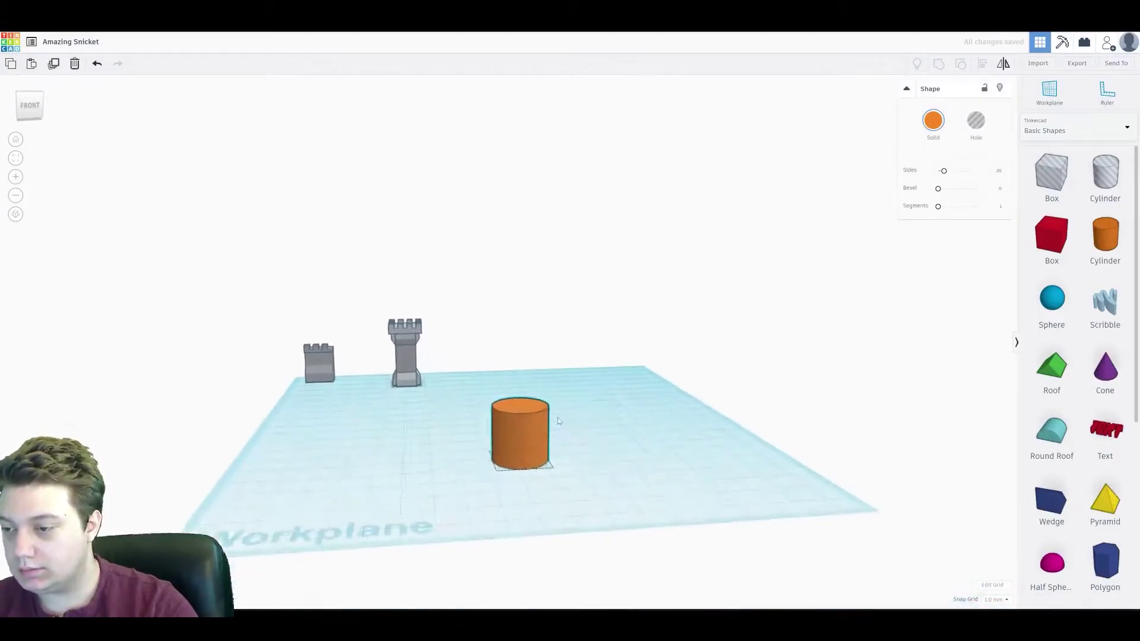
scroll(543, 447, up, 3)
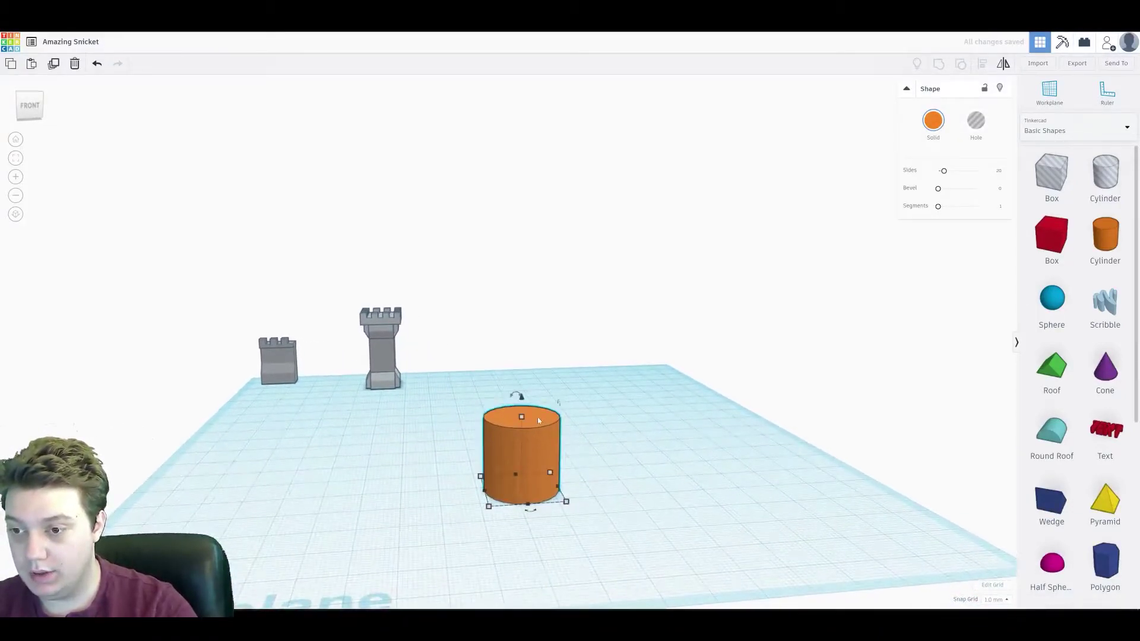
drag(1105, 371, 575, 514)
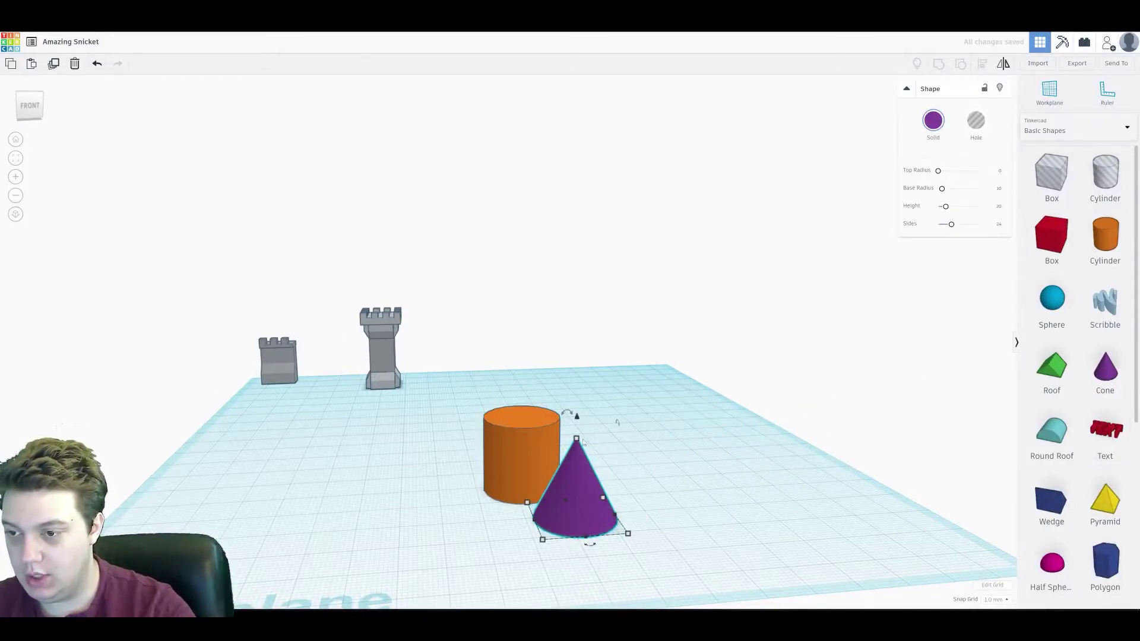
mouse_move(938, 170)
mouse_down()
mouse_move(953, 171)
mouse_move(939, 172)
mouse_move(943, 189)
mouse_up()
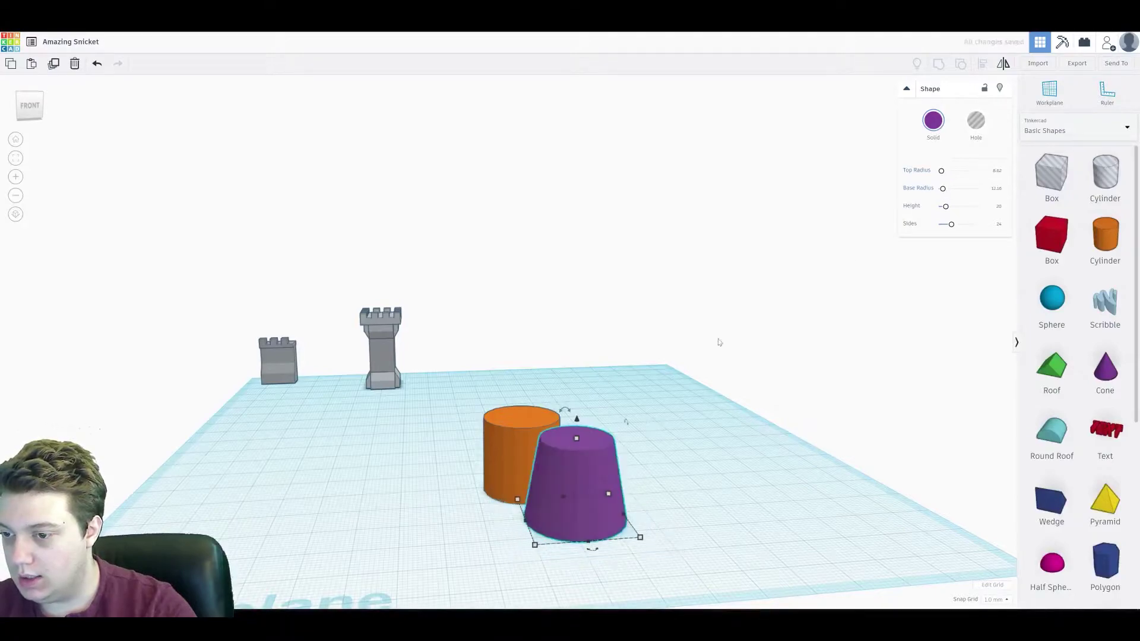
Move the truncated cone onto the orange cylinder and align their centres horizontally.
drag(599, 507, 532, 479)
drag(464, 343, 561, 534)
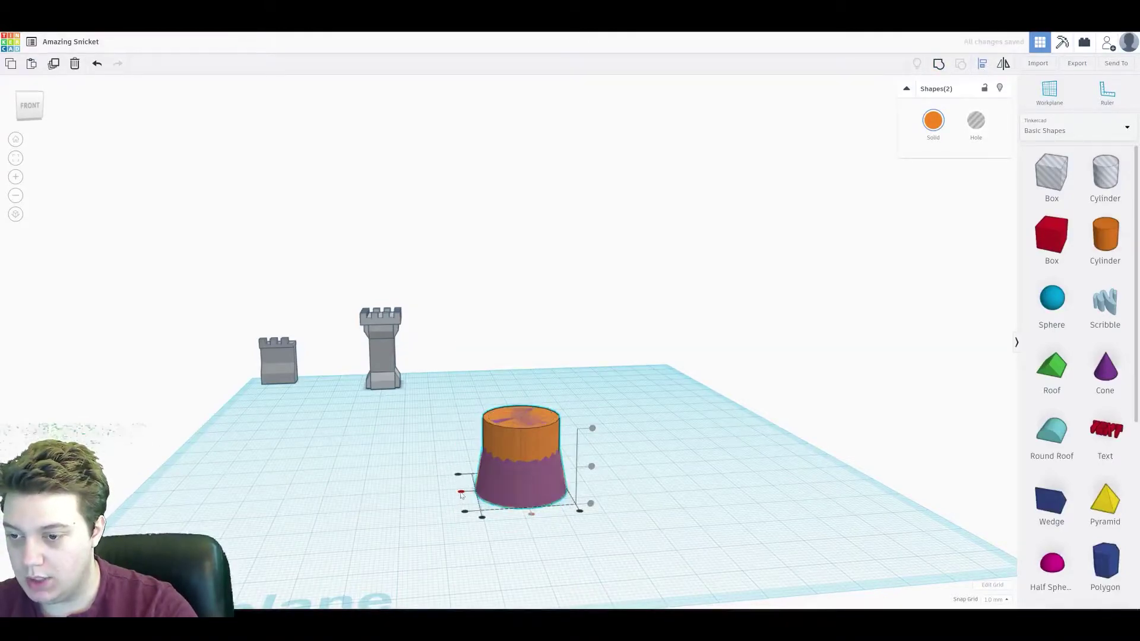
click(370, 484)
Widen the cone's base radius and bring its top radius close to that of the cylinder.
click(556, 494)
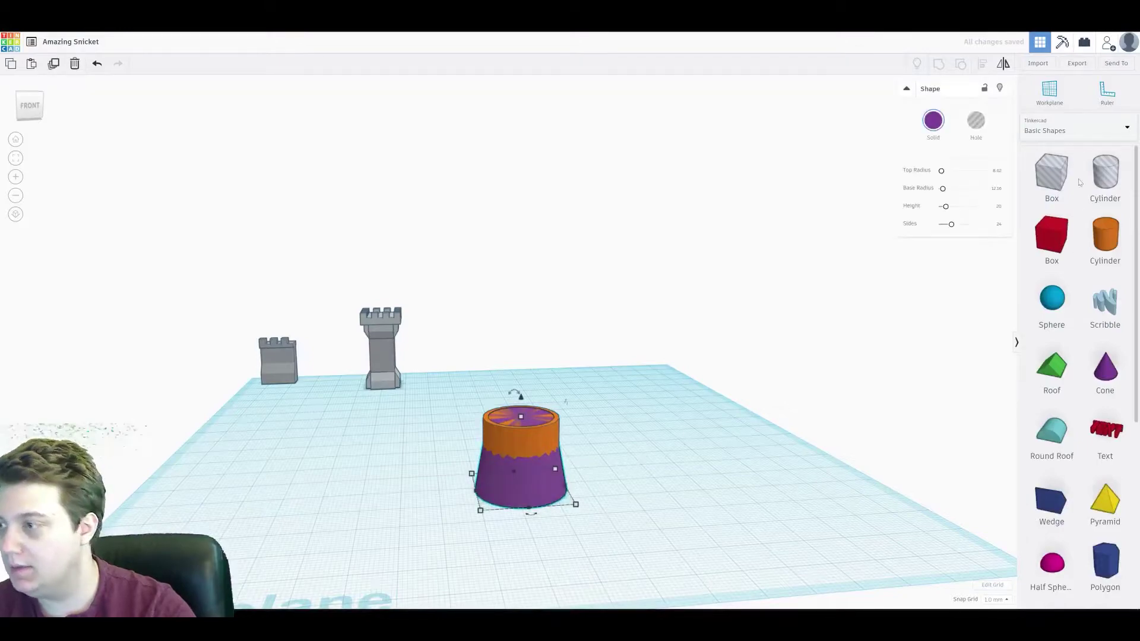
mouse_move(942, 192)
mouse_down()
mouse_move(943, 173)
mouse_move(942, 185)
mouse_up()
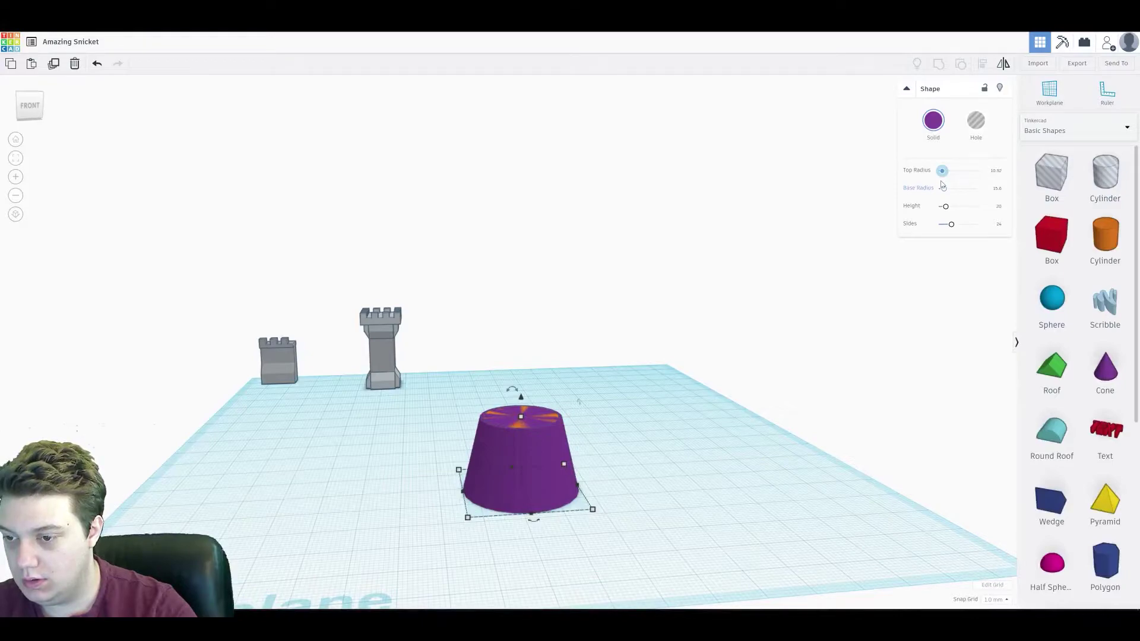
drag(943, 186, 942, 187)
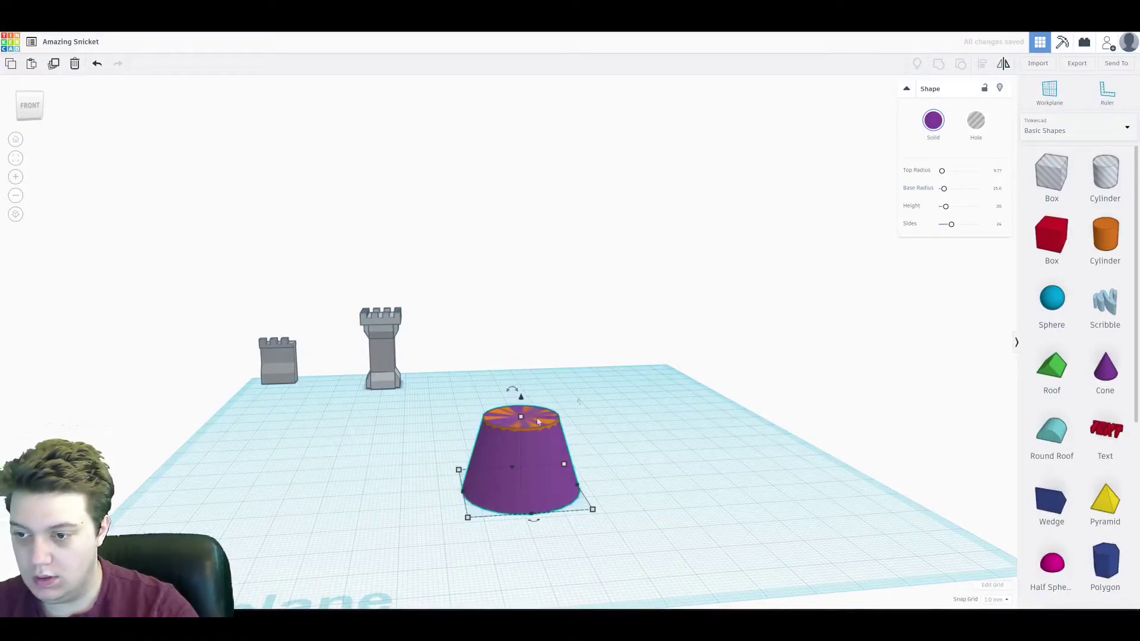
Extend the orange cylinder upwards into a tall tower shaft above the purple cone.
click(563, 429)
click(541, 430)
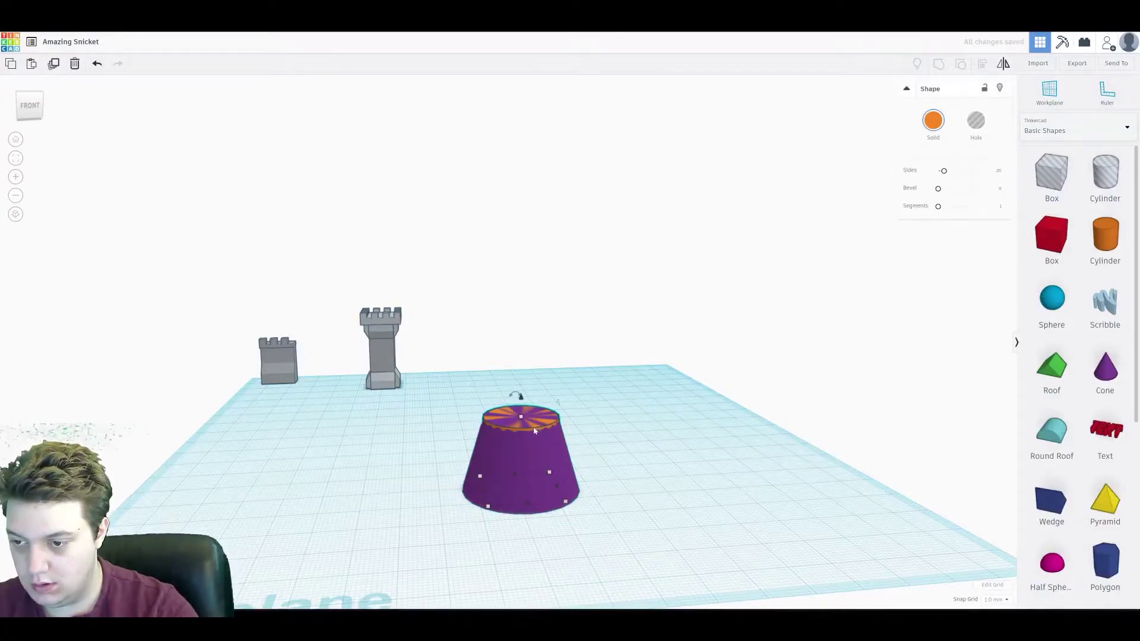
drag(522, 420, 524, 252)
click(588, 380)
Set the purple cone's top radius to 10 to match the shaft.
right_drag(570, 395, 438, 471)
click(437, 470)
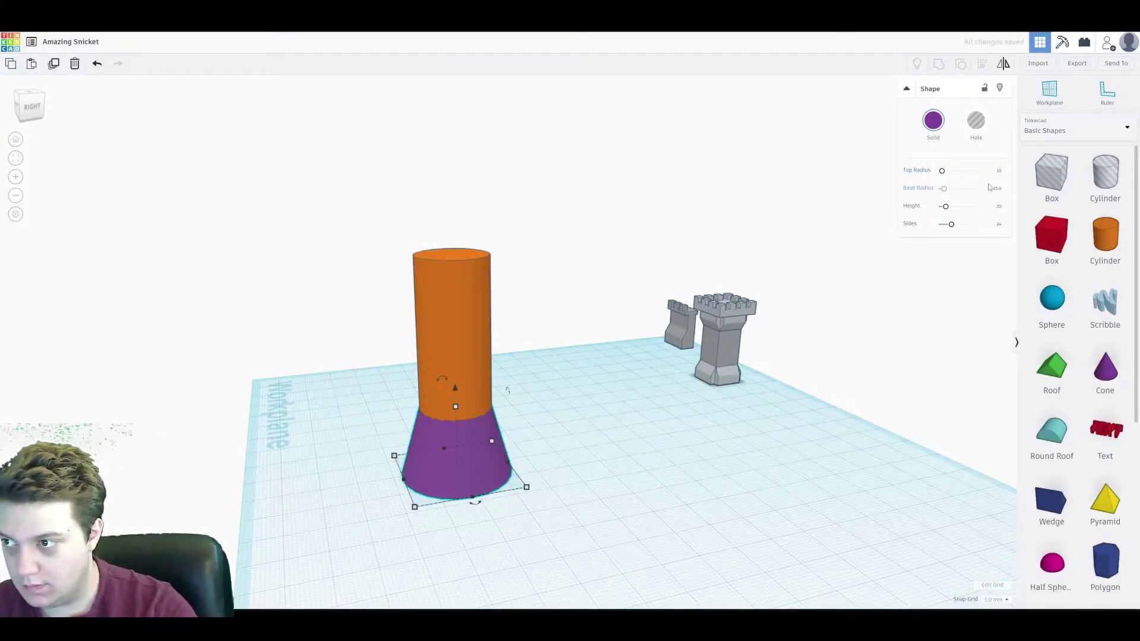
click(532, 451)
Try the maximum number of sides on the orange cylinder, and undo it.
right_drag(483, 389, 631, 432)
click(552, 356)
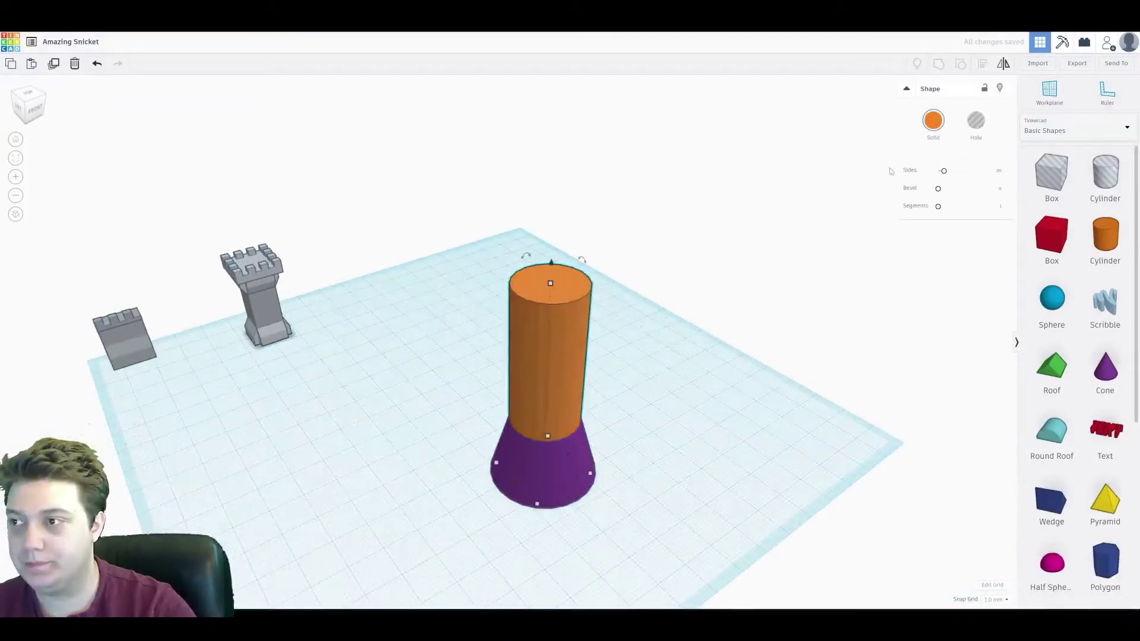
drag(946, 173, 951, 173)
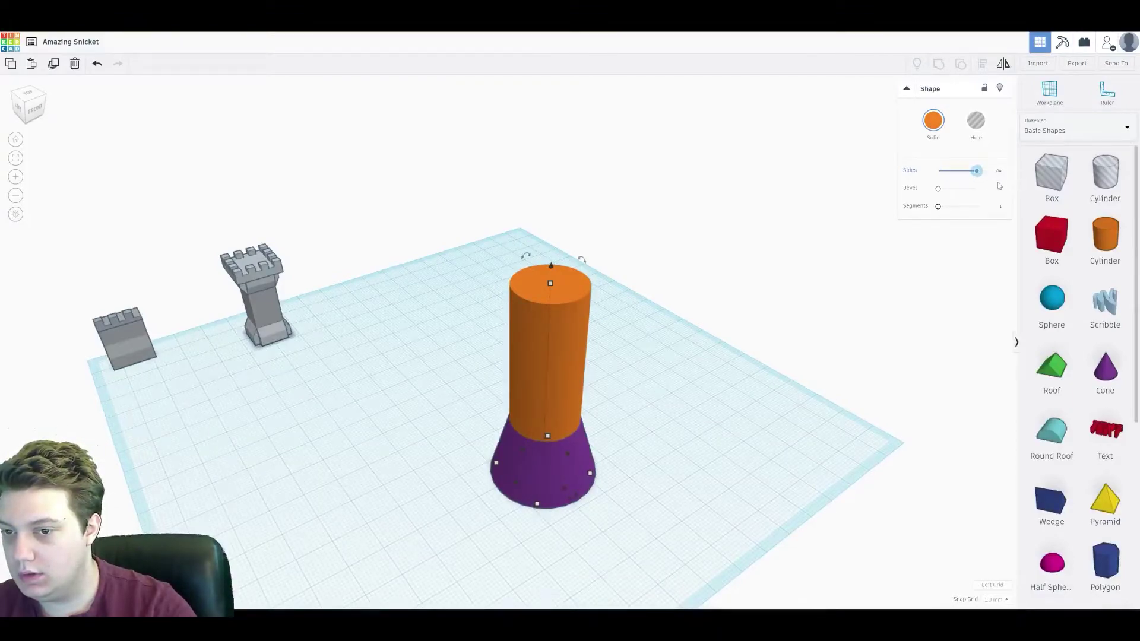
key(ctrl+z)
click(857, 387)
Raise the purple cone about 12 mm up the orange shaft.
right_drag(591, 352, 544, 373)
right_drag(613, 407, 565, 317)
right_drag(621, 366, 556, 432)
click(543, 373)
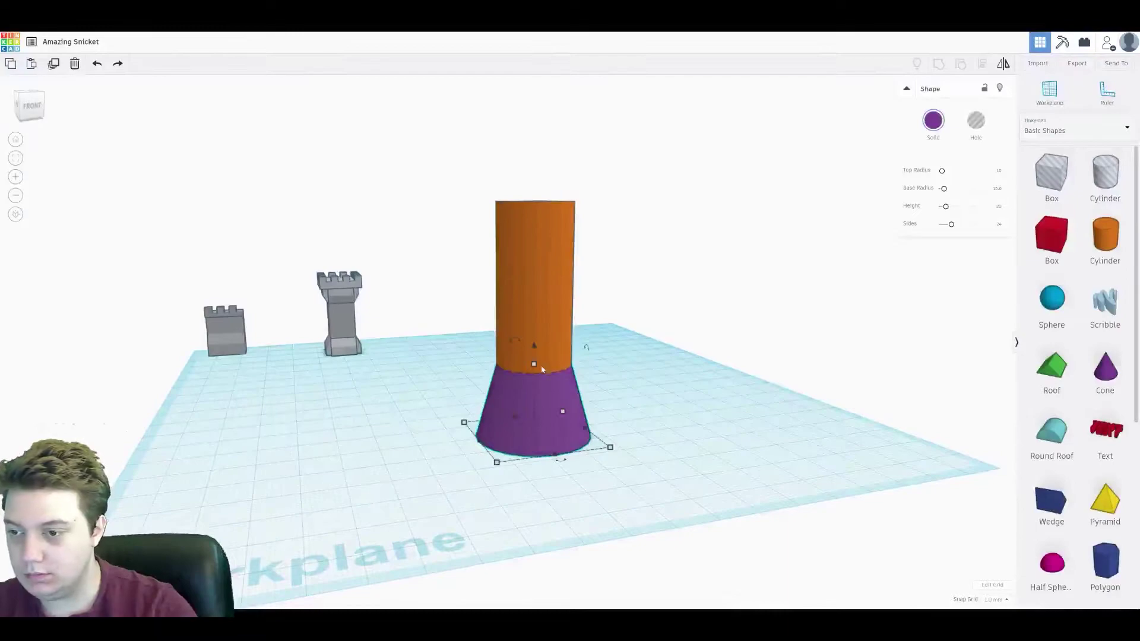
drag(533, 348, 531, 325)
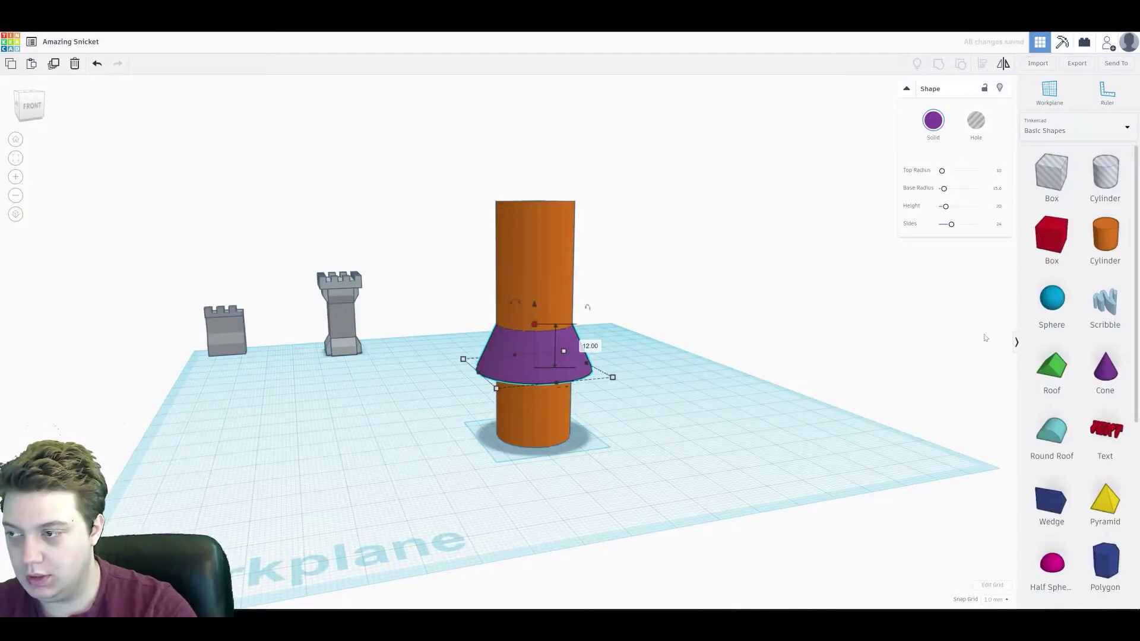
Add an orange cylinder at the foot of the tower and centre-align it with the shaft and cone in both horizontal directions.
drag(1109, 250, 552, 462)
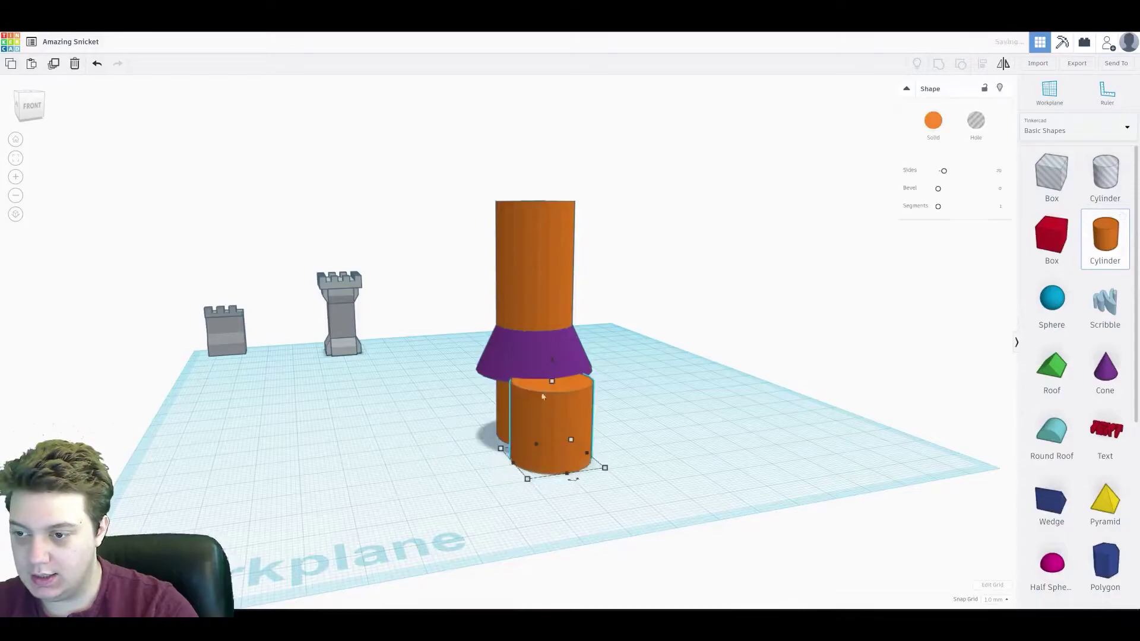
shift+click(539, 245)
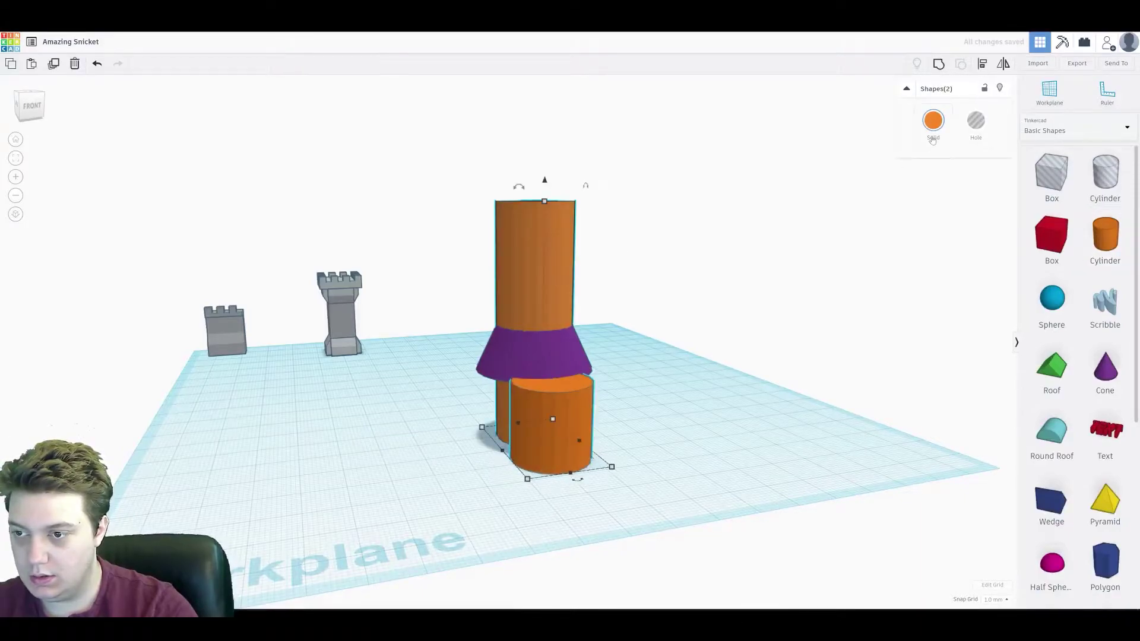
click(984, 64)
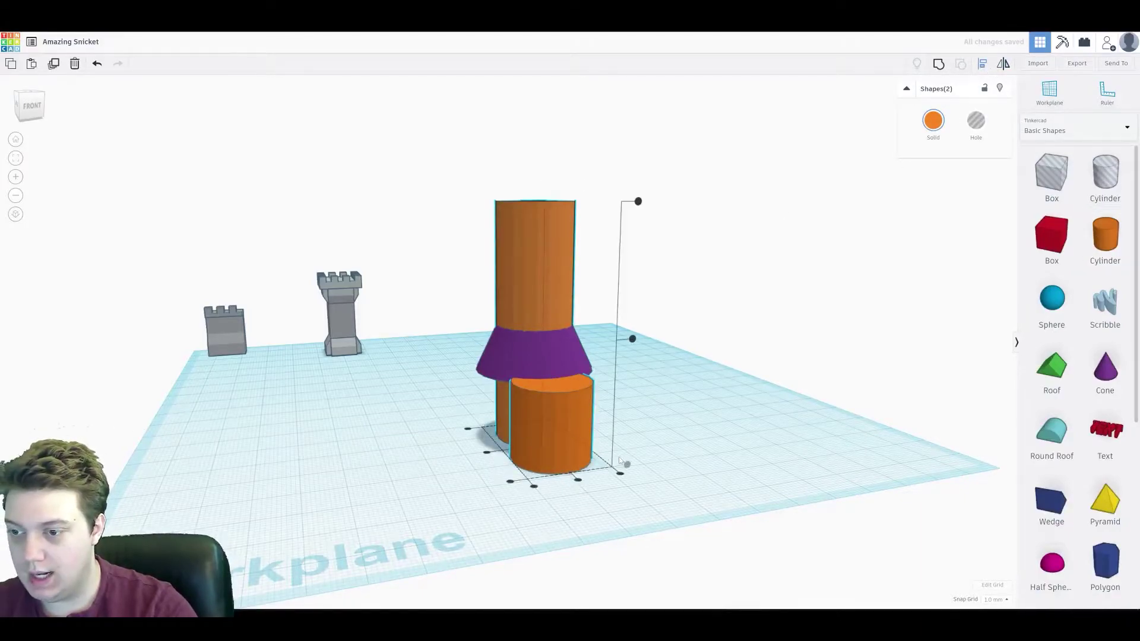
click(490, 453)
click(489, 356)
drag(446, 211, 646, 505)
click(981, 64)
click(566, 465)
click(464, 444)
click(419, 444)
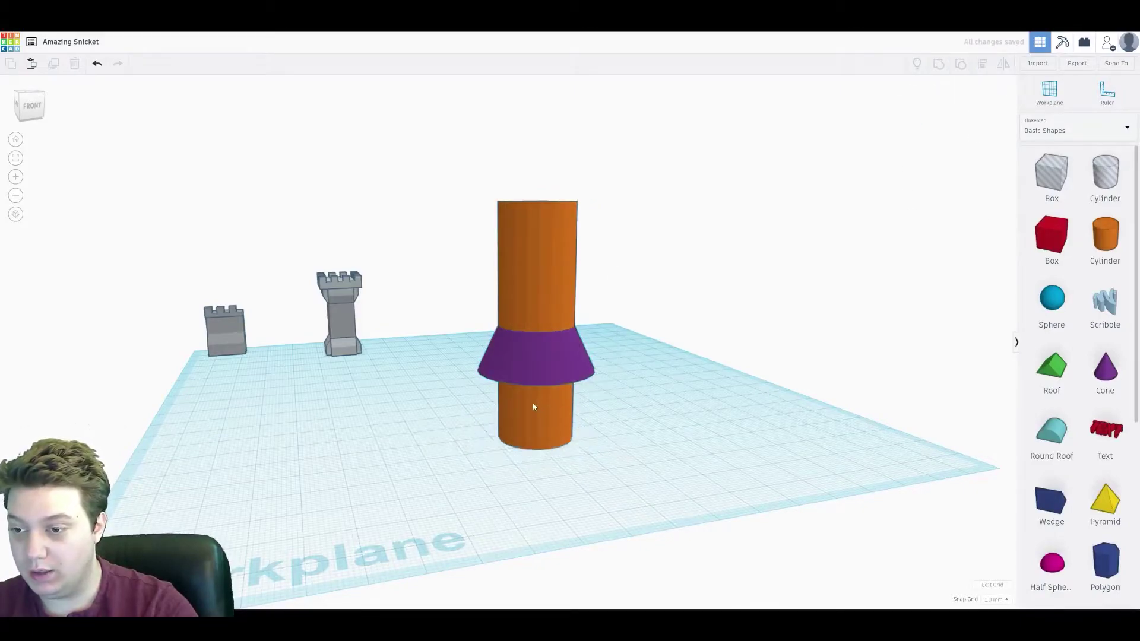
Widen the base cylinder evenly to 30 mm by 30 mm to match the purple cone's bottom edge.
click(565, 409)
alt+shift+drag(513, 455, 499, 465)
right_drag(635, 341, 539, 350)
click(538, 352)
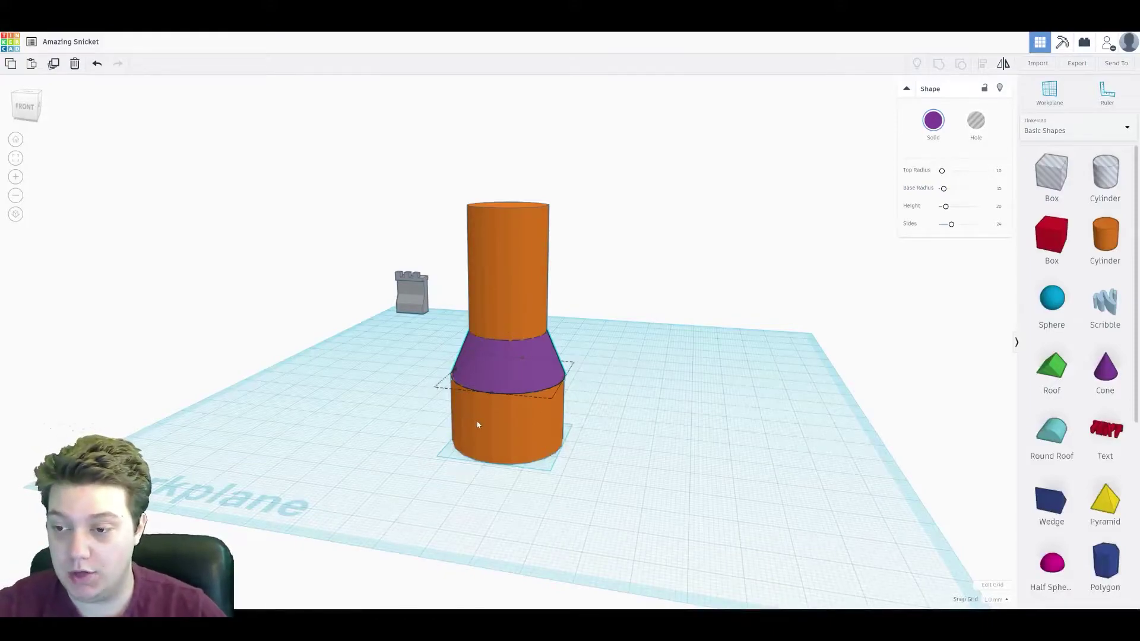
click(506, 456)
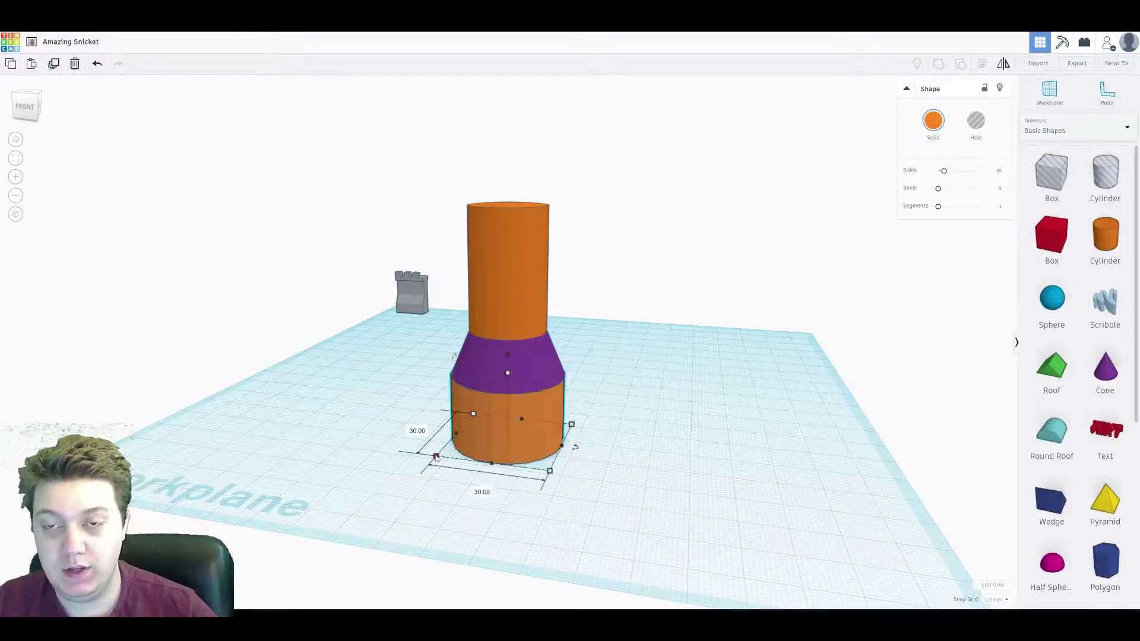
click(538, 365)
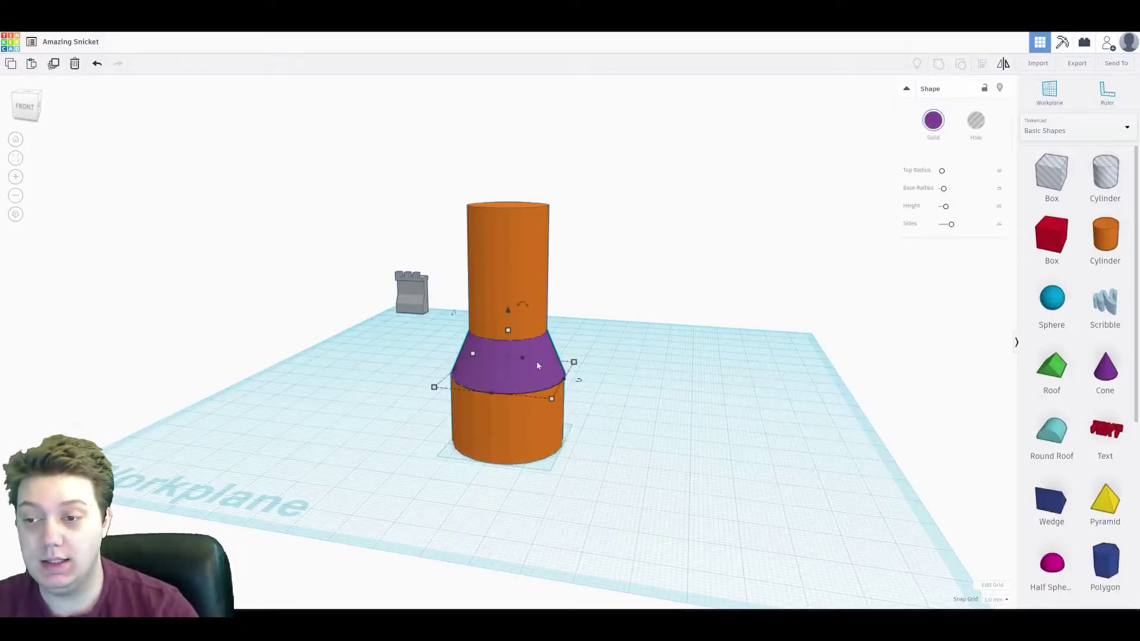
Centre-align the widened base cylinder, the cone and the shaft in both horizontal directions.
right_drag(468, 181, 648, 184)
drag(652, 184, 461, 478)
click(981, 65)
click(571, 467)
click(473, 449)
click(382, 486)
right_drag(382, 485, 467, 459)
Shorten the base cylinder and lower the purple cone until it rests on it.
click(536, 393)
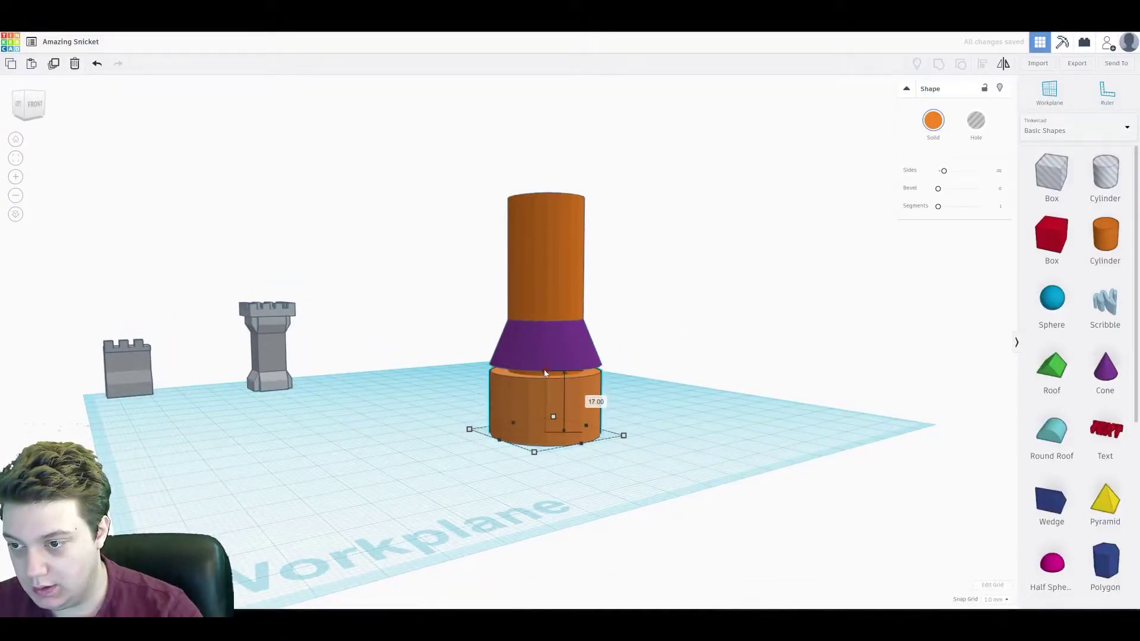
right_drag(742, 394, 658, 323)
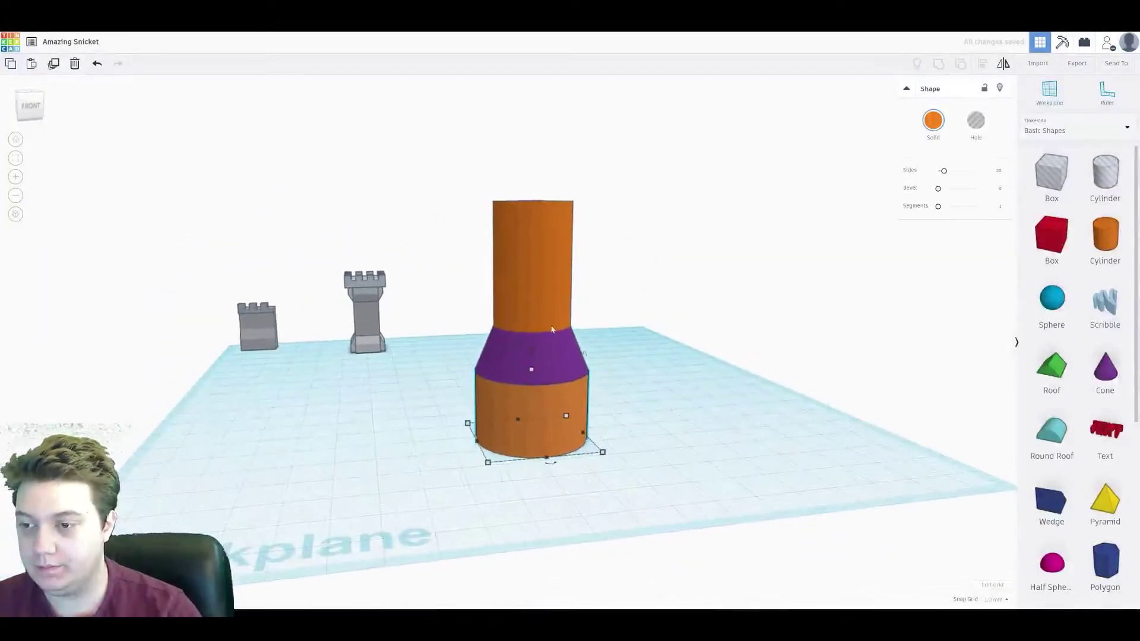
drag(529, 376, 530, 387)
click(556, 353)
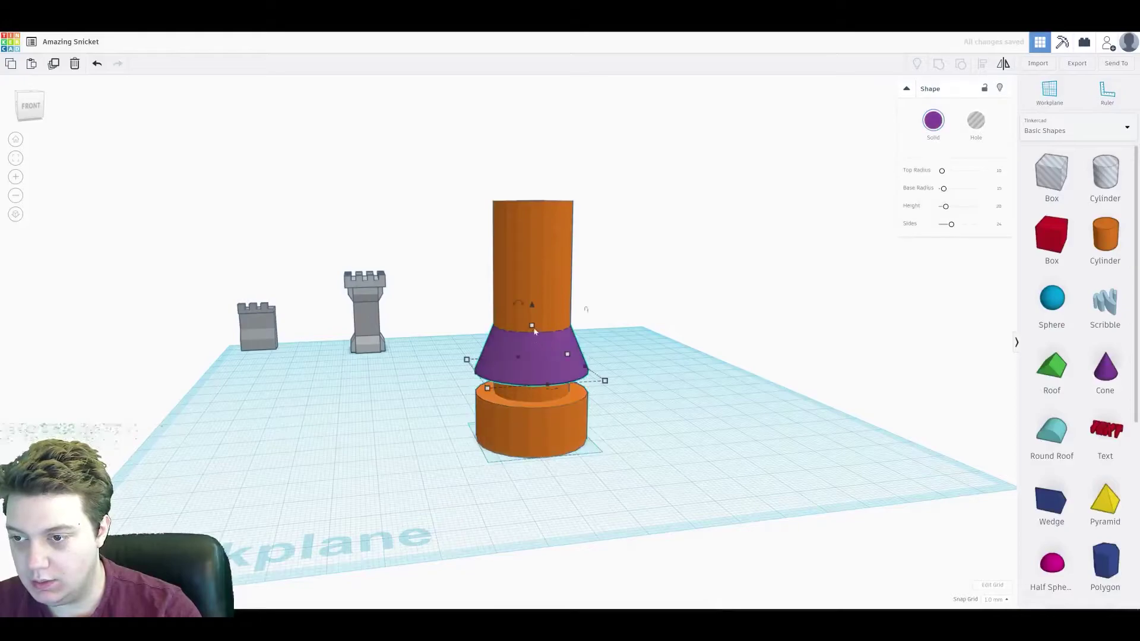
drag(532, 307, 527, 328)
right_drag(646, 305, 575, 338)
Stretch the central orange shaft upwards to make the tower taller.
click(551, 208)
drag(551, 206, 550, 168)
click(667, 313)
right_drag(667, 313, 662, 379)
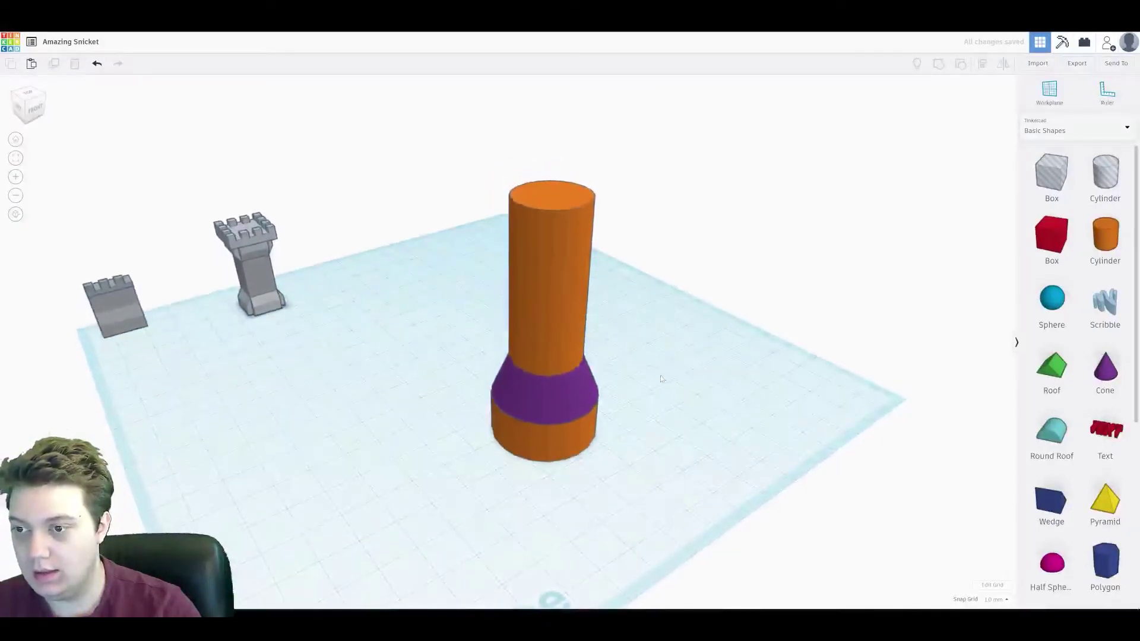
Place an upside-down copy of the base cylinder and purple cone at the top of the shaft.
click(592, 406)
shift+click(582, 446)
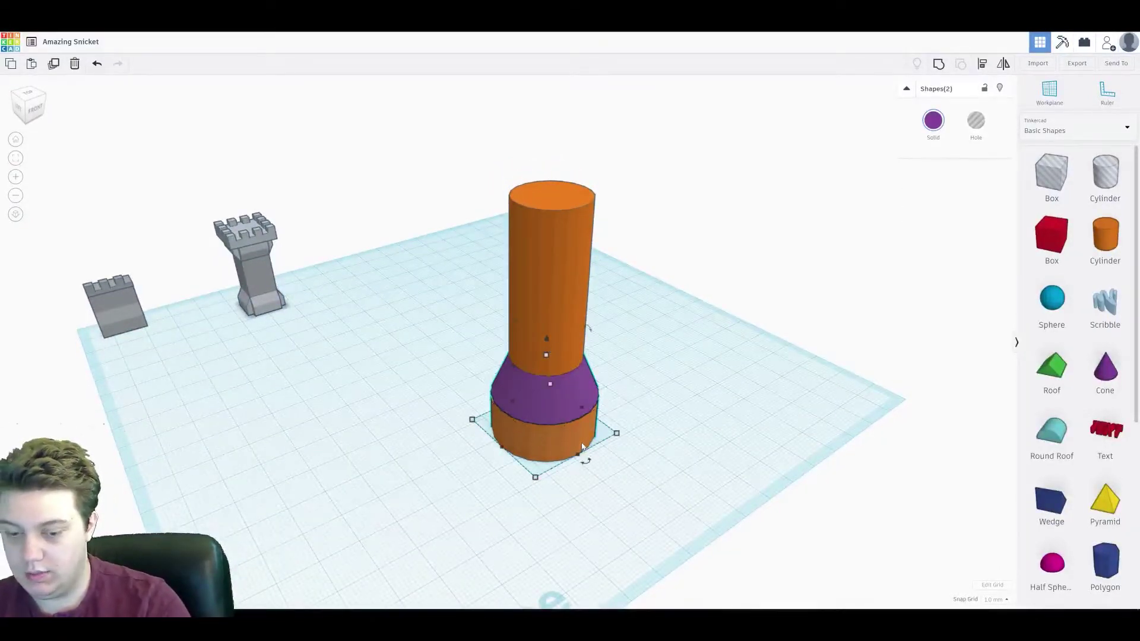
drag(582, 446, 633, 381)
drag(587, 322, 667, 272)
drag(618, 194, 574, 208)
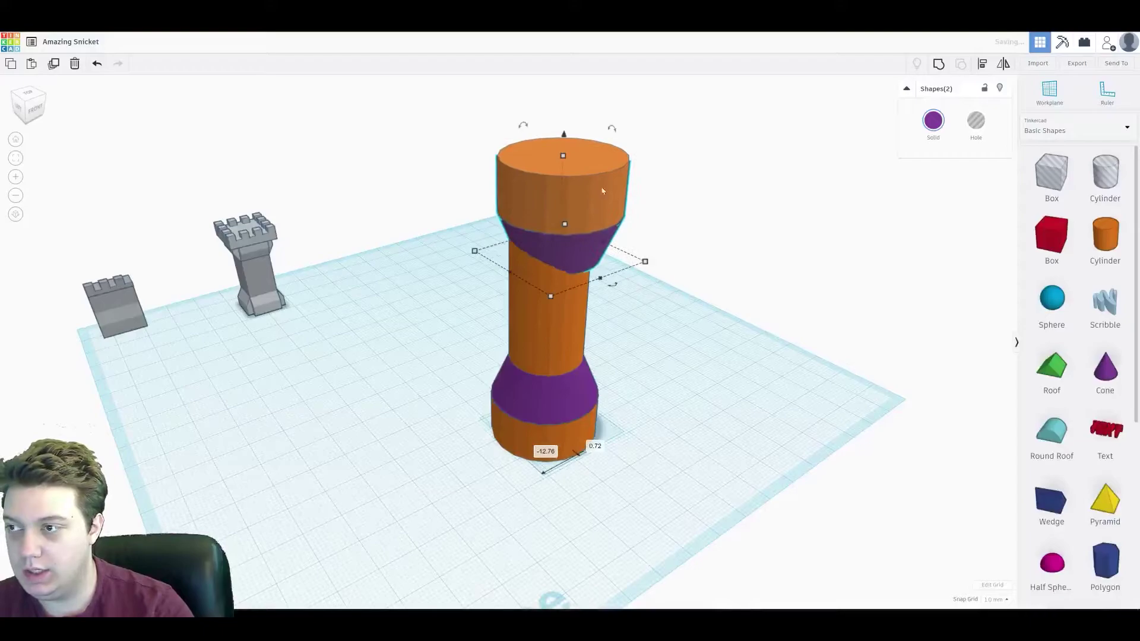
Centre-align all five tower shapes in both horizontal directions.
drag(466, 122, 702, 545)
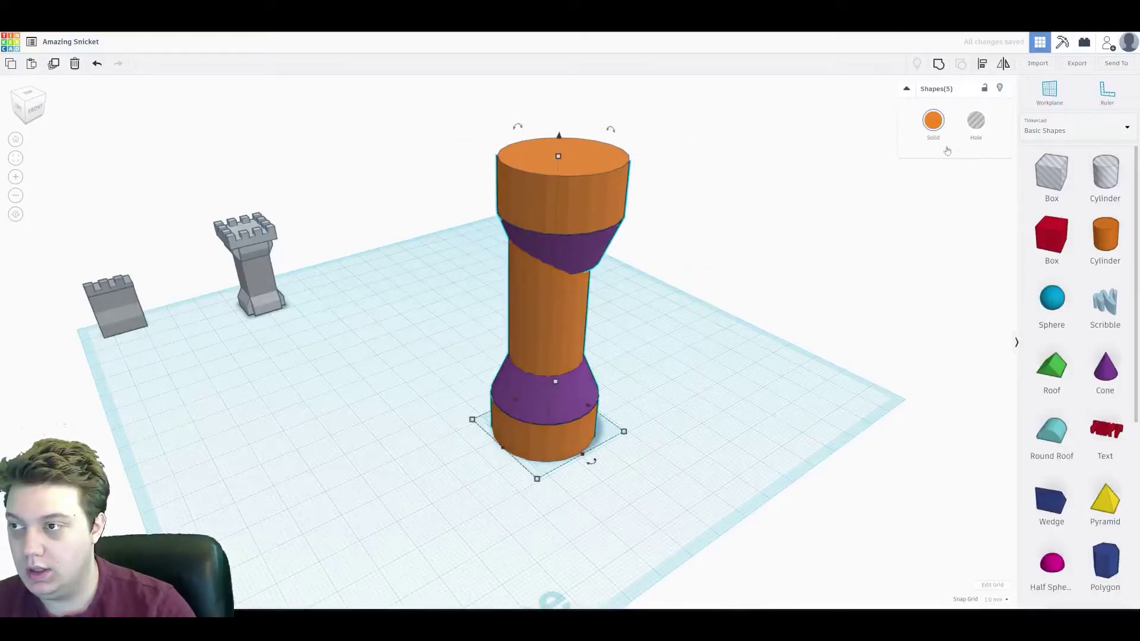
click(593, 463)
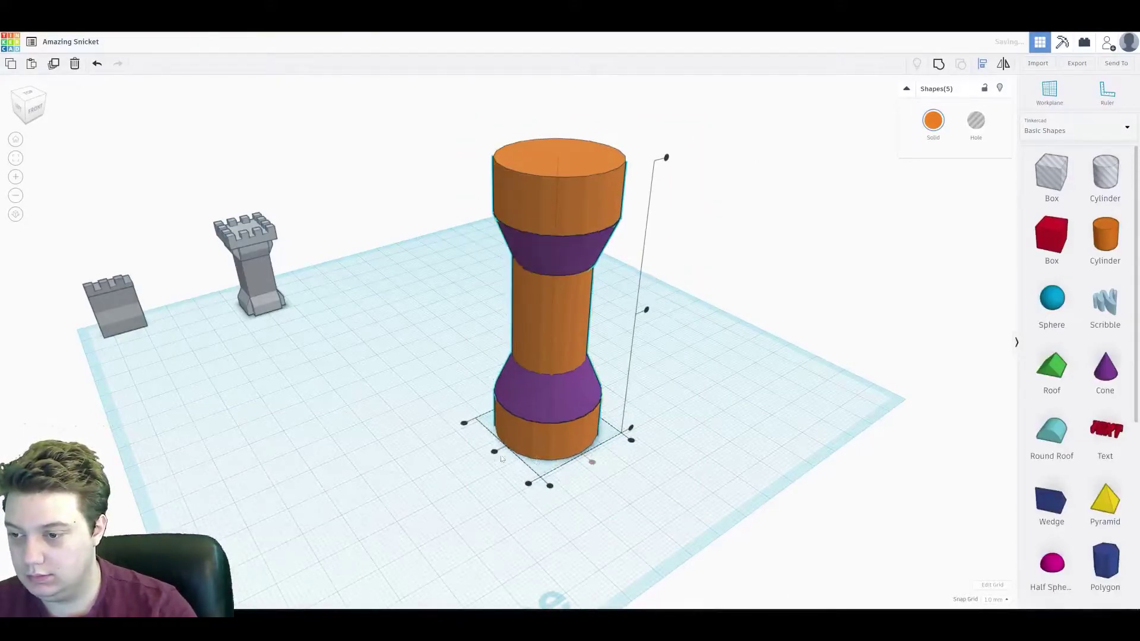
click(410, 359)
Reduce the height of the top orange cylinder to form a thin disc.
right_drag(410, 359, 548, 292)
click(549, 292)
drag(543, 259, 541, 289)
Set the top disc's length and width to 40 mm and centre-align it with the rest of the tower.
right_drag(542, 291, 578, 332)
drag(585, 349, 596, 349)
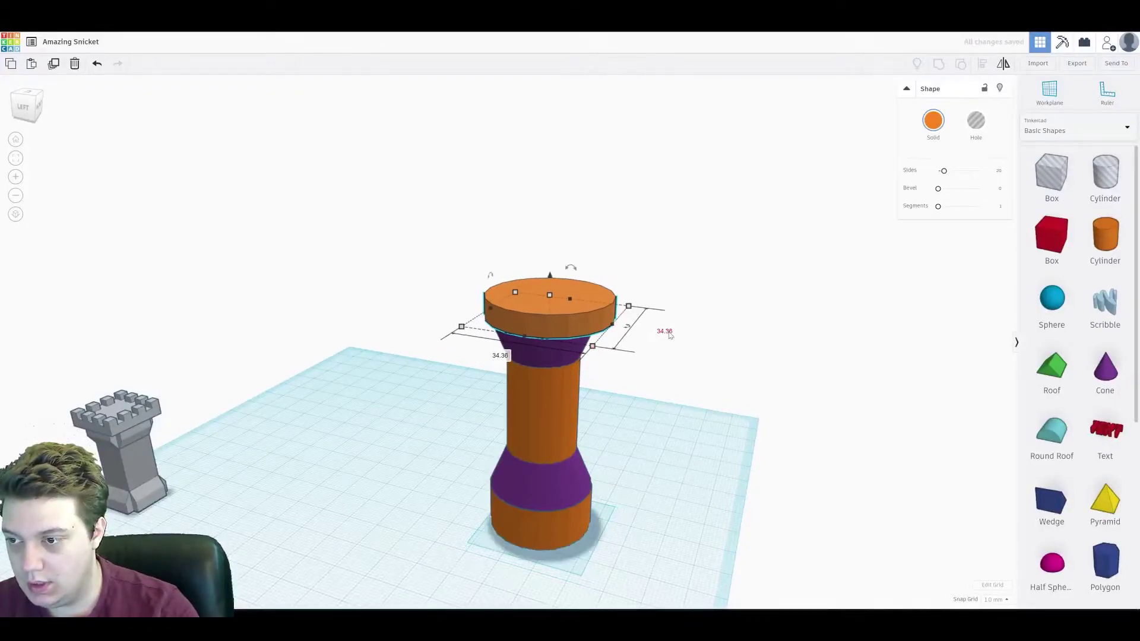
text(40)
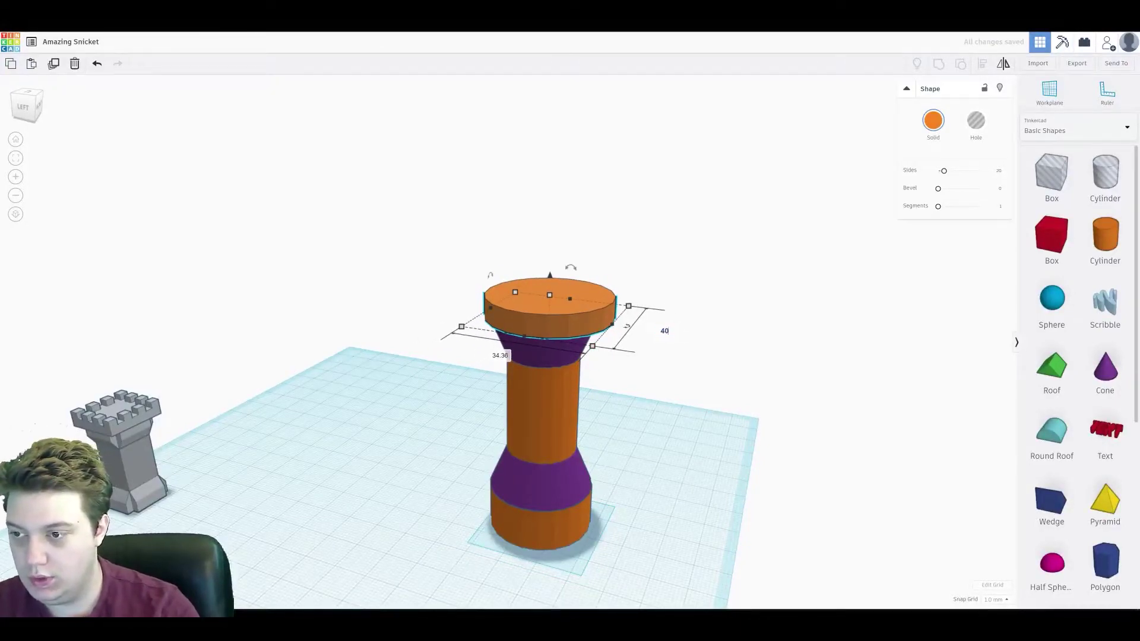
key(shift+Return)
click(751, 368)
drag(419, 212, 659, 570)
click(982, 64)
click(518, 583)
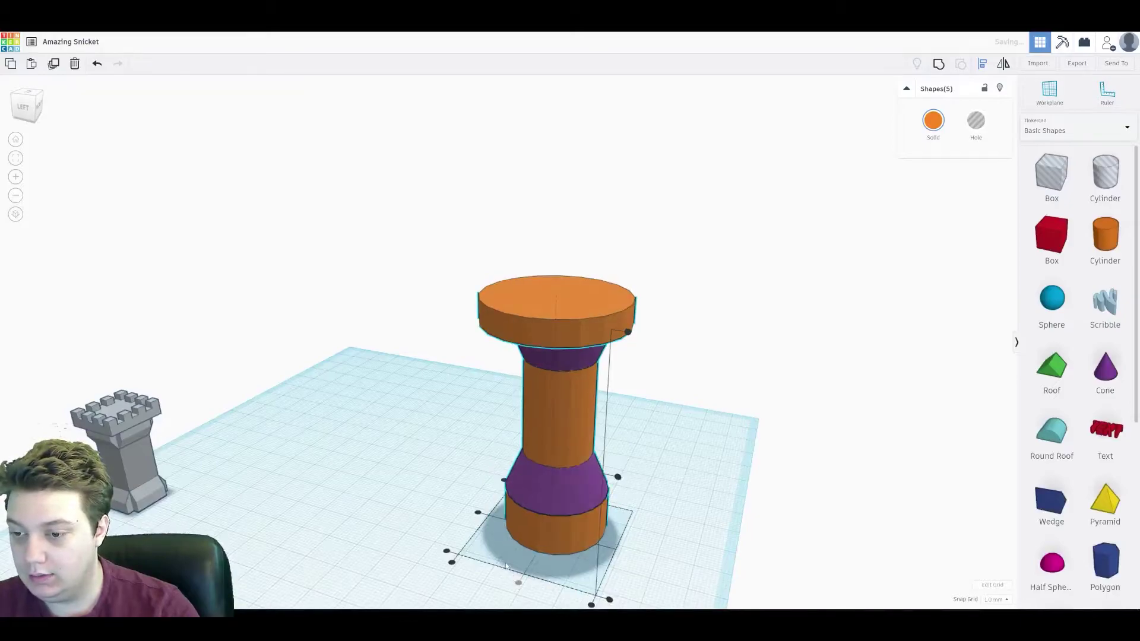
click(436, 476)
Set the top disc's length and width to 35 mm and centre it on the tower again.
right_drag(436, 475, 481, 250)
click(481, 250)
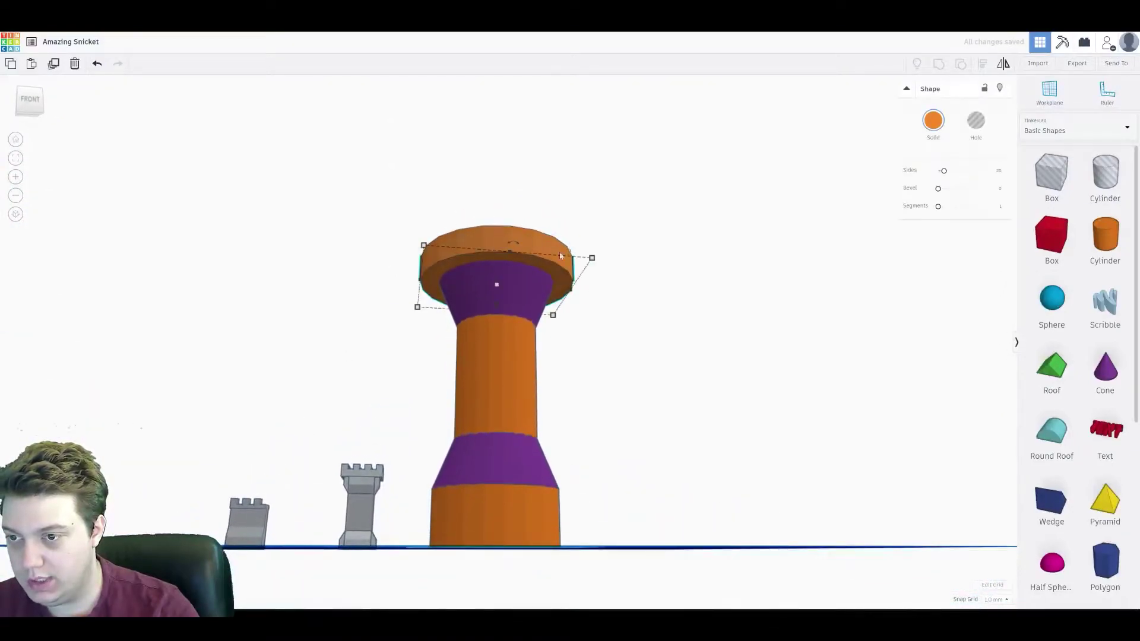
right_drag(617, 250, 568, 293)
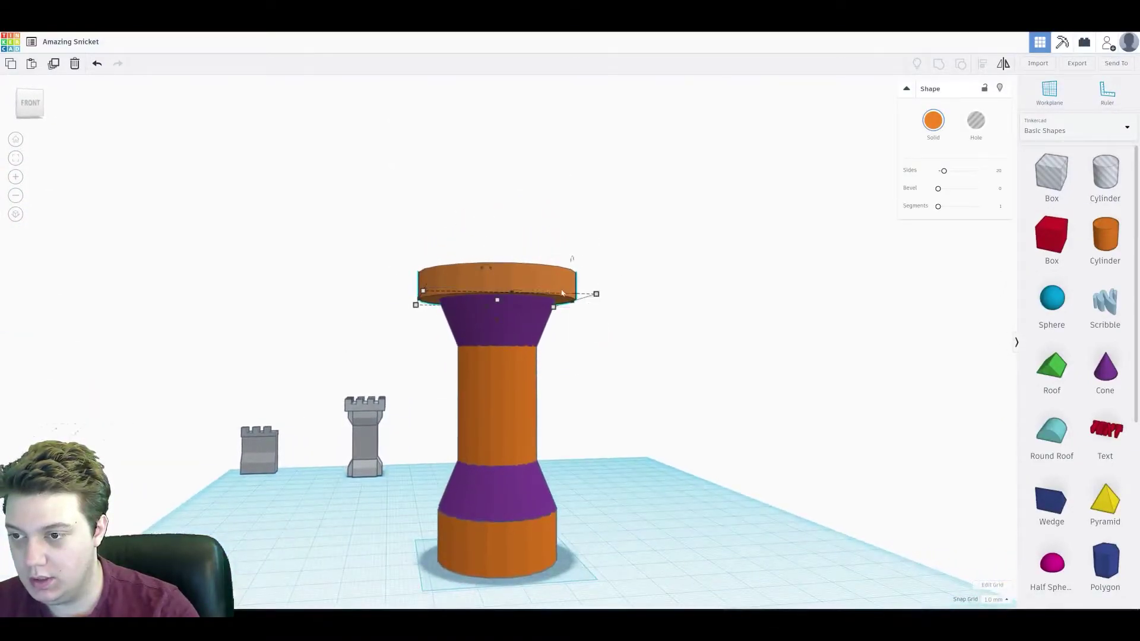
click(525, 282)
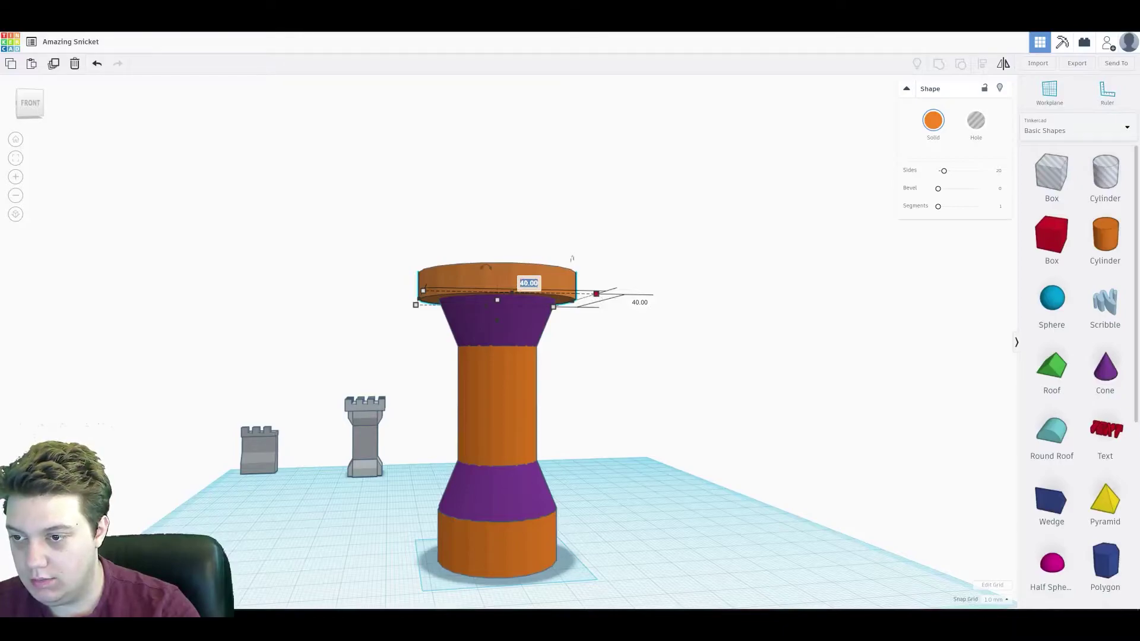
text(35)
key(Return)
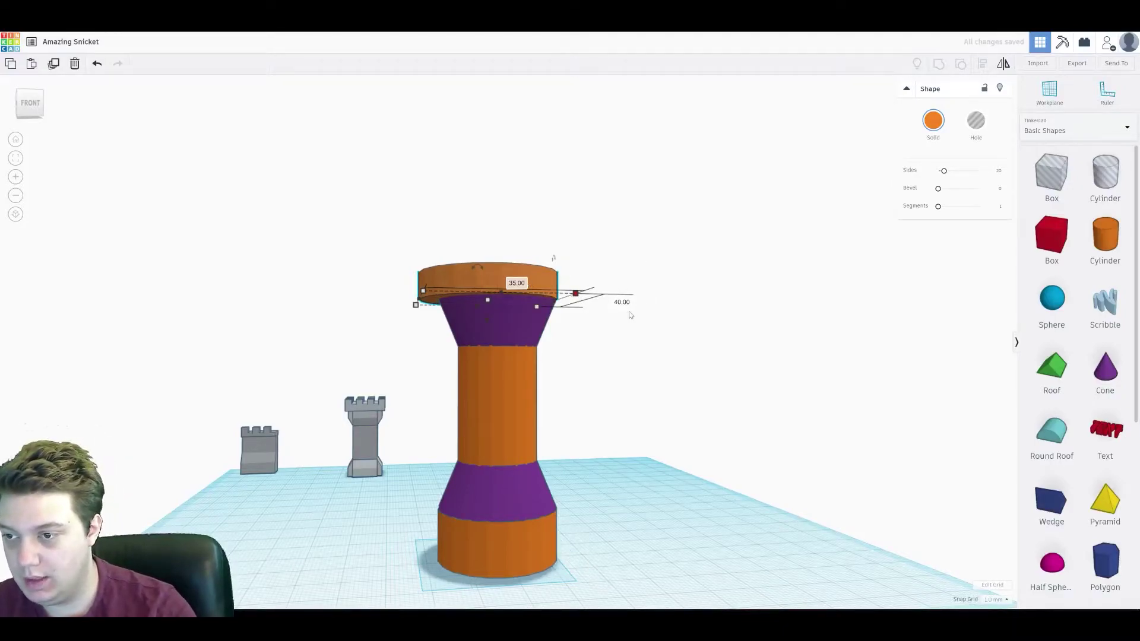
key(Return)
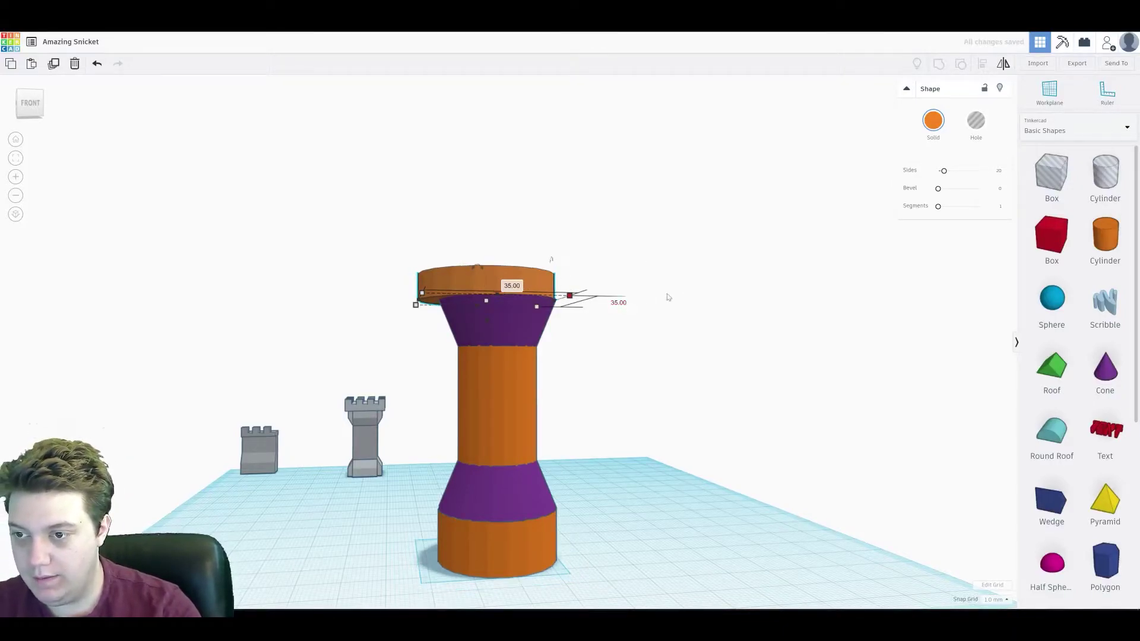
drag(689, 225, 419, 572)
right_drag(418, 572, 287, 288)
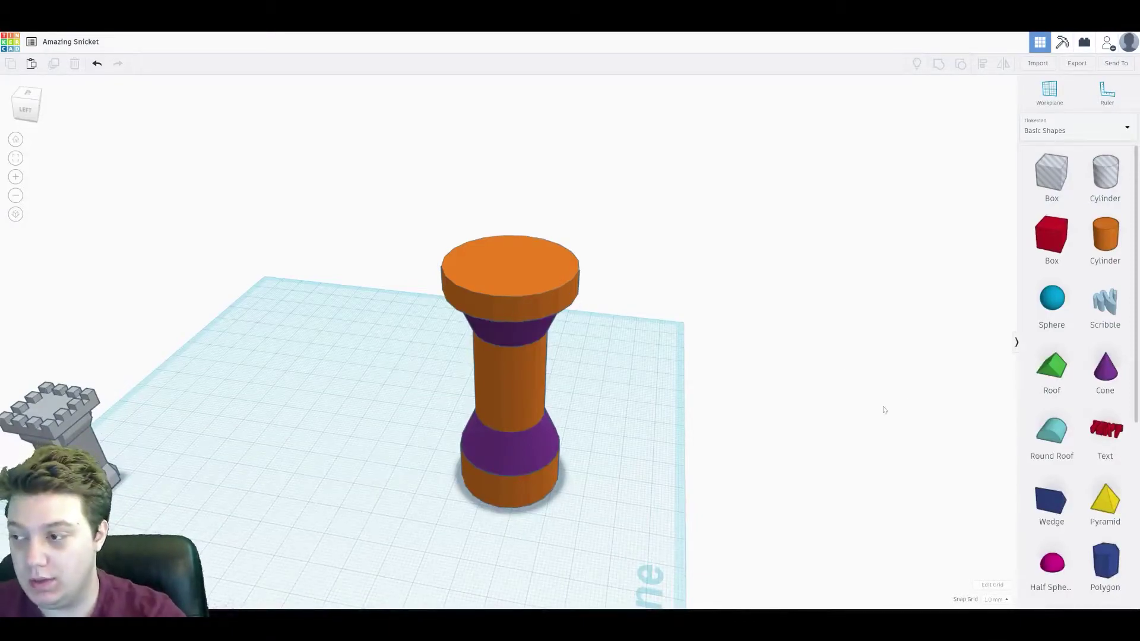
Add a tube in front of the tower and set its length and width to 35 mm.
scroll(1051, 427, down, 5)
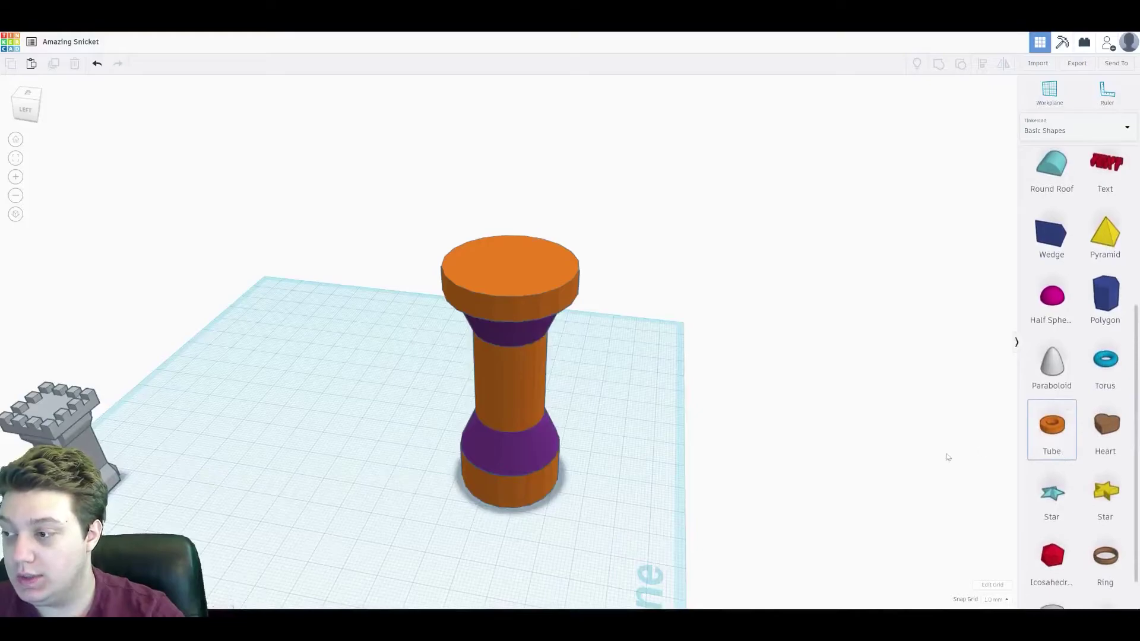
click(507, 526)
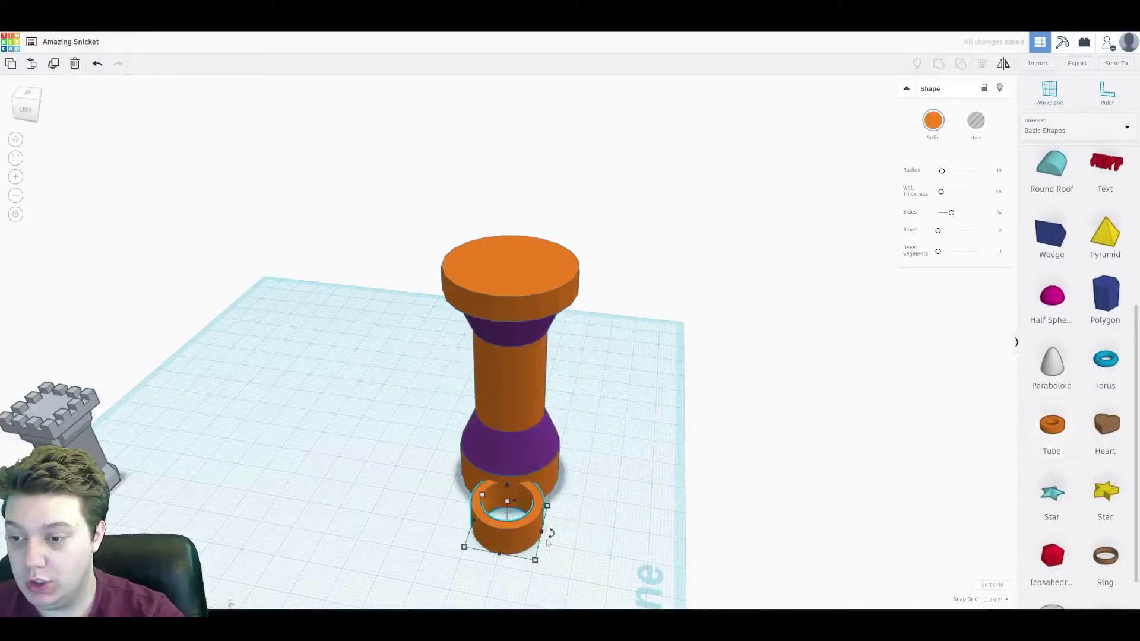
click(579, 548)
click(523, 544)
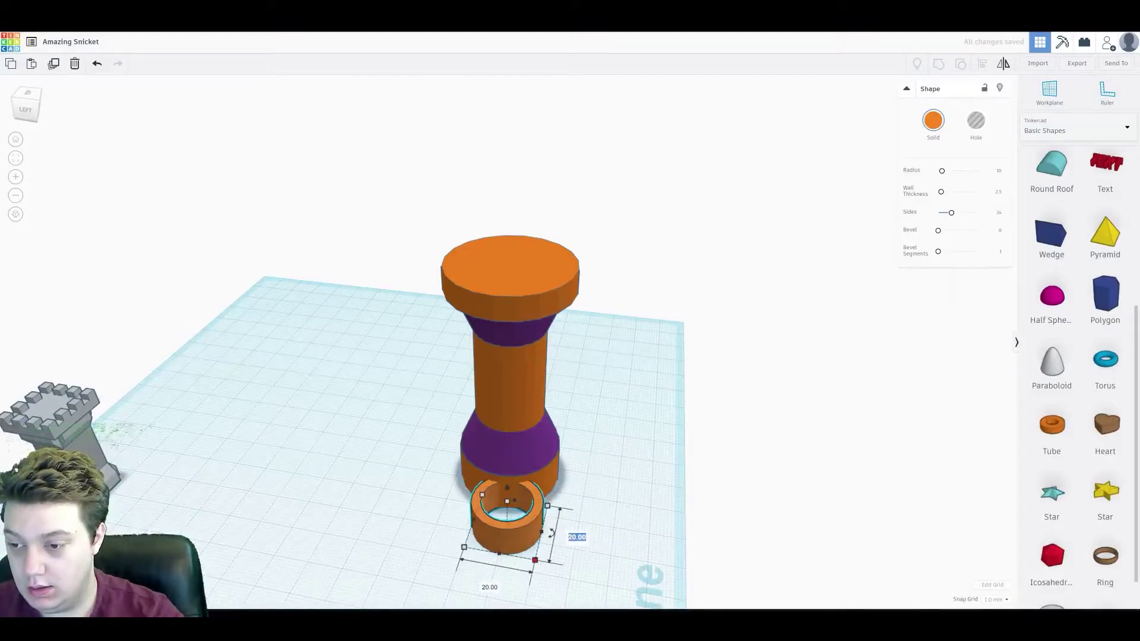
text(35)
key(Return)
scroll(510, 380, down, 2)
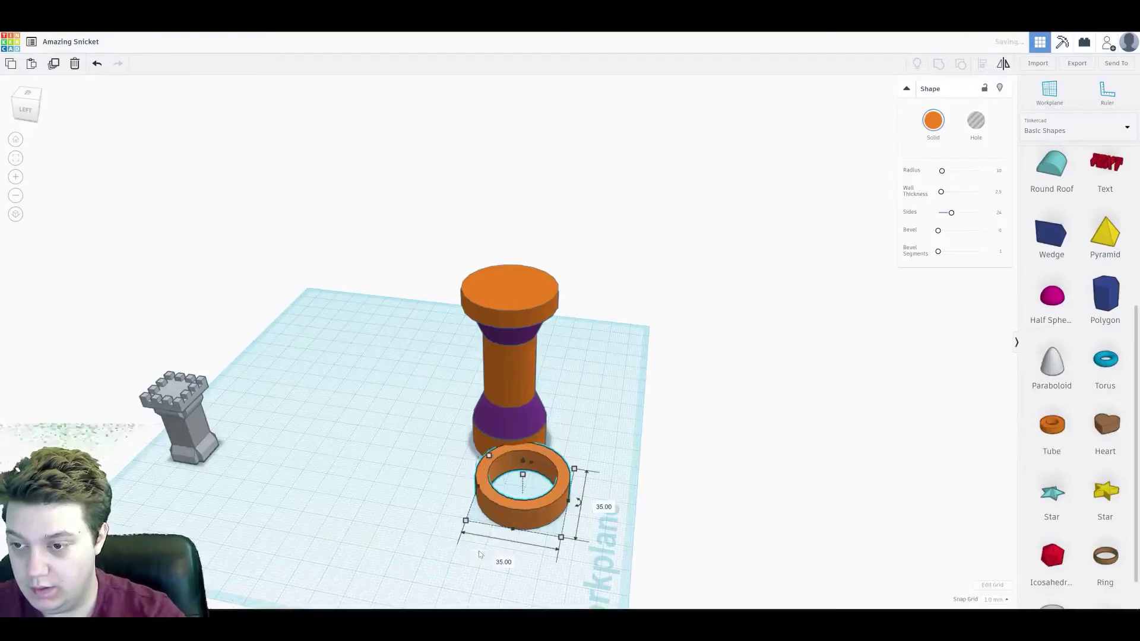
Move the tube to the foot of the tower and centre-align it with all tower parts in both horizontal directions.
drag(536, 508, 523, 486)
drag(419, 227, 669, 610)
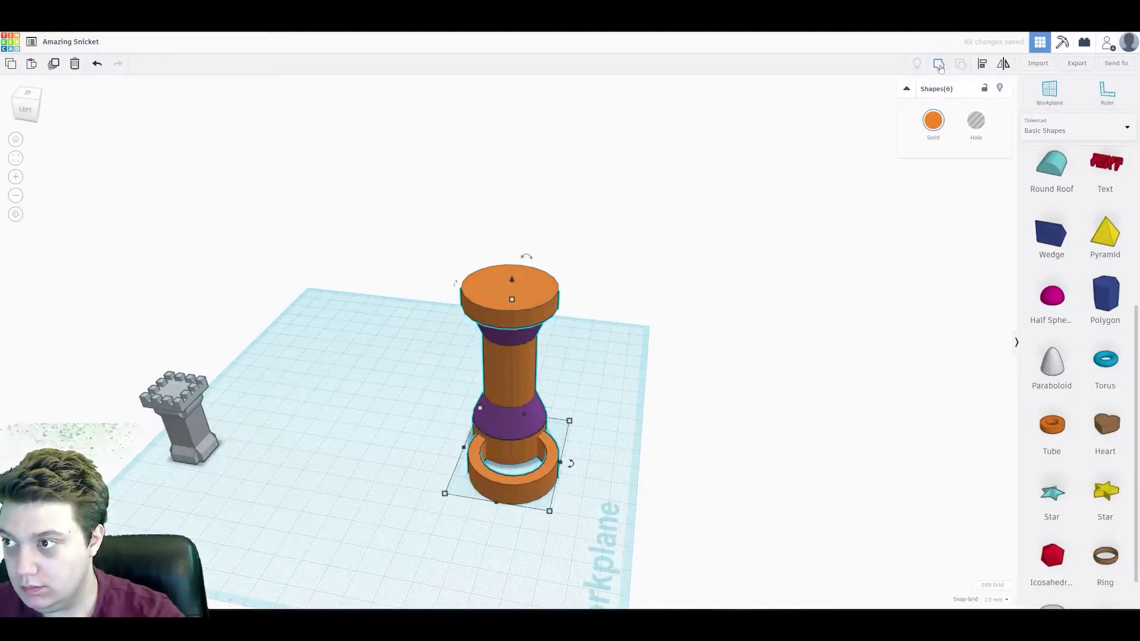
click(982, 64)
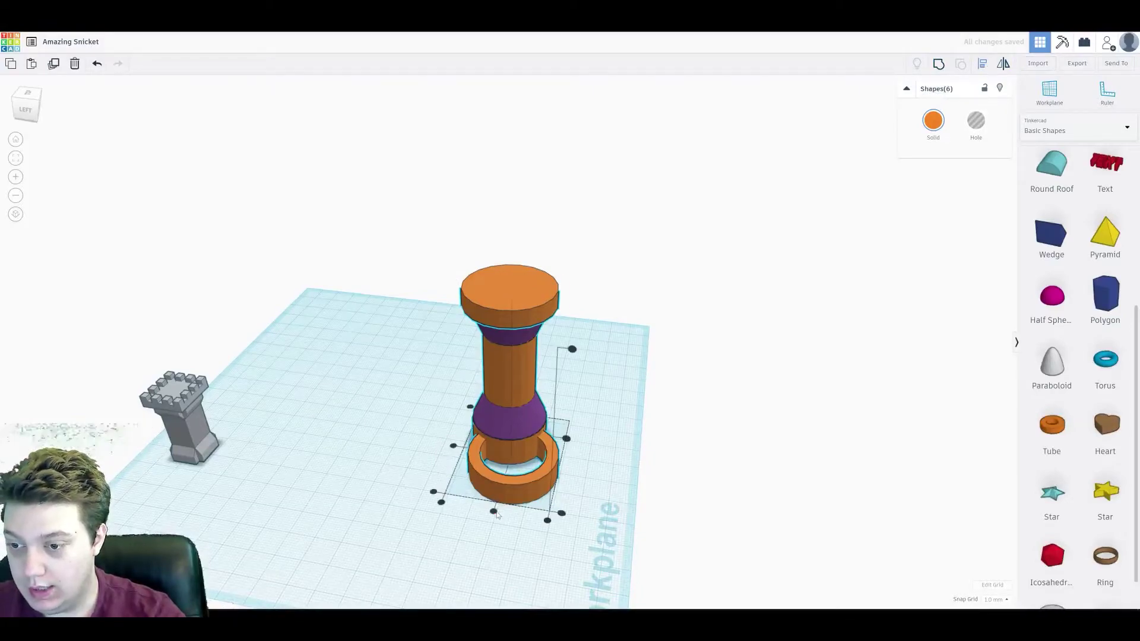
click(495, 512)
click(458, 448)
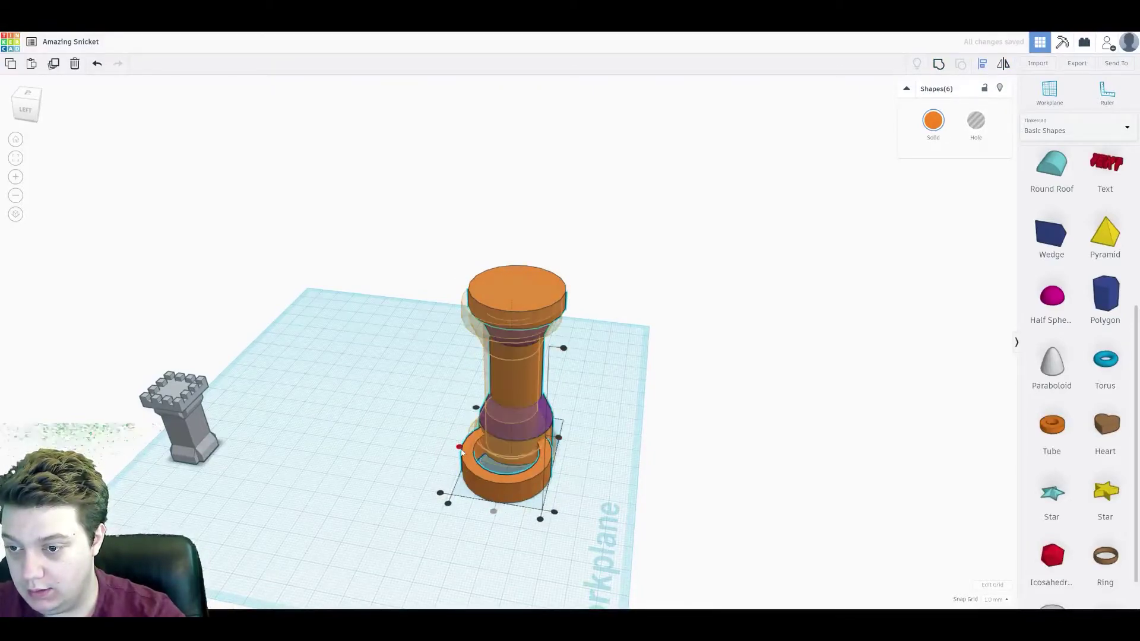
Raise the tube 72 mm to the top of the tower as a rim around the disc.
click(542, 476)
click(537, 455)
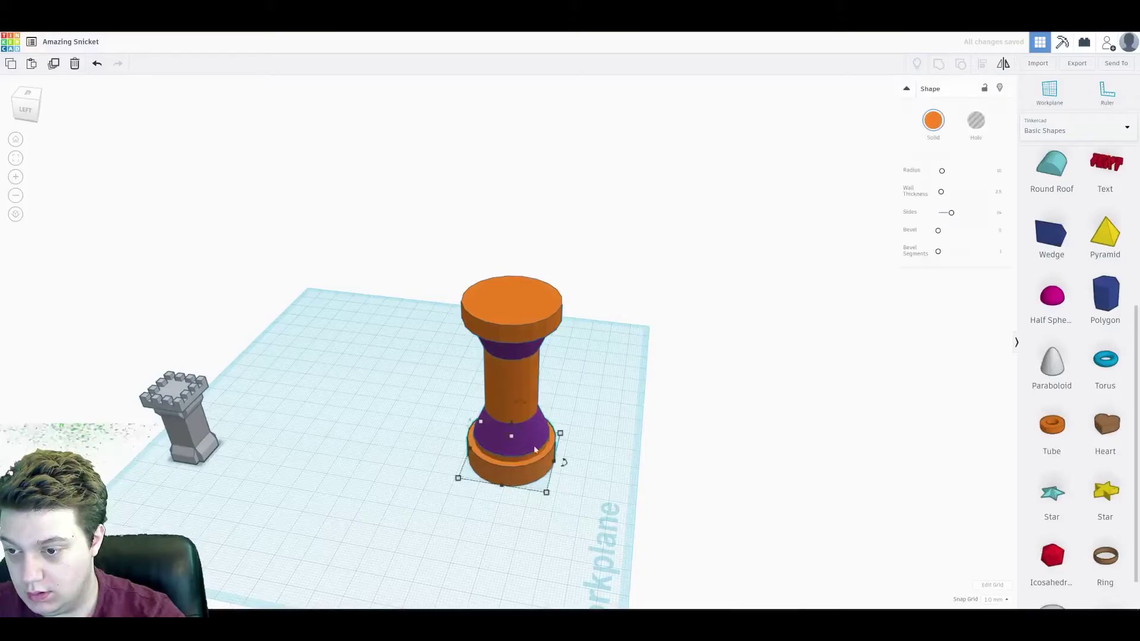
drag(511, 427, 498, 261)
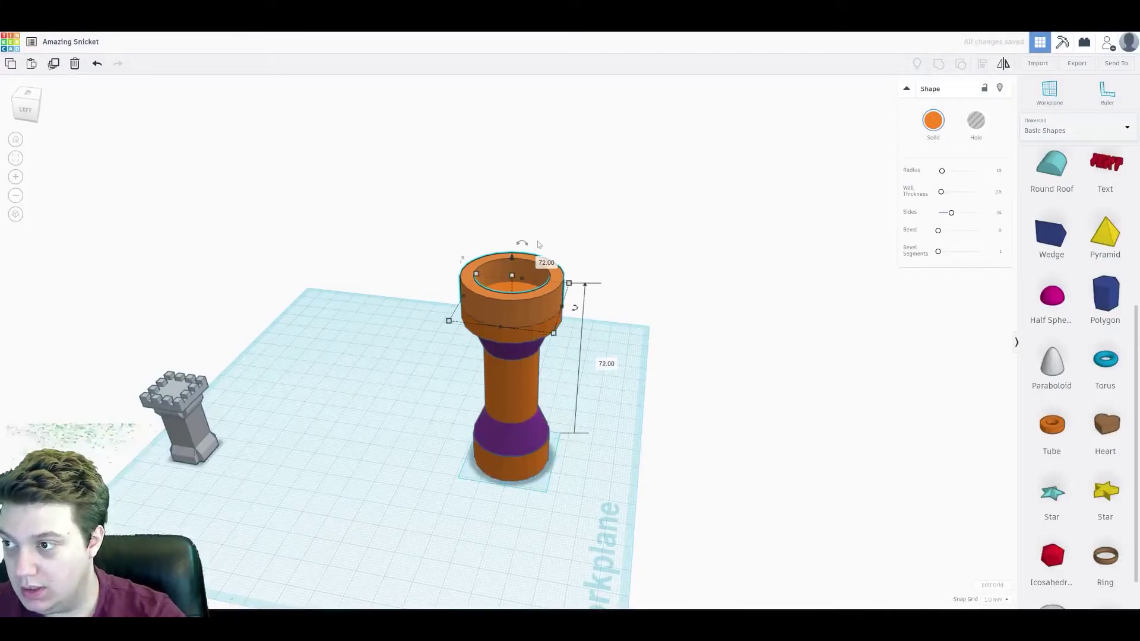
scroll(539, 244, up, 8)
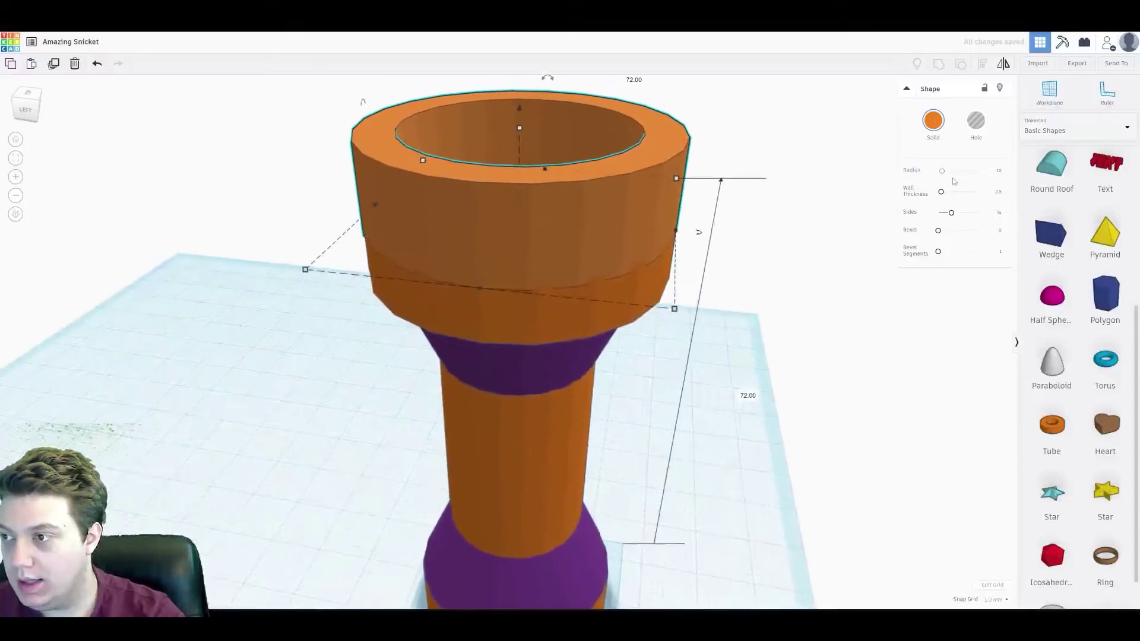
drag(944, 174, 940, 172)
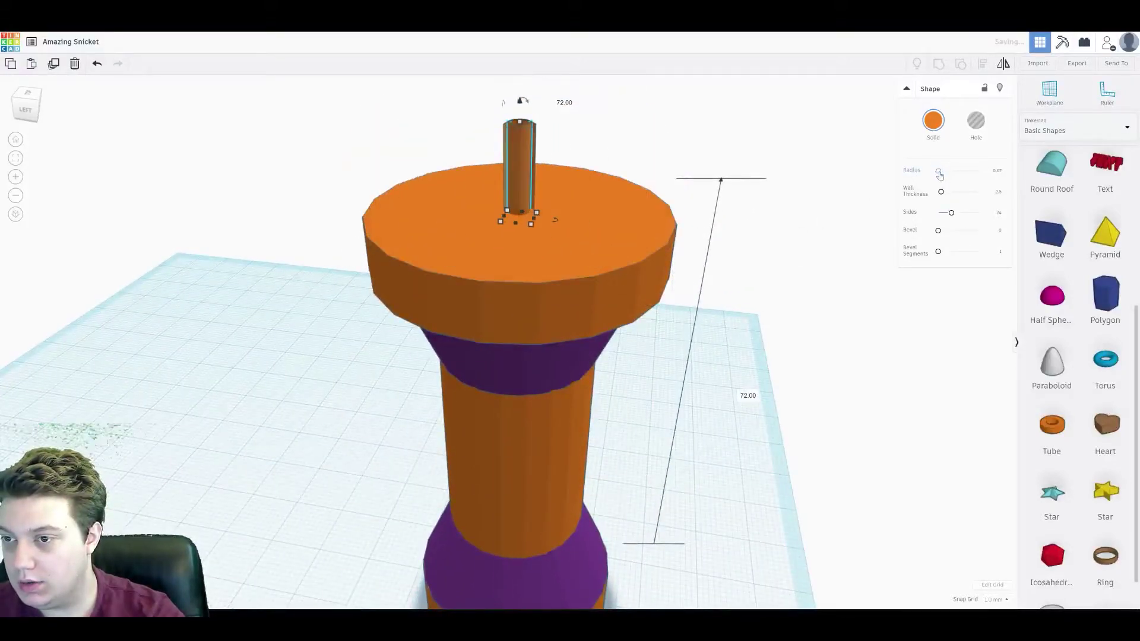
key(ctrl+z)
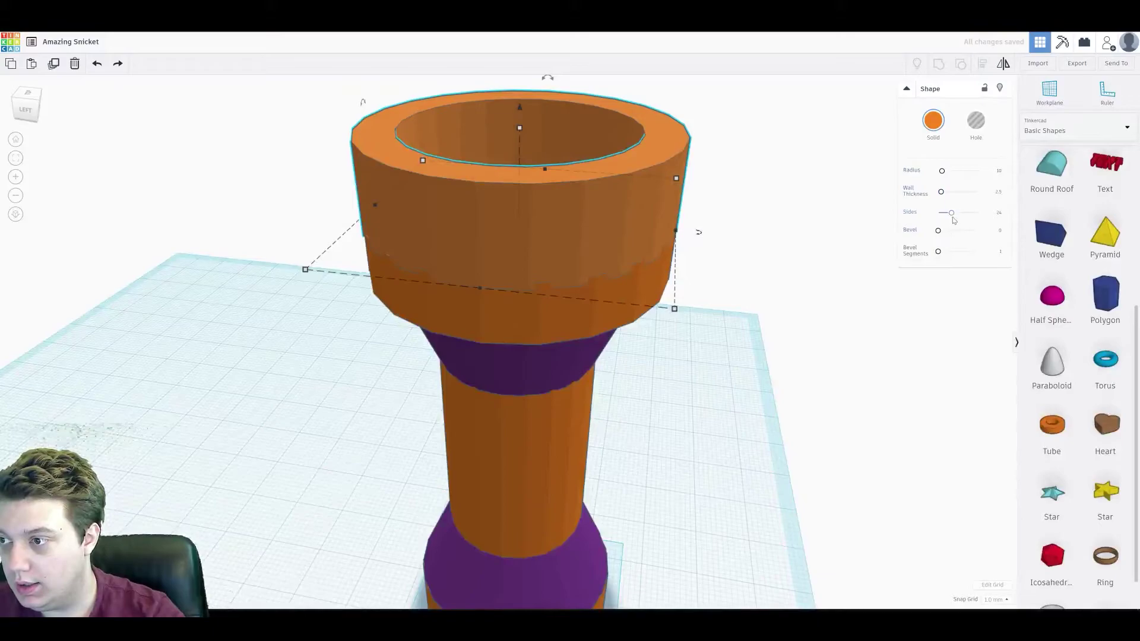
Reduce the number of sides of the tube that forms the tower's rim.
drag(951, 216, 947, 215)
click(752, 309)
right_drag(681, 252, 705, 235)
click(623, 241)
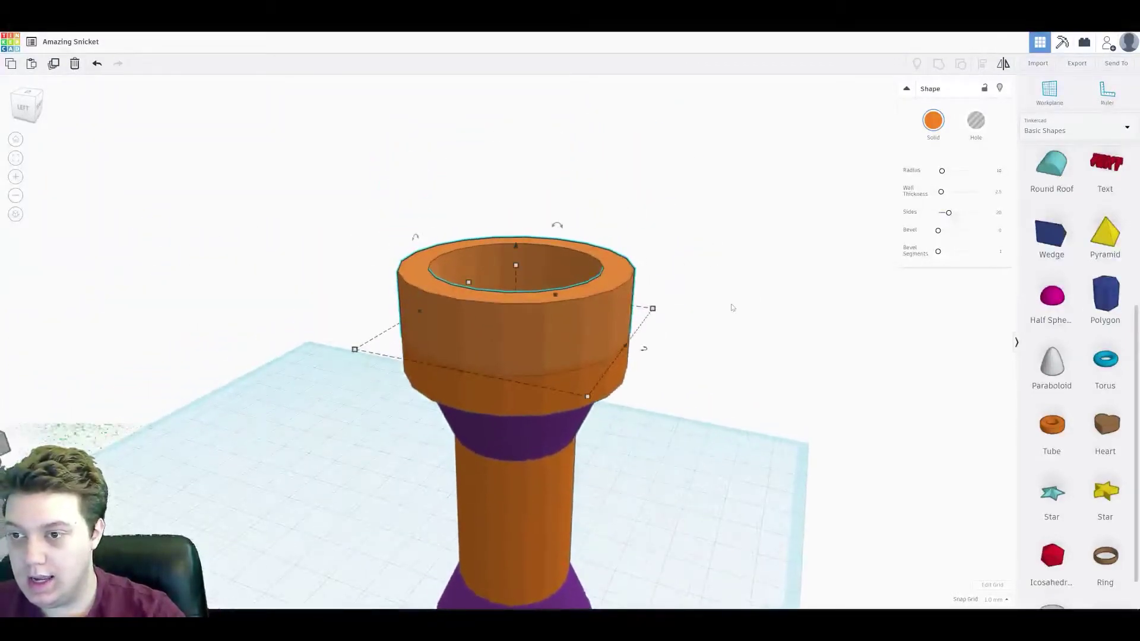
Switch the shape library to all shape generators and place a Gear from the third page on top of the tower.
scroll(1088, 311, up, 2)
scroll(1088, 311, up, 3)
scroll(1098, 237, down, 5)
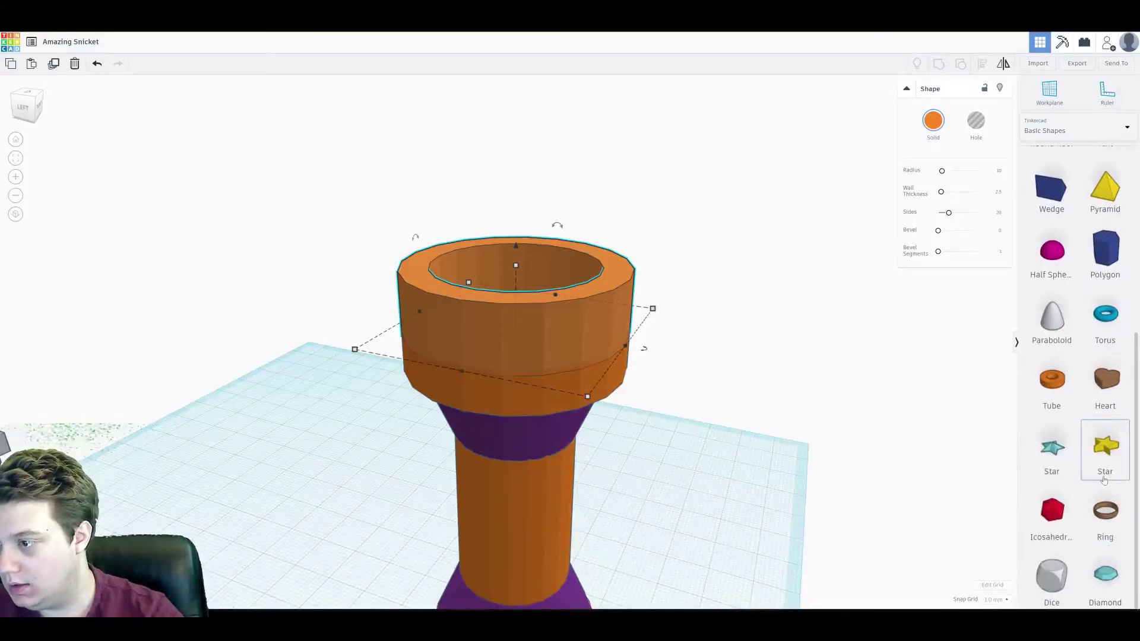
click(1072, 127)
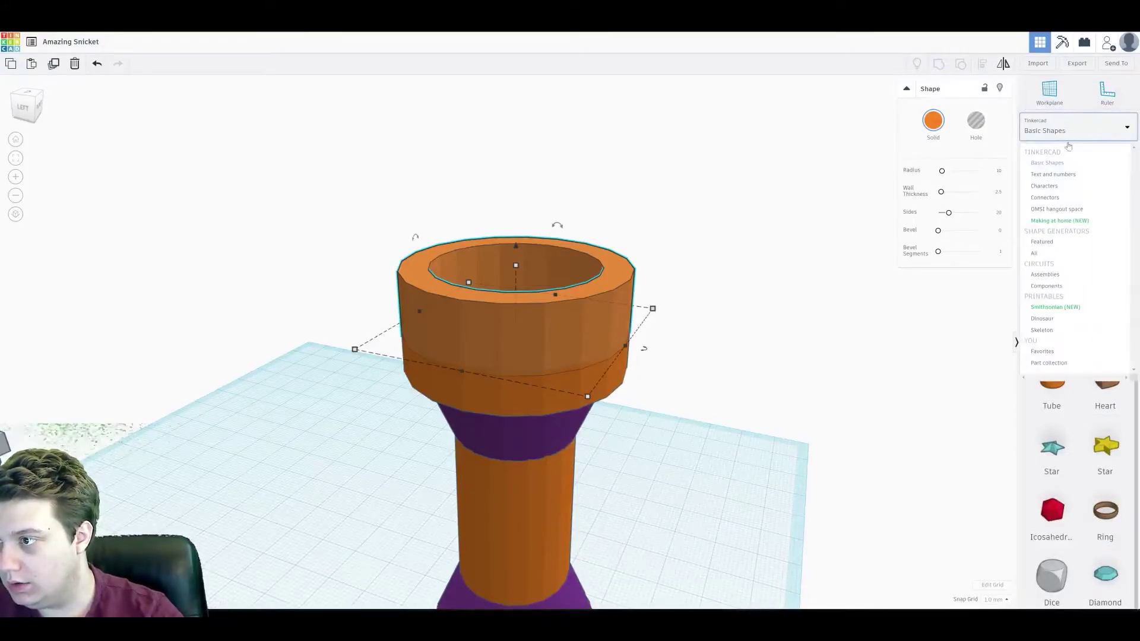
click(1053, 258)
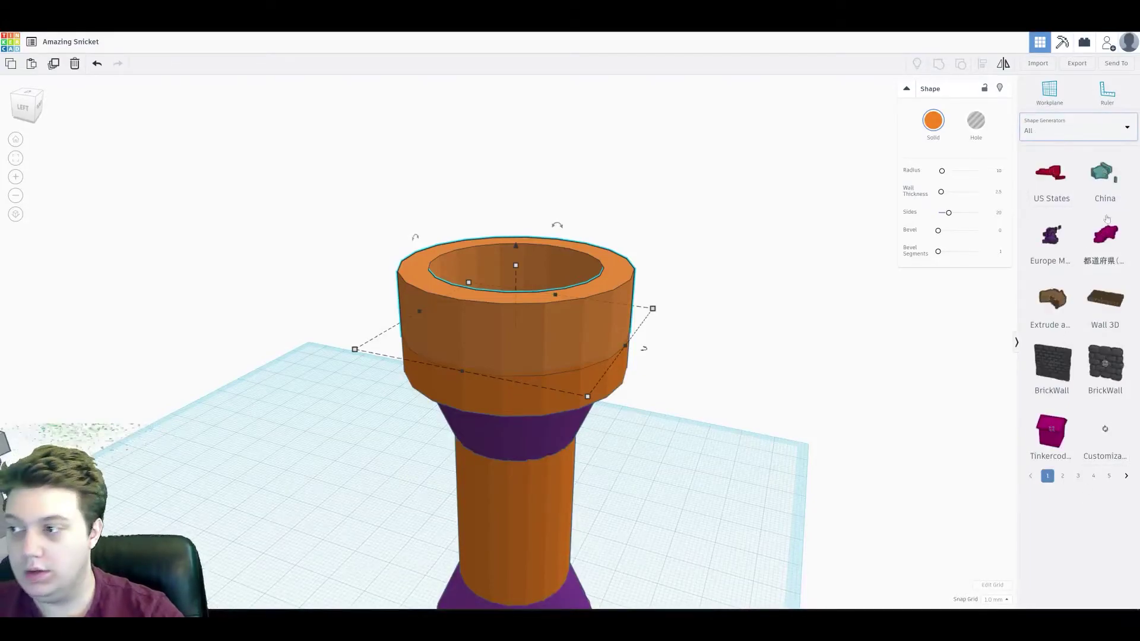
click(1076, 476)
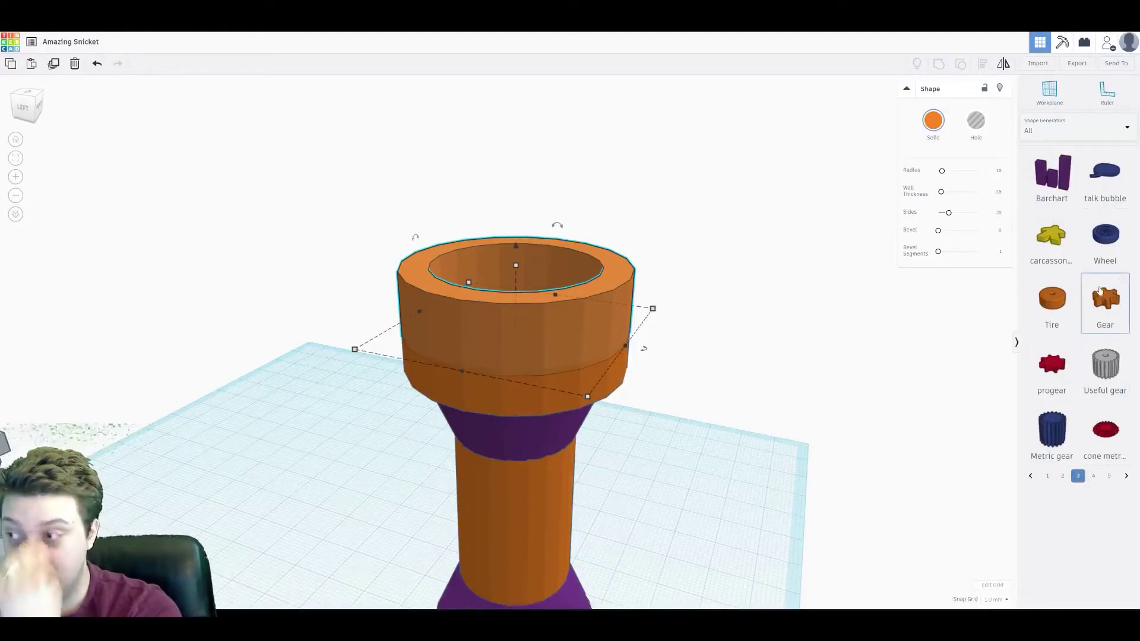
drag(1088, 303, 483, 252)
Select the gear together with the tube rim and centre-align them horizontally.
drag(406, 222, 641, 324)
click(672, 295)
click(516, 274)
shift+click(611, 279)
click(985, 64)
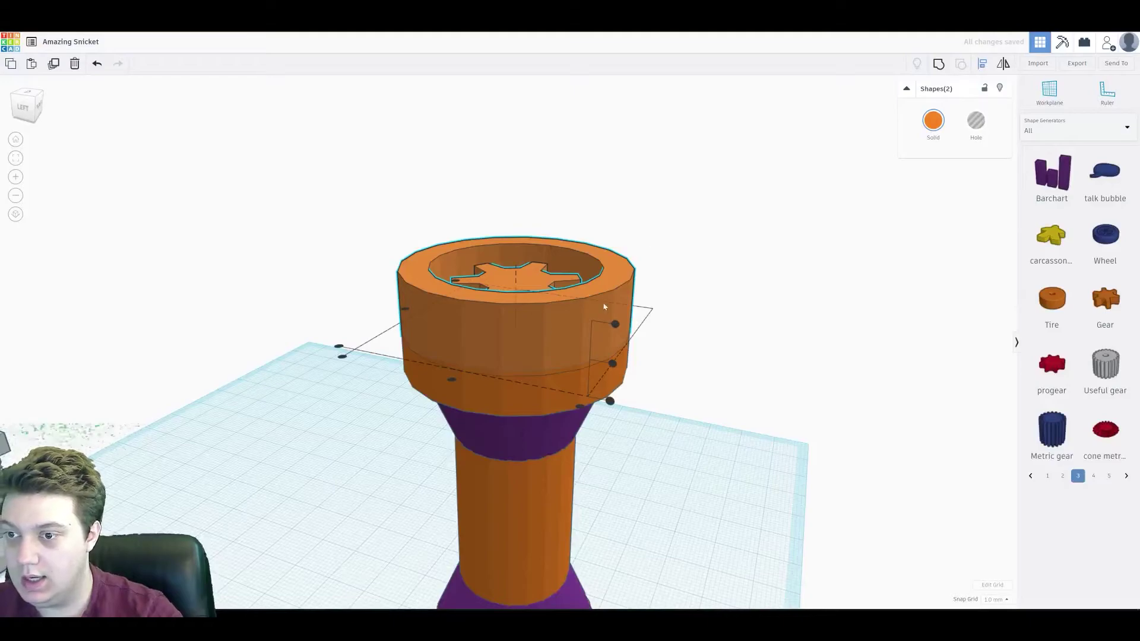
click(452, 381)
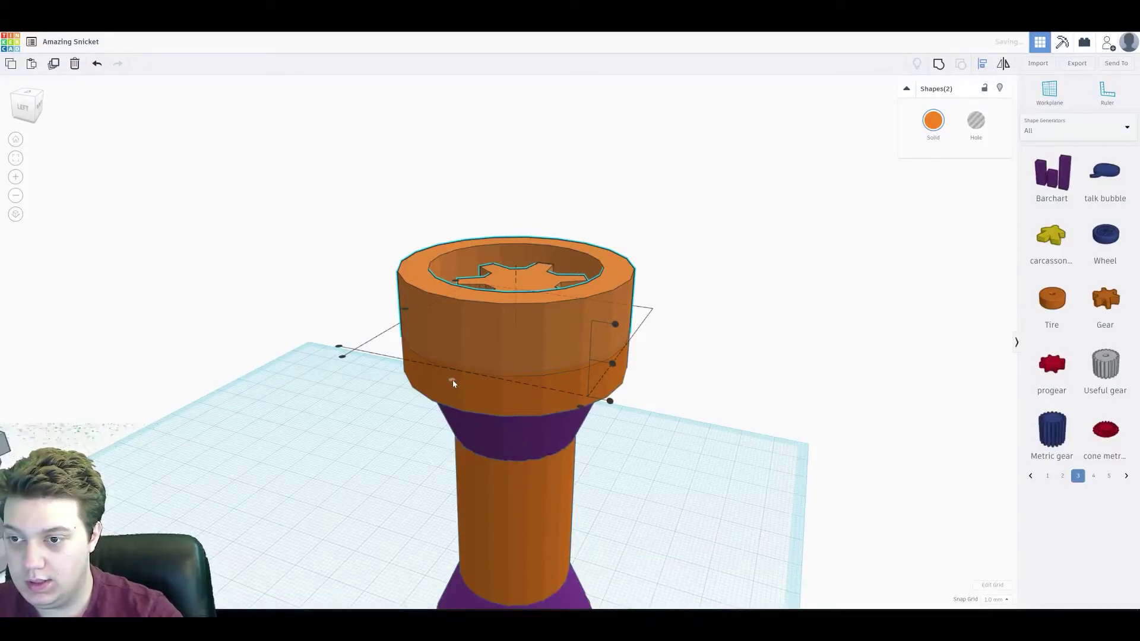
click(727, 231)
Enlarge the gear's outer radius until its teeth pass through the rim, and set the number of teeth to 10.
right_drag(727, 231, 466, 310)
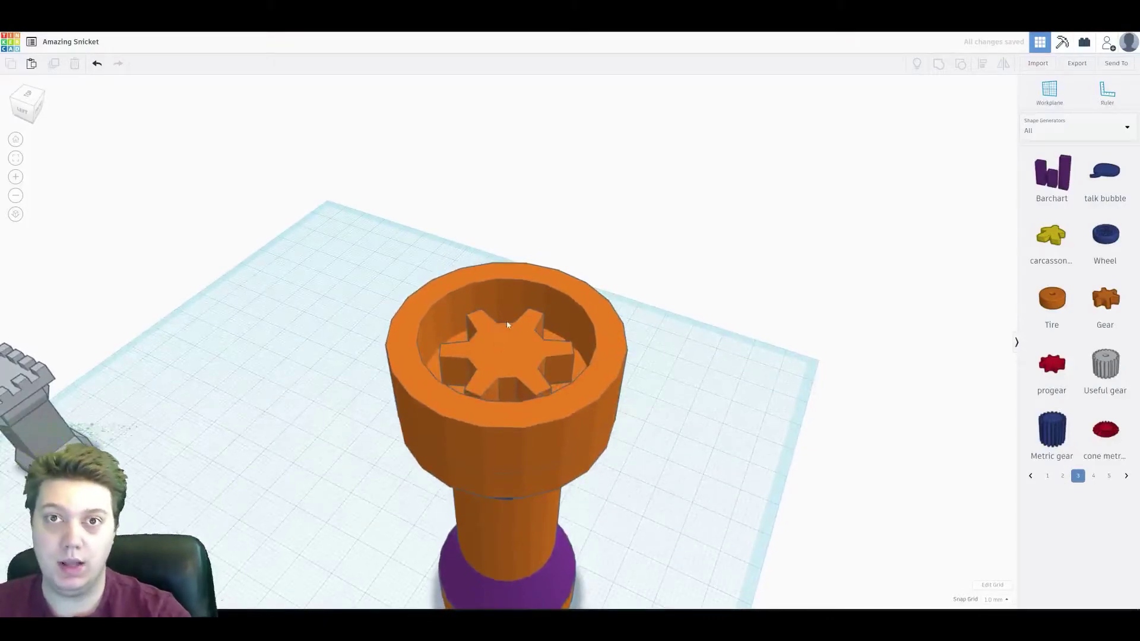
right_drag(585, 296, 590, 330)
click(472, 400)
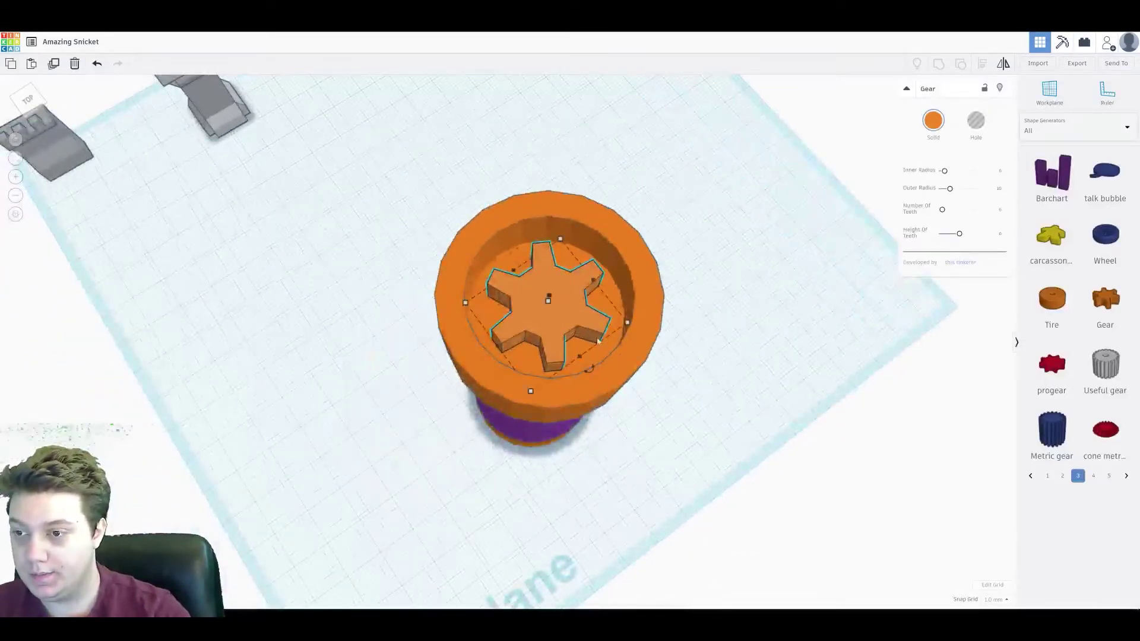
mouse_move(629, 325)
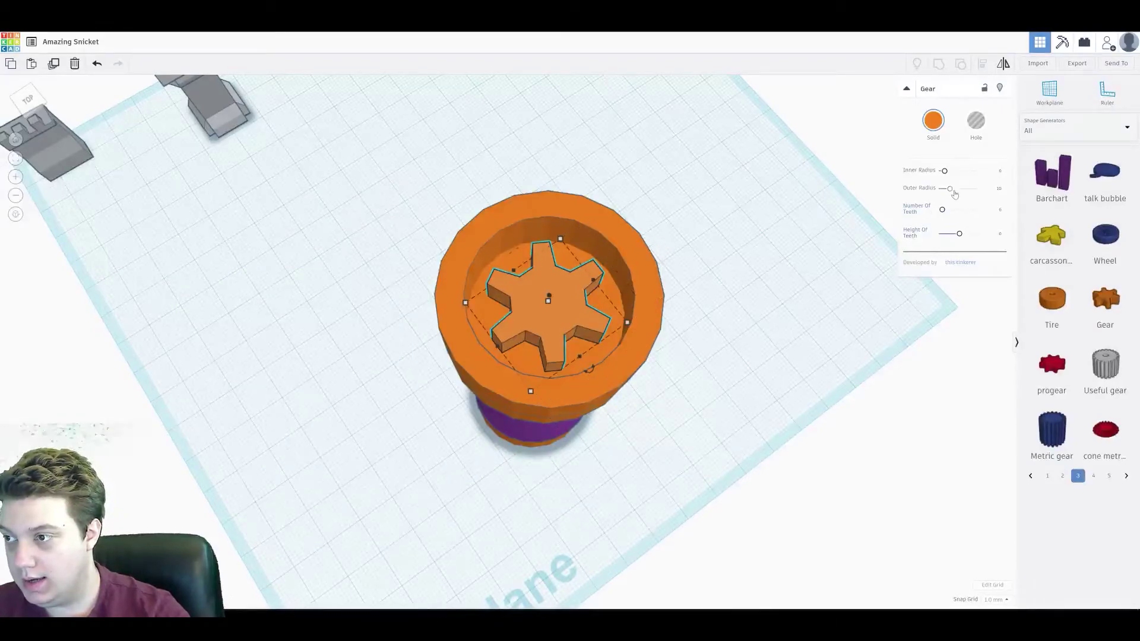
drag(957, 193, 961, 196)
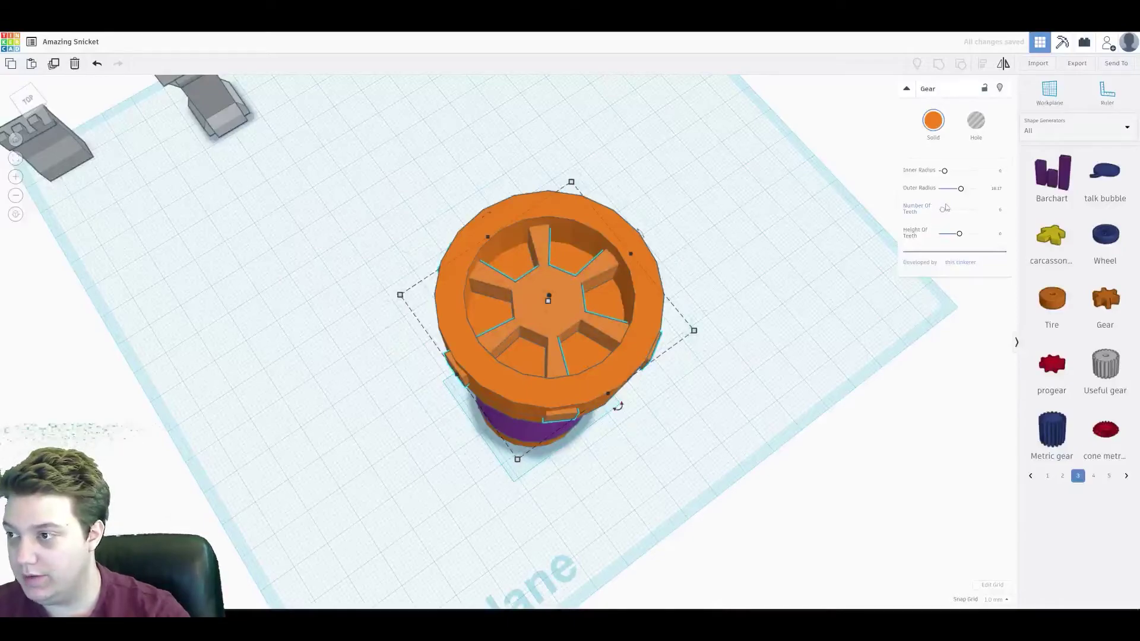
drag(950, 215, 958, 216)
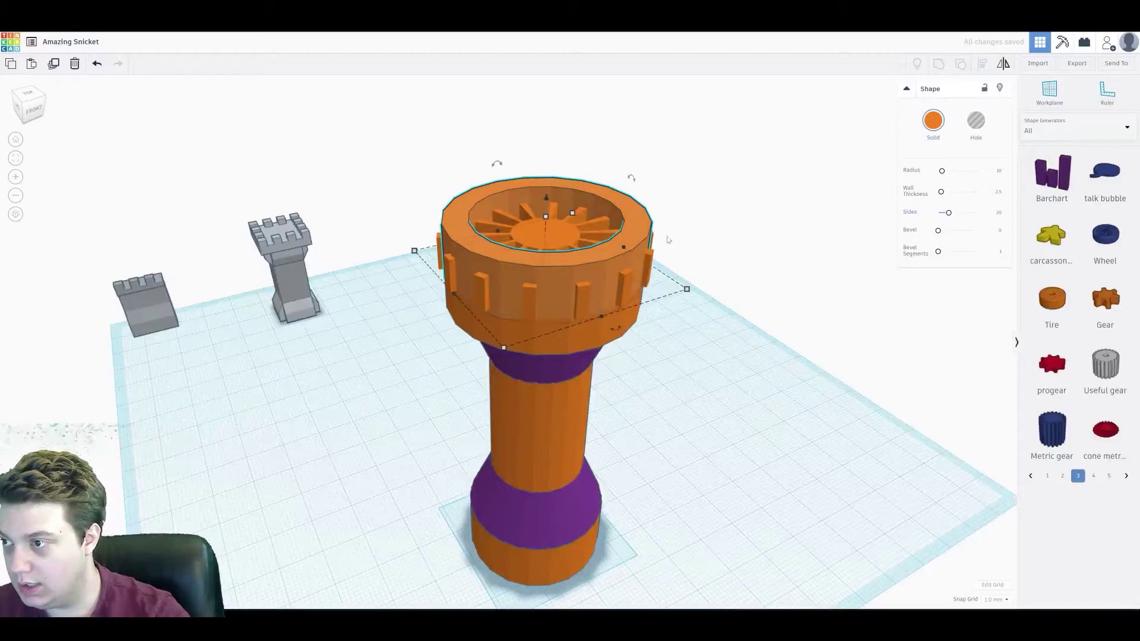
click(533, 234)
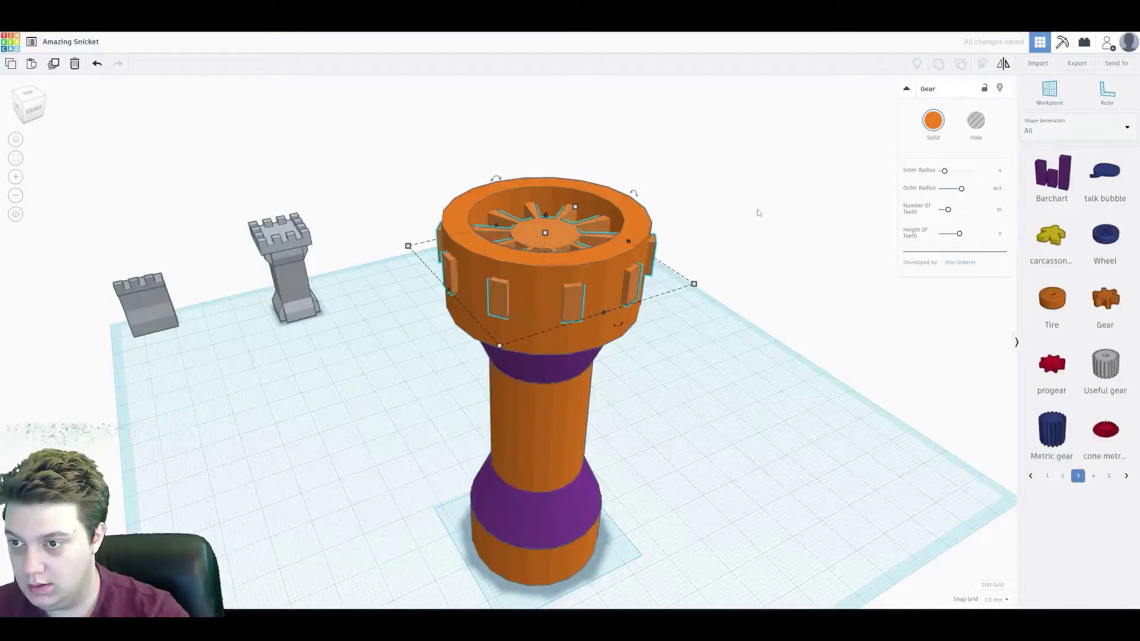
Scale the gear up proportionally at the tower top so its teeth reach well past the rim.
key(Escape)
click(533, 218)
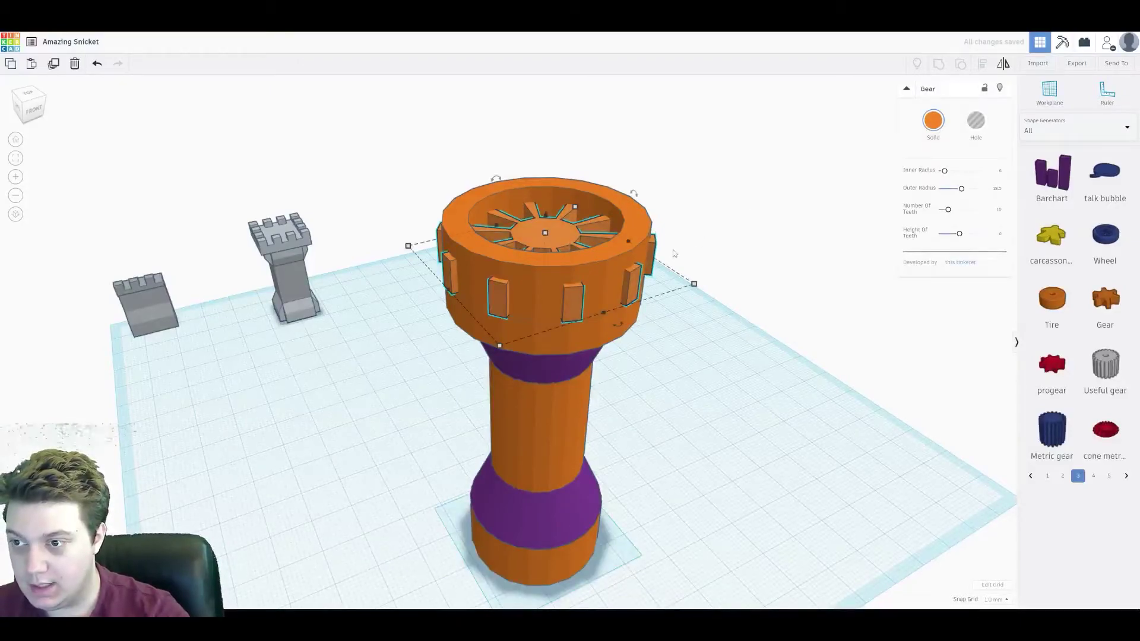
drag(618, 325, 617, 325)
drag(615, 342, 641, 392)
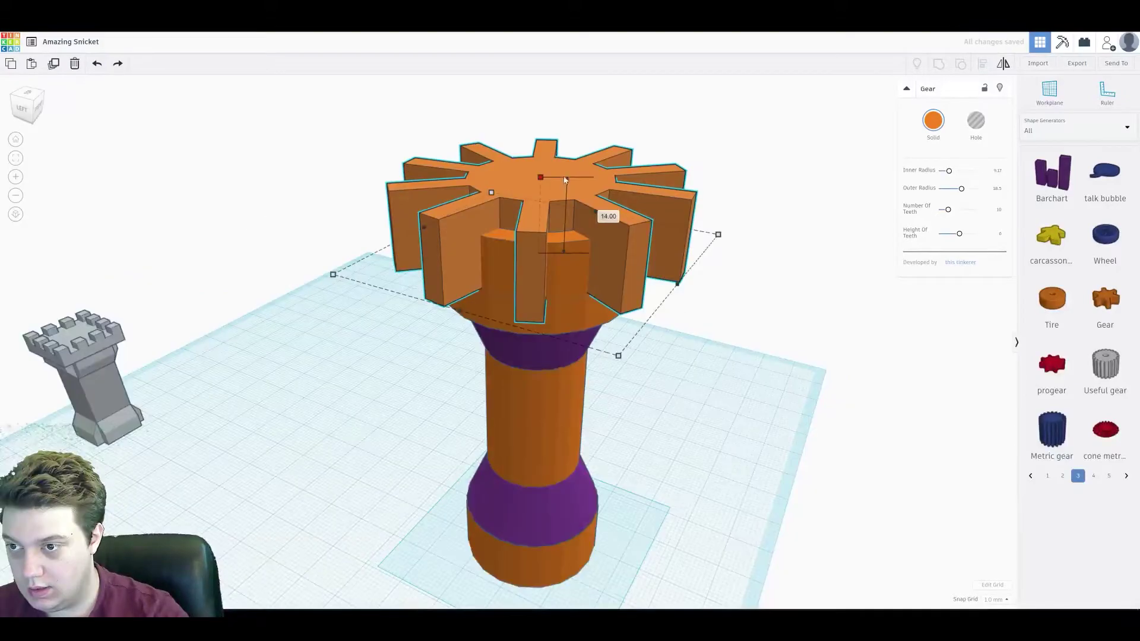
shift+drag(565, 177, 566, 169)
right_drag(642, 179, 603, 277)
click(608, 569)
click(602, 276)
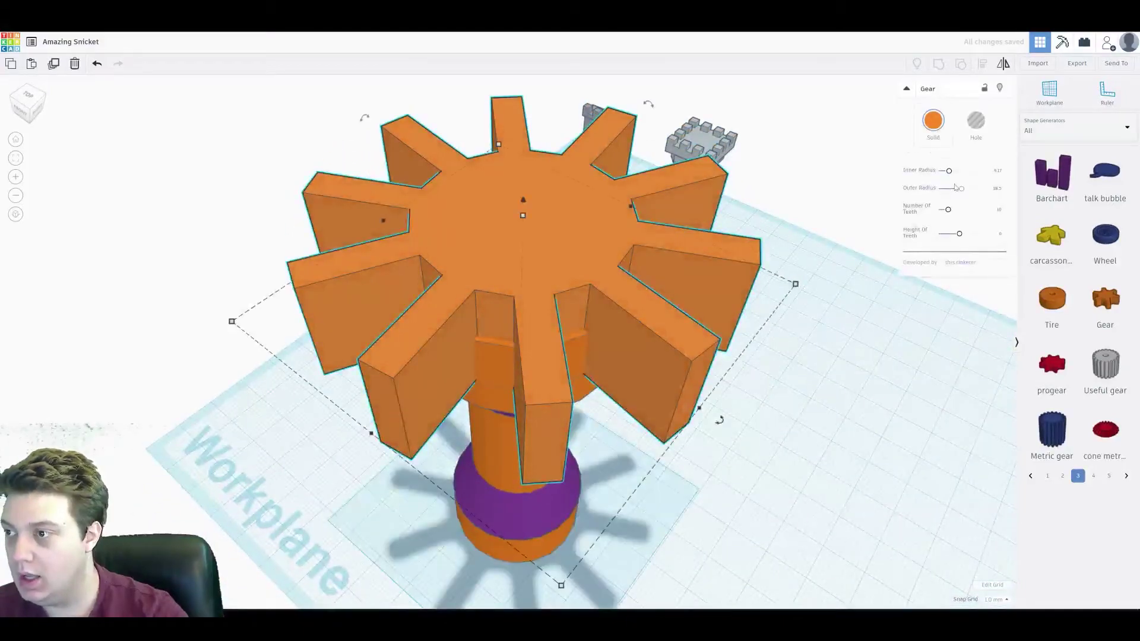
Reduce the gear's inner and outer radius and lower its height to 13 mm.
drag(950, 171, 950, 191)
right_drag(819, 285, 646, 244)
drag(516, 179, 517, 212)
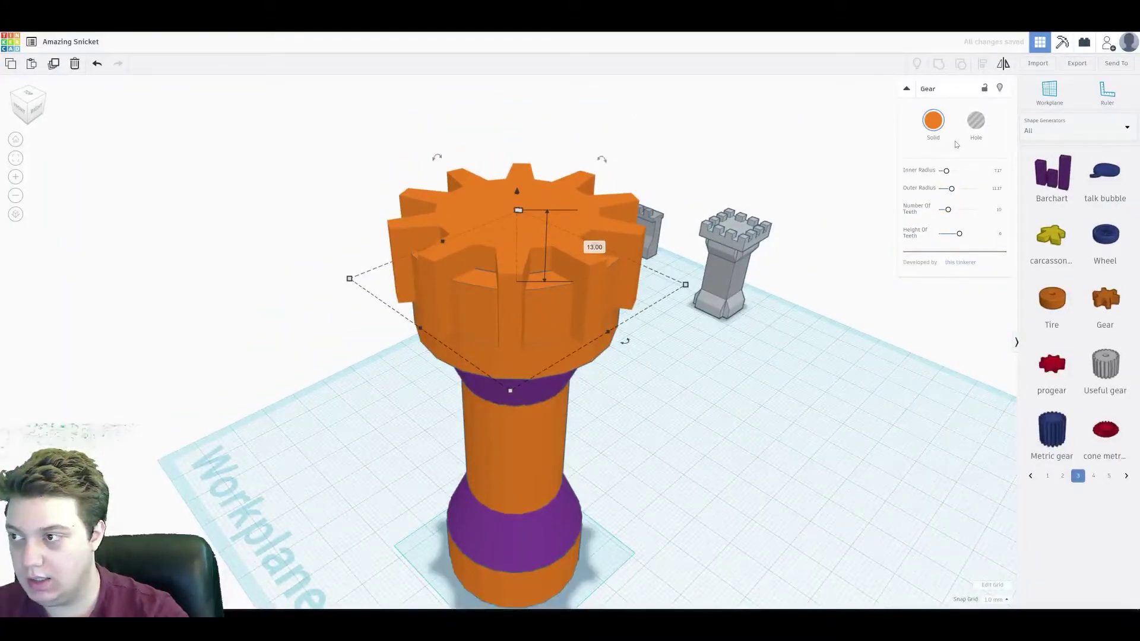
Turn the gear into a hole and group it with the tube rim to cut the battlements.
click(983, 130)
shift+click(544, 306)
click(940, 64)
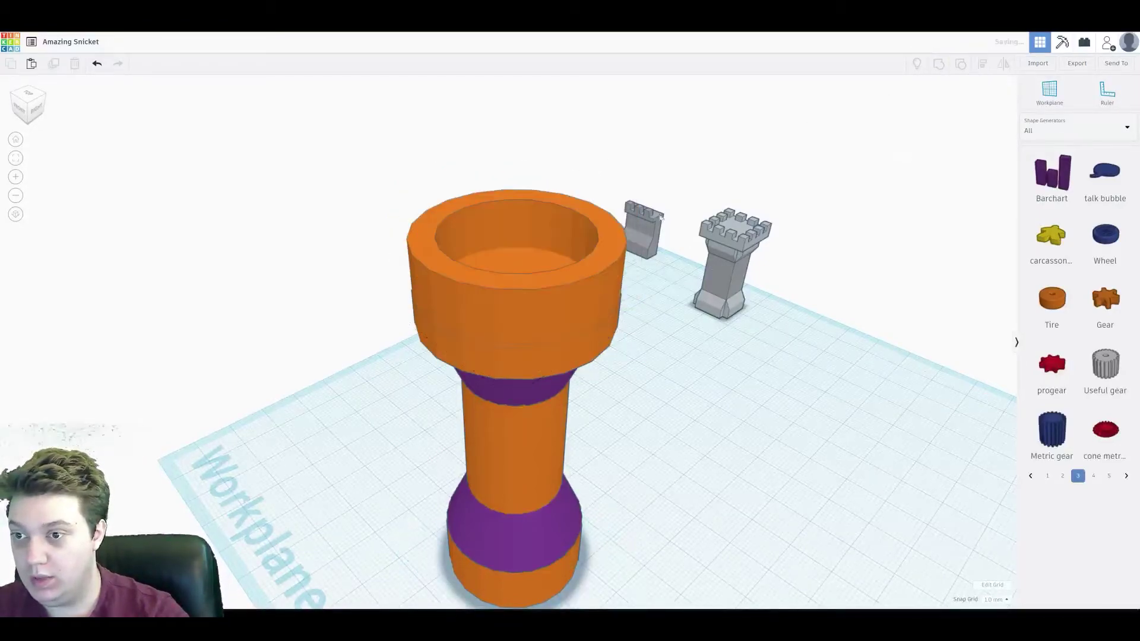
Reduce the height of the crenellated rim on top of the round tower.
click(279, 246)
right_drag(282, 246, 595, 248)
click(549, 204)
drag(549, 204, 544, 230)
click(720, 242)
right_drag(720, 242, 773, 279)
scroll(774, 278, down, 3)
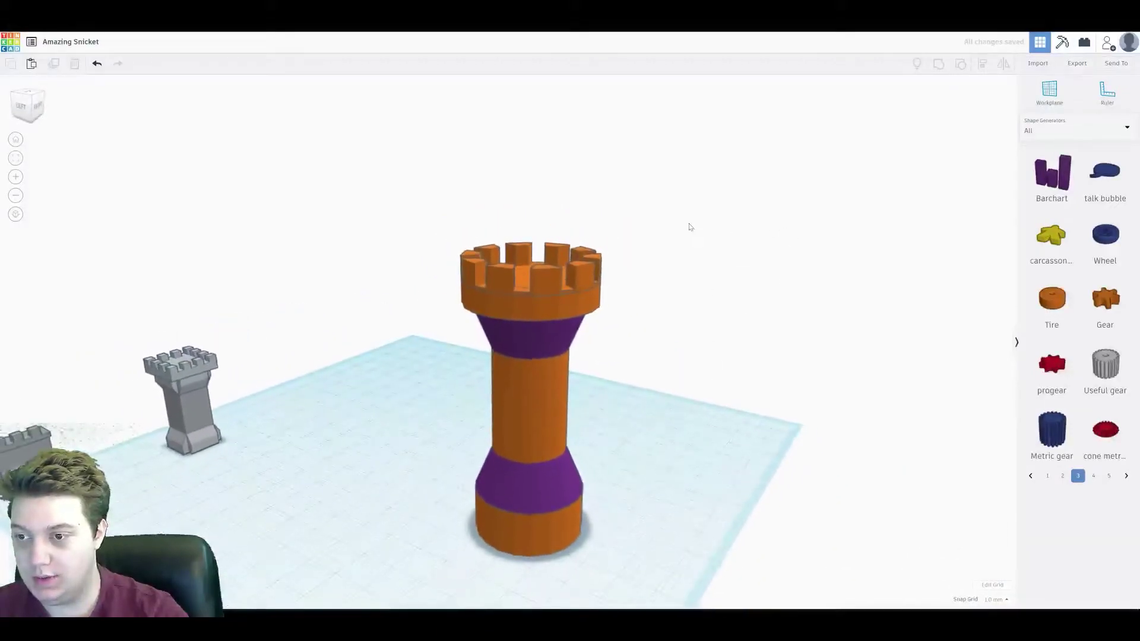
Set the length and width of the tower's central shaft cylinder to 25 mm.
click(560, 387)
right_drag(681, 386, 681, 338)
drag(543, 545, 545, 552)
key(ctrl+z)
click(543, 544)
click(611, 546)
click(480, 553)
text(25)
Centre-align all parts of the round tower in both horizontal directions.
drag(409, 587, 641, 225)
key(l)
click(466, 534)
click(482, 579)
click(701, 443)
right_drag(700, 443, 721, 472)
Raise the upper purple flare by 5 mm to 59 mm above the workplane and increase its top radius.
click(551, 323)
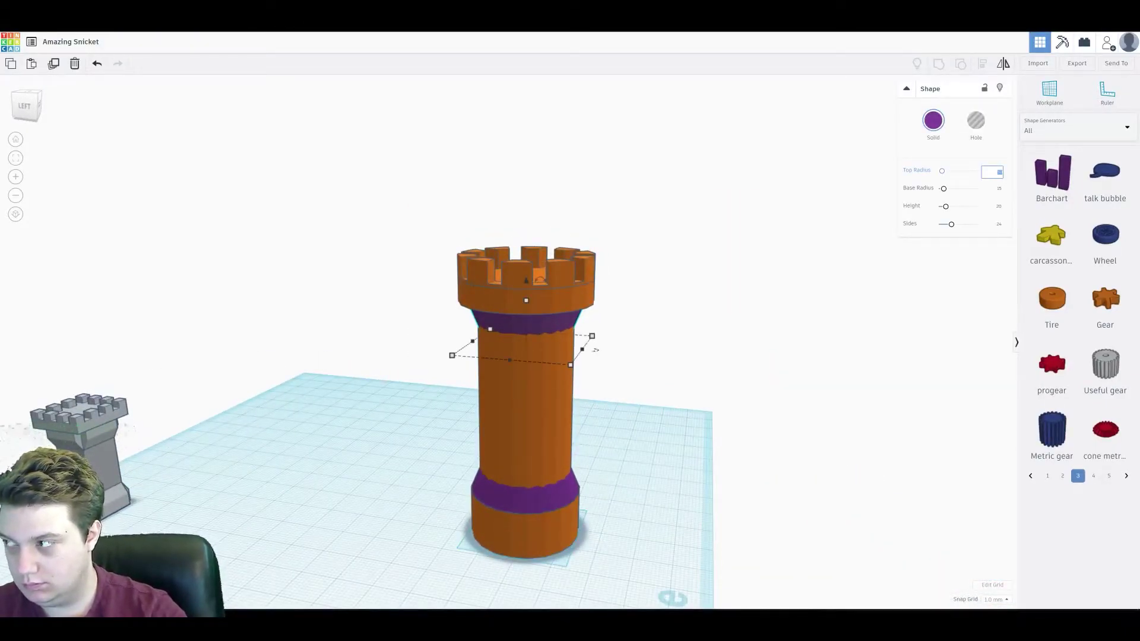
drag(527, 301, 528, 276)
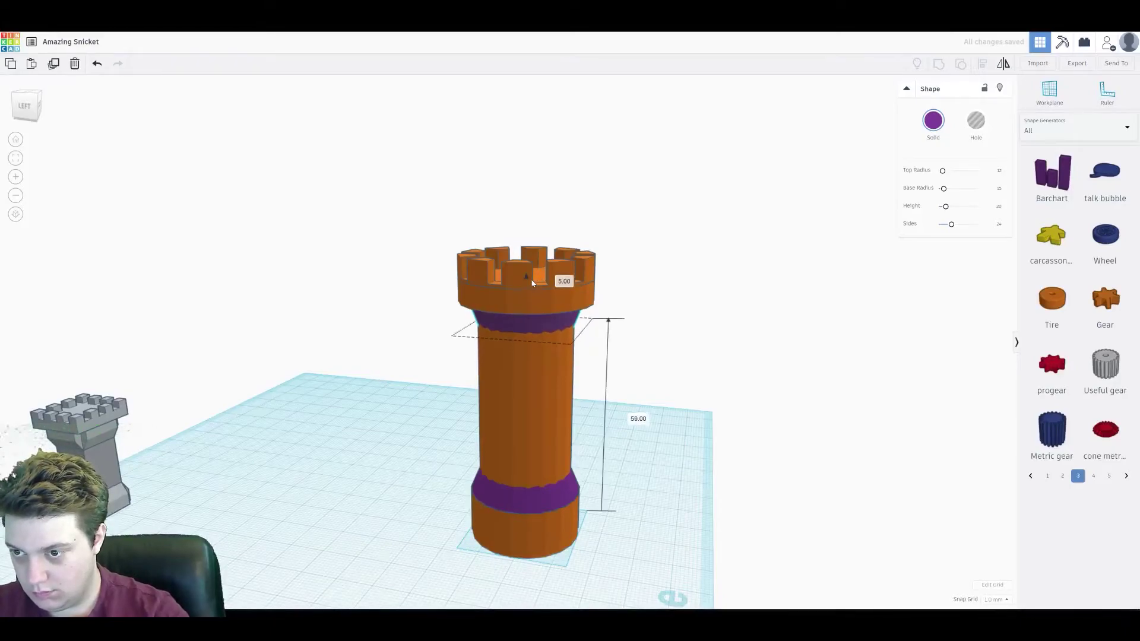
right_drag(641, 333, 644, 262)
click(999, 171)
text(14)
key(Return)
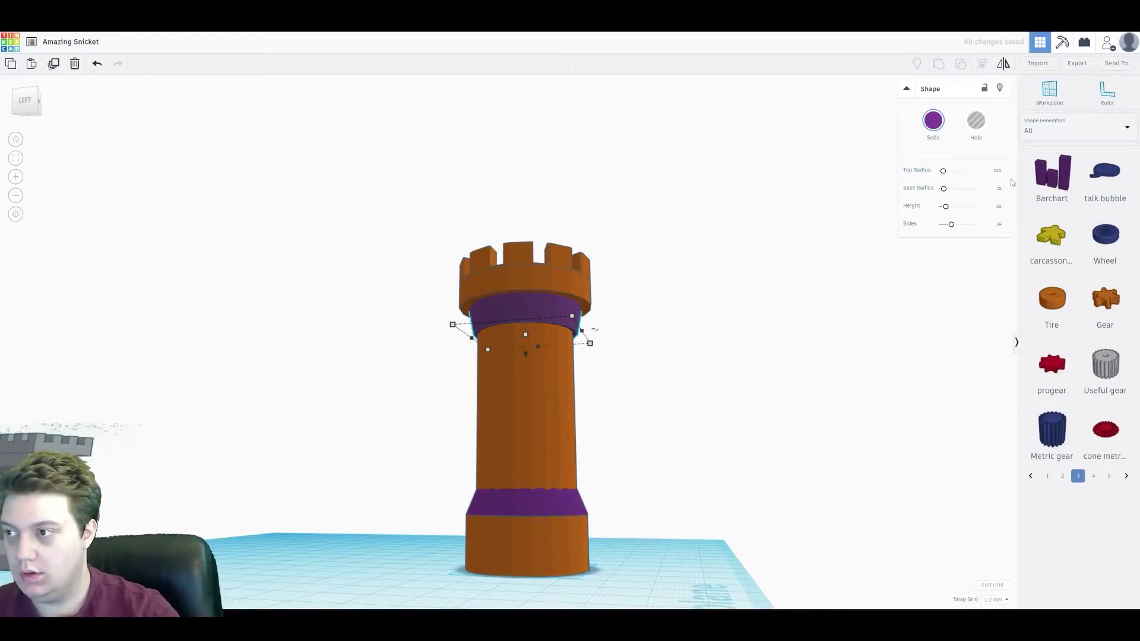
key(Return)
click(647, 291)
Colour all parts of the round tower grey.
right_drag(580, 295, 473, 361)
scroll(473, 361, down, 2)
drag(438, 235, 628, 529)
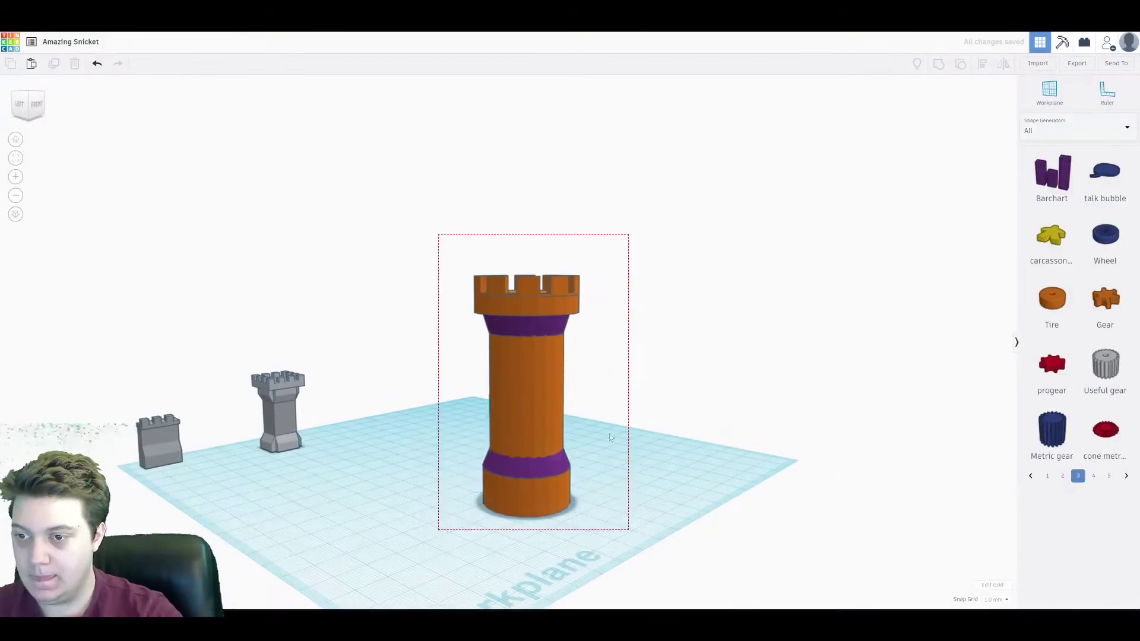
click(528, 392)
click(933, 120)
click(1100, 187)
drag(671, 250, 463, 450)
click(933, 121)
drag(654, 224, 439, 584)
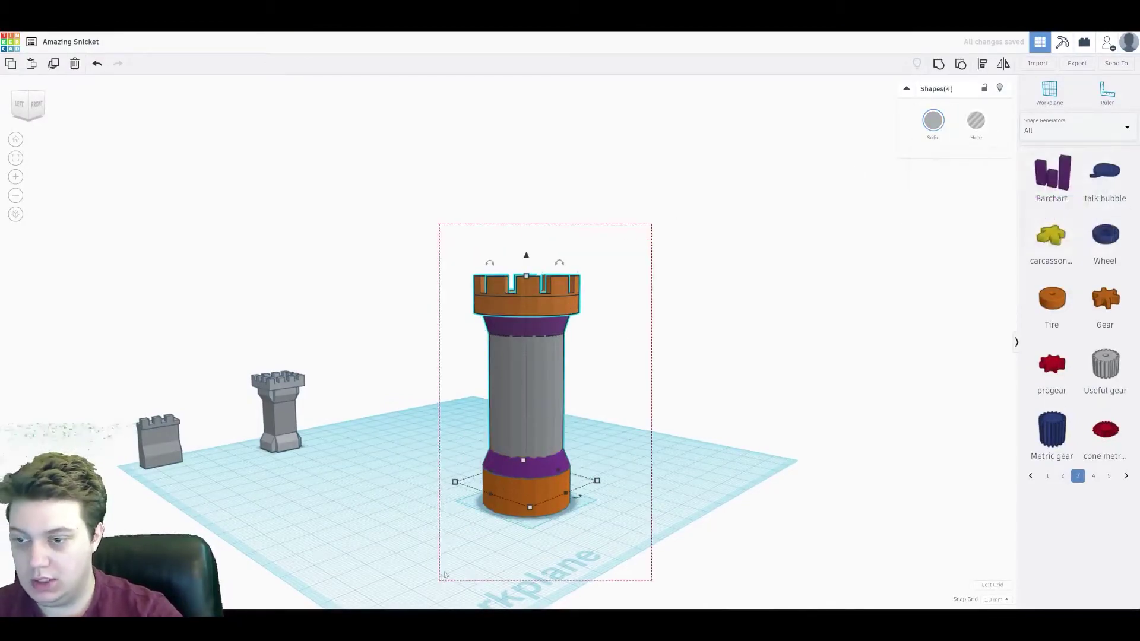
click(933, 121)
click(1099, 187)
Recolour the tower's central shaft a slightly darker grey.
click(509, 392)
click(933, 120)
right_drag(700, 309, 766, 261)
click(933, 121)
click(1100, 218)
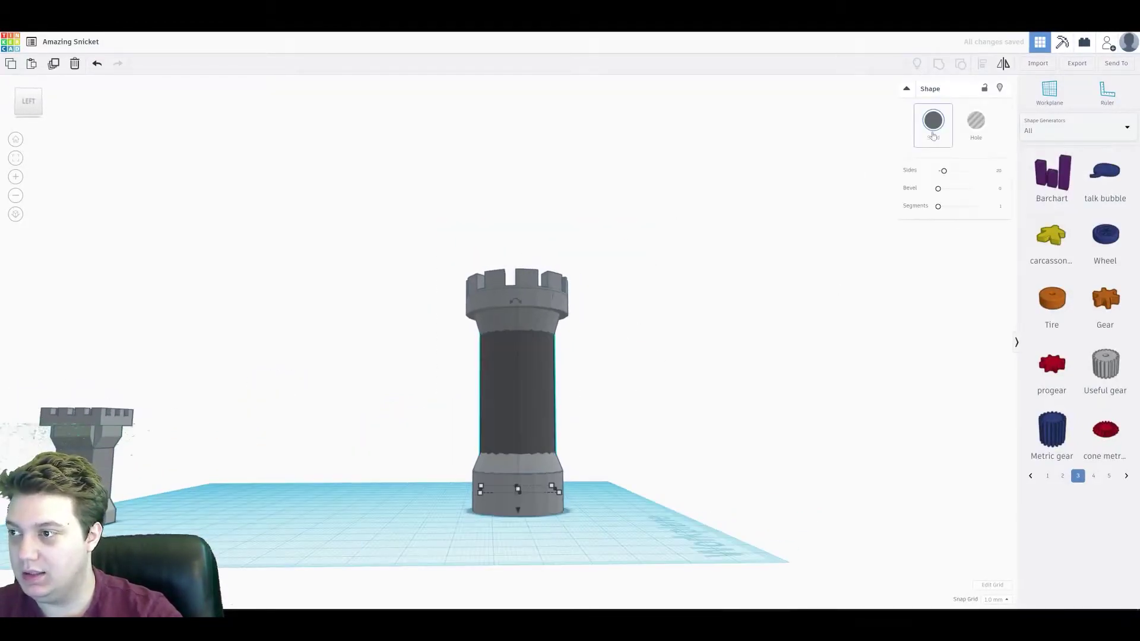
click(933, 120)
click(1100, 202)
click(726, 215)
Group all parts of the round tower into one object.
drag(706, 223, 439, 564)
click(938, 64)
key(ctrl+z)
click(529, 391)
drag(659, 229, 439, 564)
click(938, 63)
Move the grouped round tower to the back of the workplane beside the square tower, and undo the last shift.
drag(548, 413, 429, 336)
drag(411, 237, 400, 372)
click(543, 388)
right_drag(544, 388, 452, 361)
right_drag(475, 321, 520, 318)
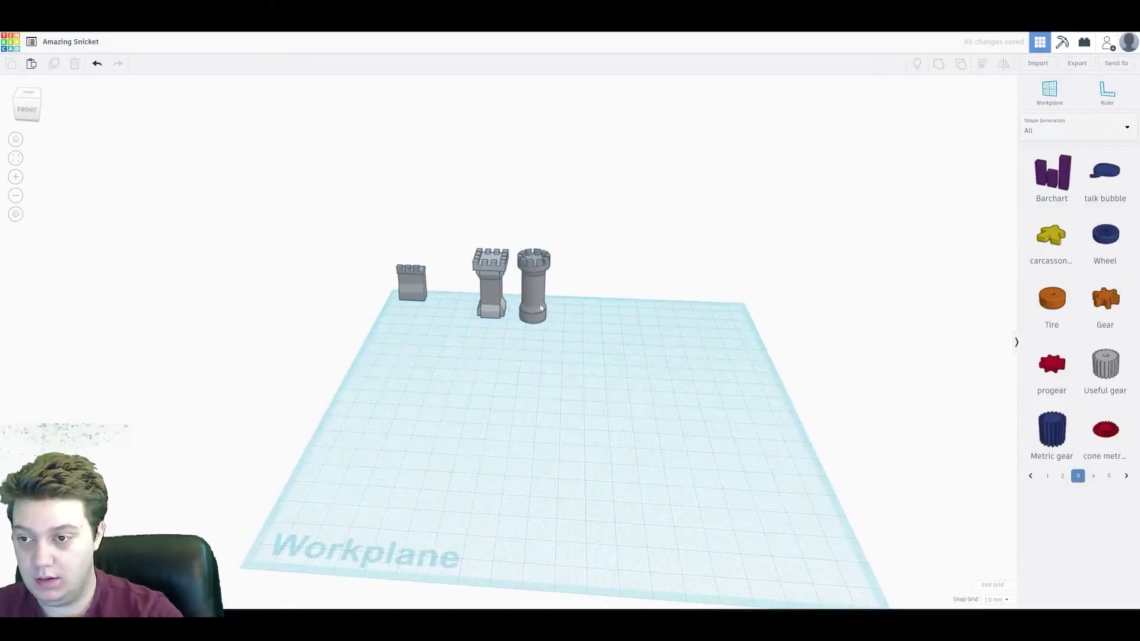
key(ctrl+z)
Switch the shape library back to Basic Shapes, add a box in front of the towers and increase its height.
click(1060, 128)
click(1060, 166)
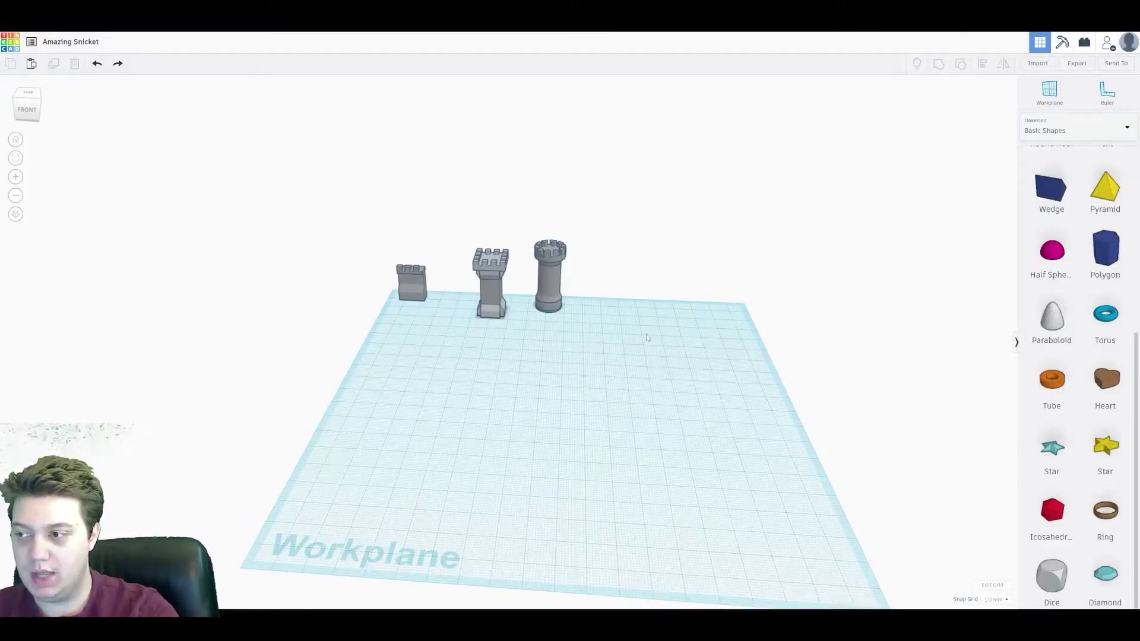
scroll(1082, 360, up, 5)
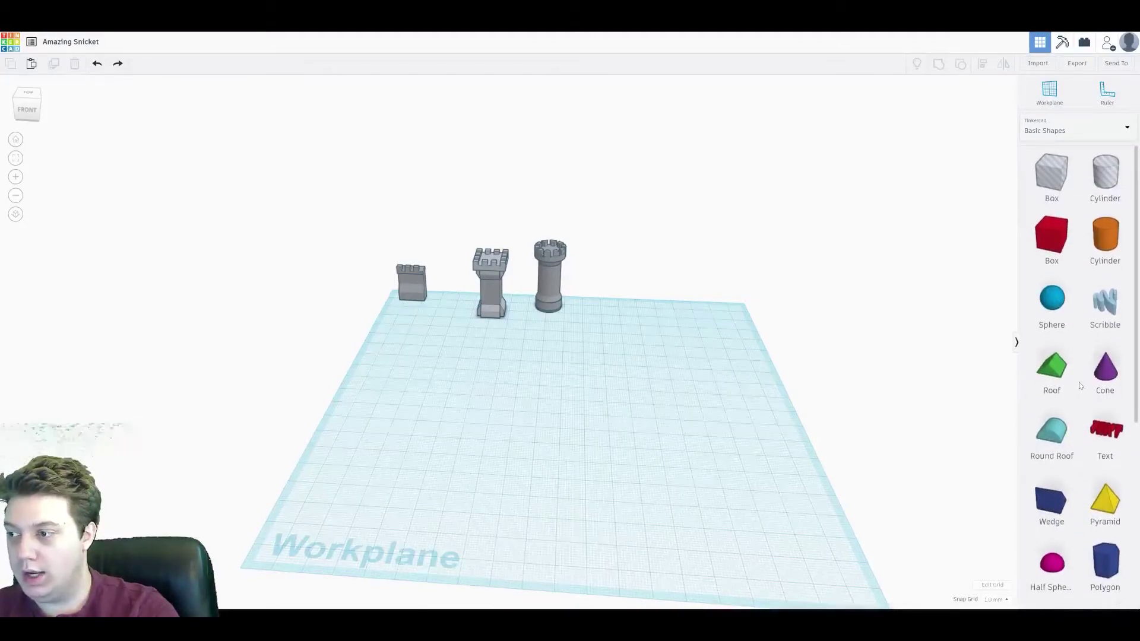
drag(1051, 235, 584, 478)
right_drag(661, 453, 634, 428)
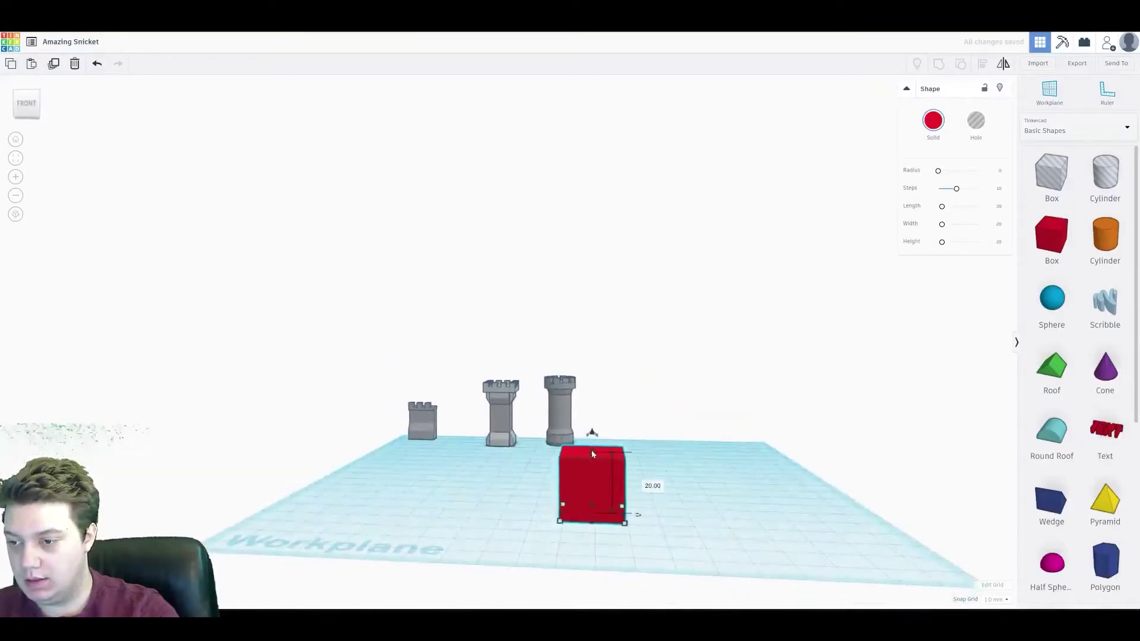
drag(592, 453, 593, 422)
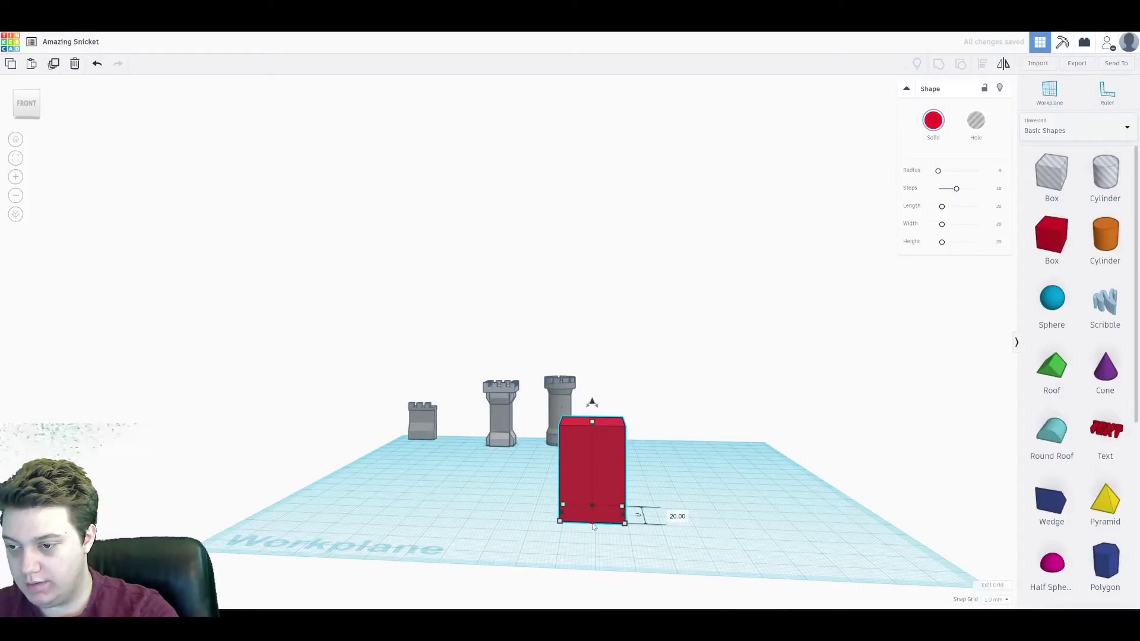
Place a round roof over the box and raise it 30 mm so it sits on top.
click(796, 407)
right_drag(797, 407, 665, 362)
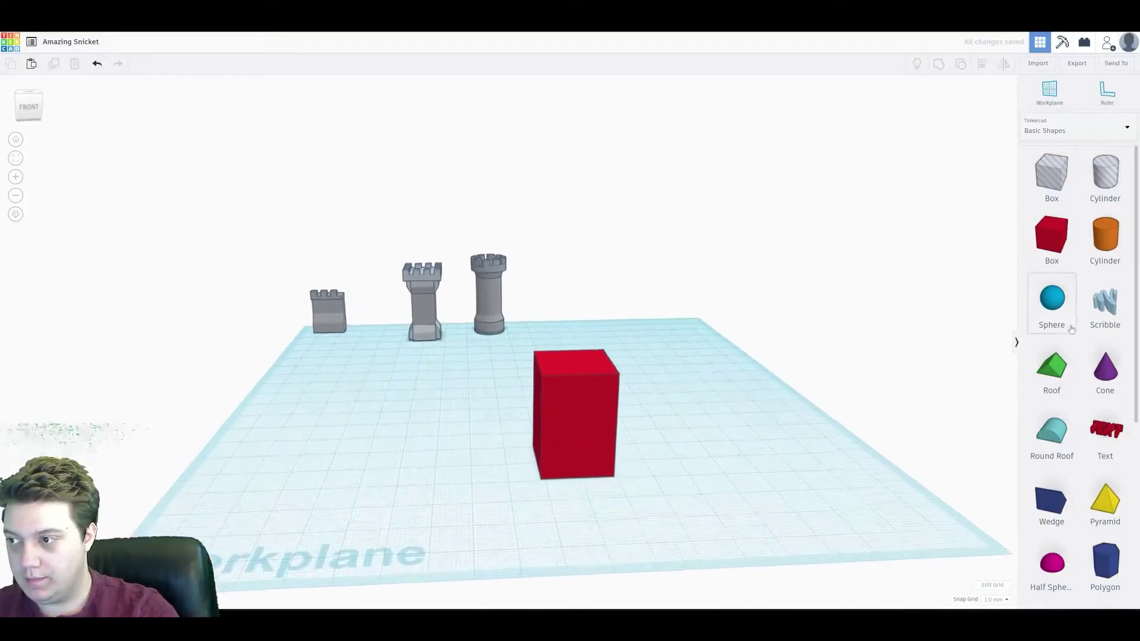
drag(1051, 434, 574, 471)
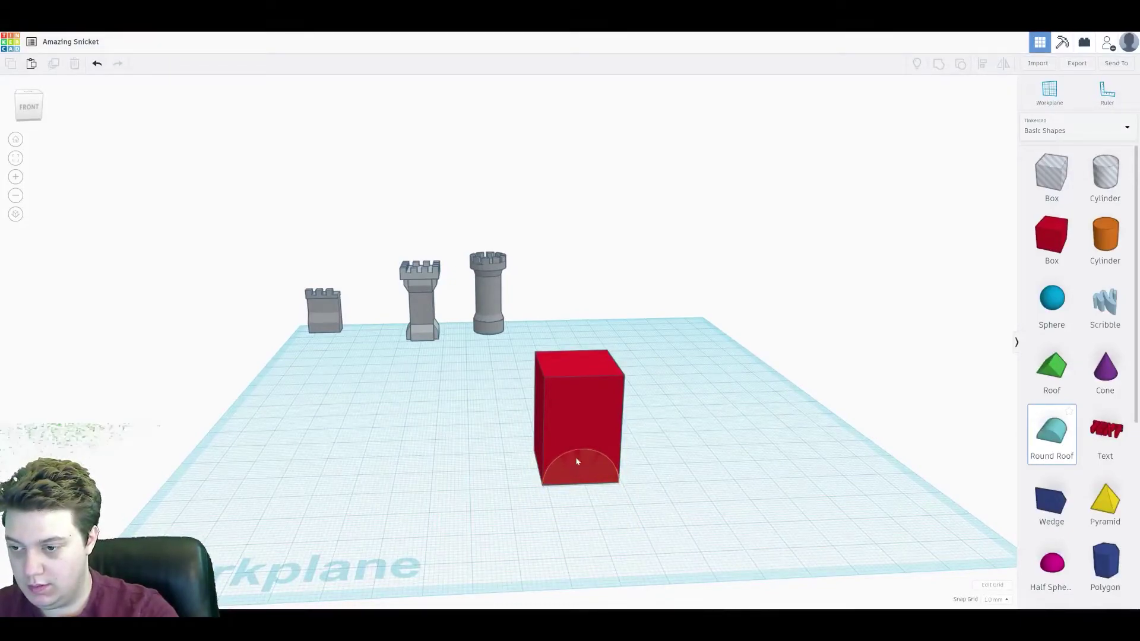
click(576, 459)
drag(577, 424, 580, 308)
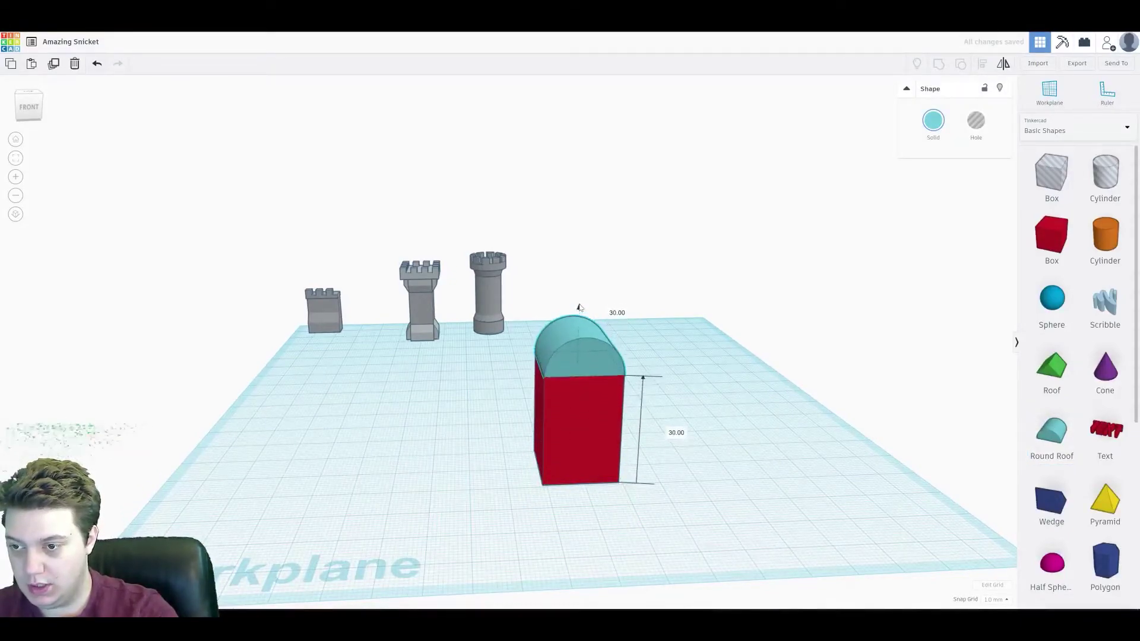
click(523, 313)
right_drag(621, 313, 514, 307)
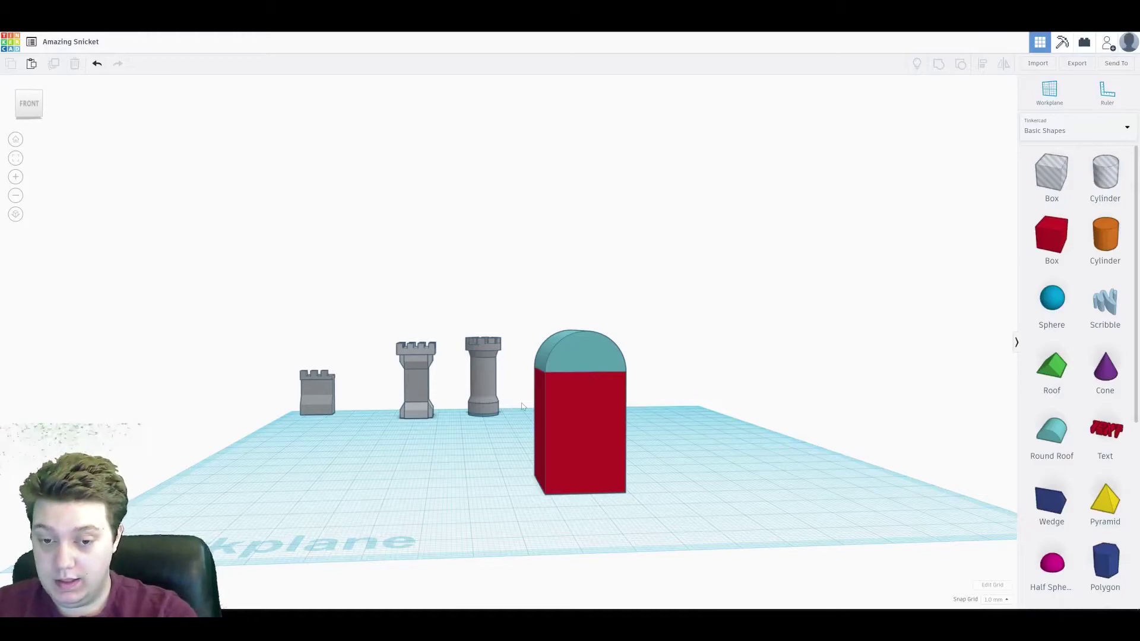
right_drag(468, 454, 657, 320)
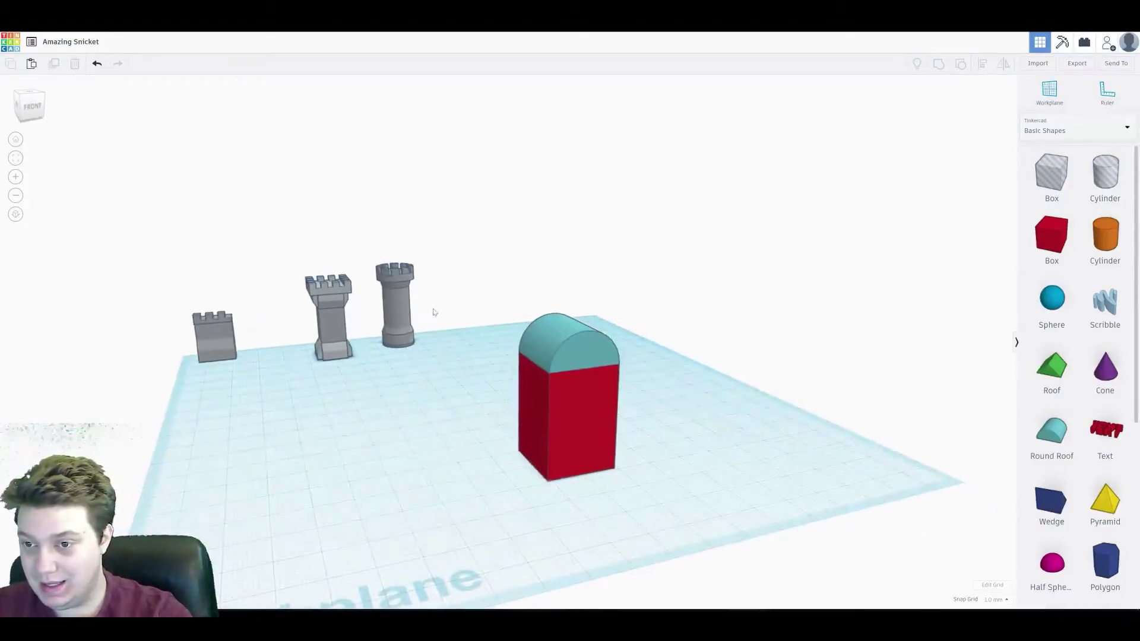
Duplicate the box and round roof together and move the copy back over the original pair.
click(600, 349)
click(640, 406)
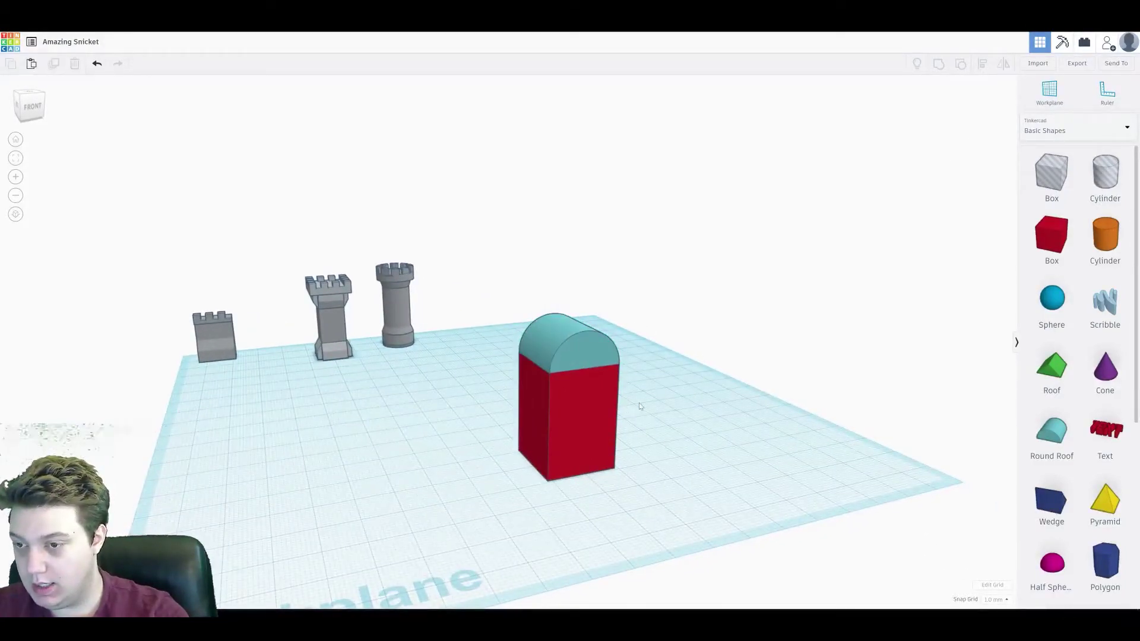
click(574, 358)
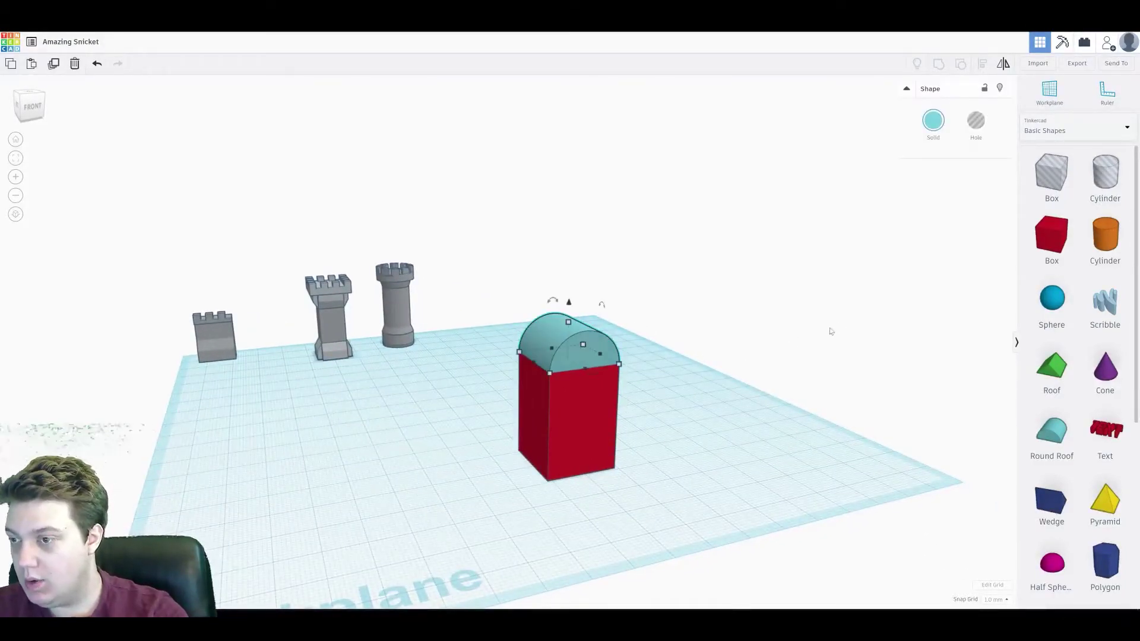
shift+click(580, 420)
key(ctrl+c)
key(ctrl+v)
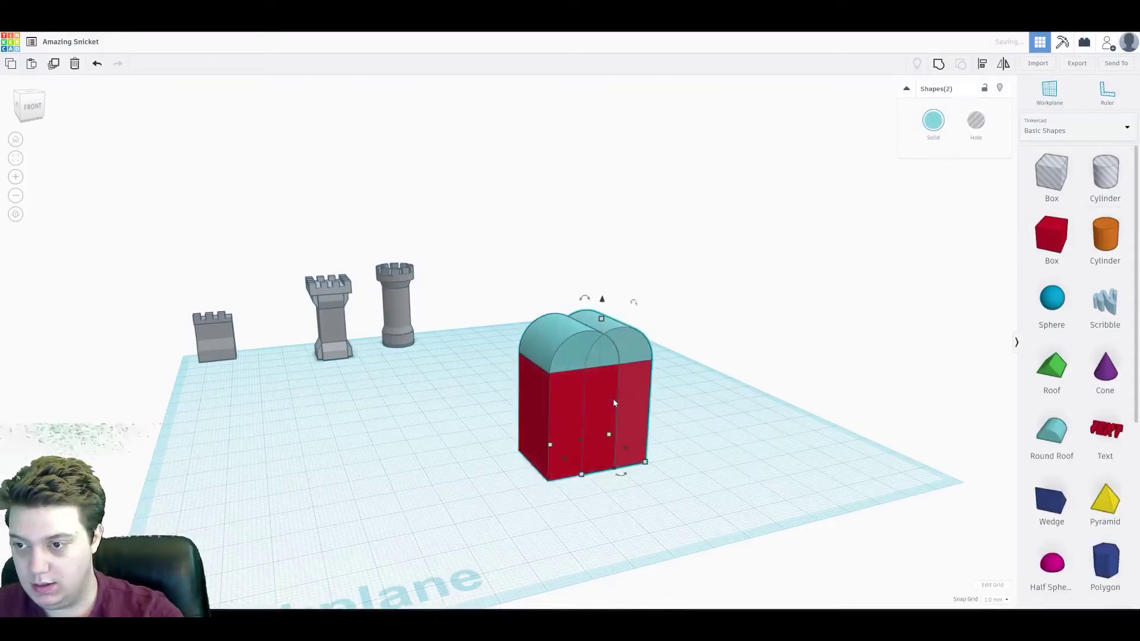
drag(650, 365, 615, 368)
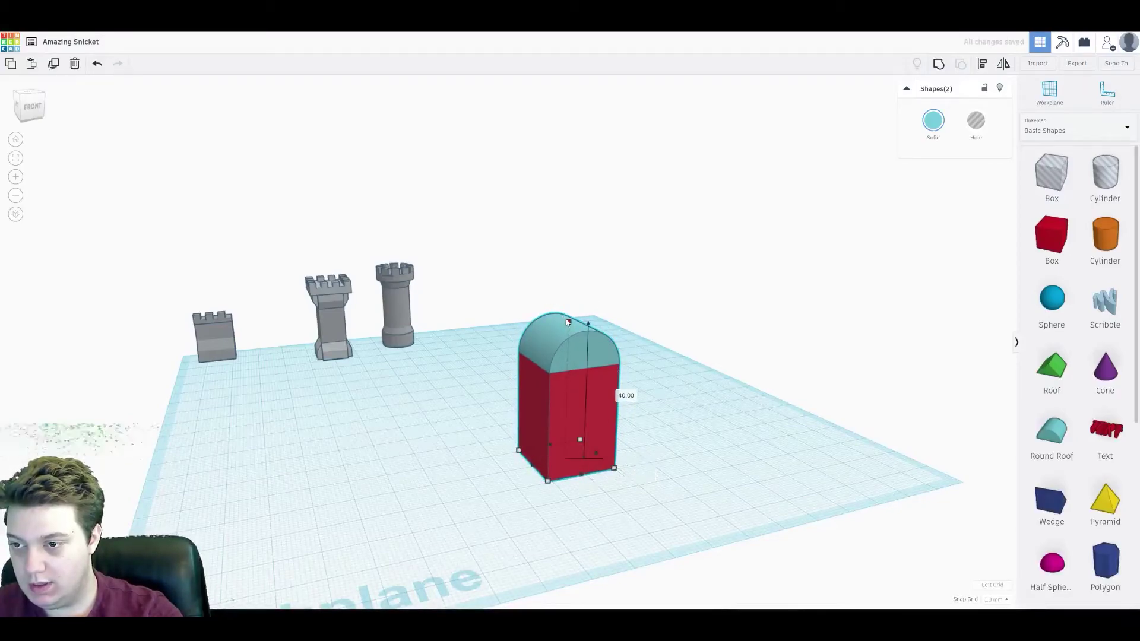
Resize the copied pair to 38 mm high and 24 mm deep, turn it into a hole and narrow it inside the outer arch.
drag(569, 322, 568, 330)
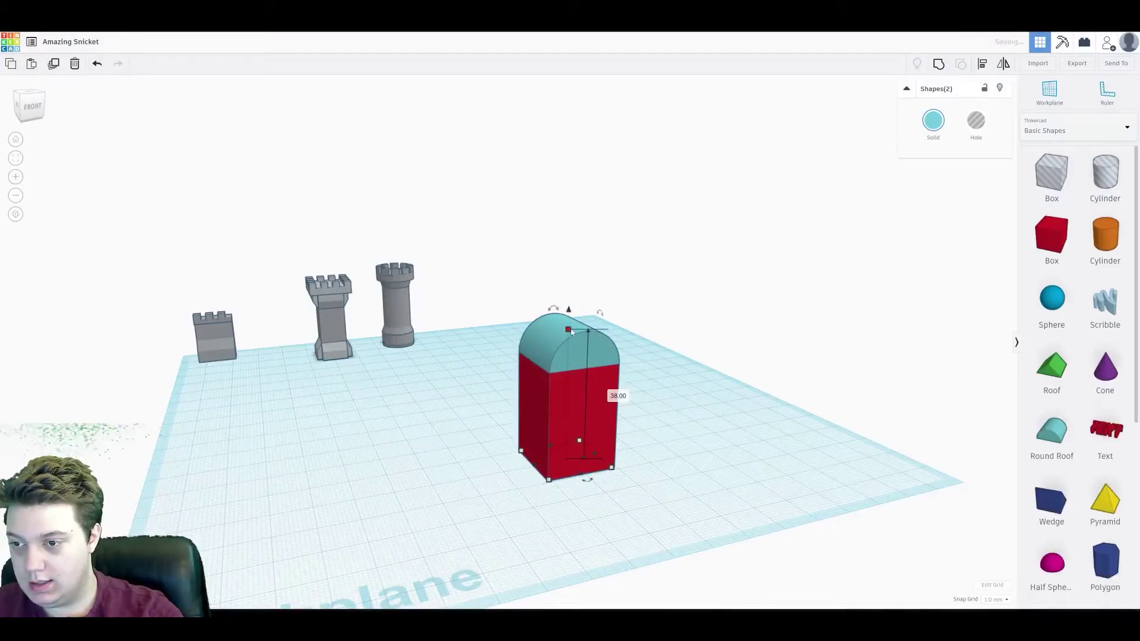
drag(587, 478, 596, 481)
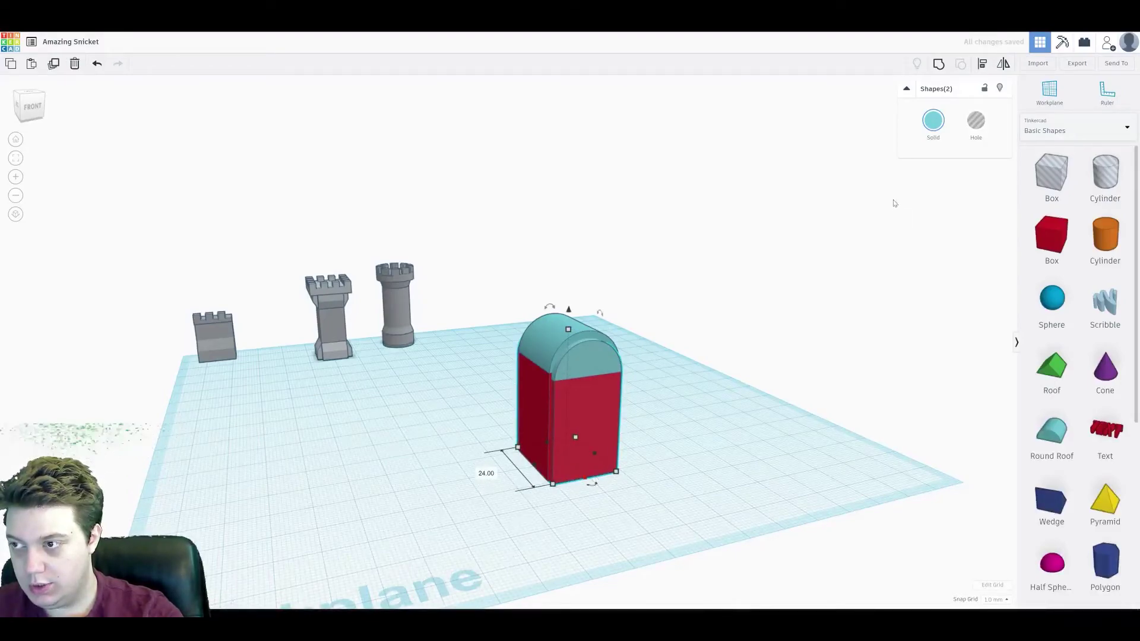
right_drag(745, 308, 545, 322)
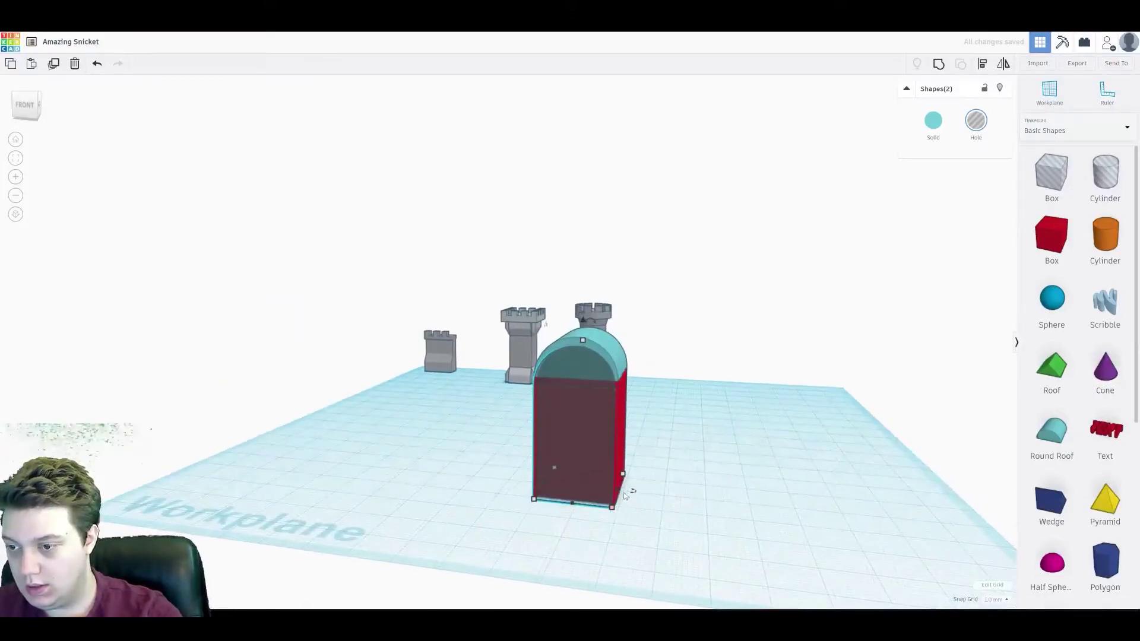
drag(619, 495, 614, 495)
click(640, 490)
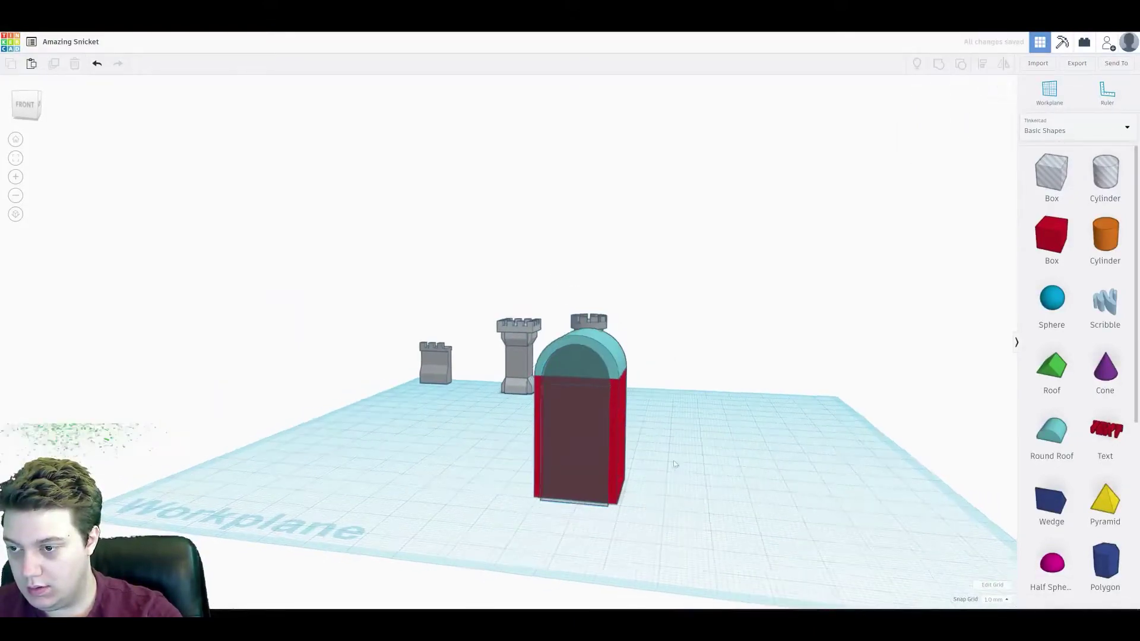
right_drag(669, 466, 696, 442)
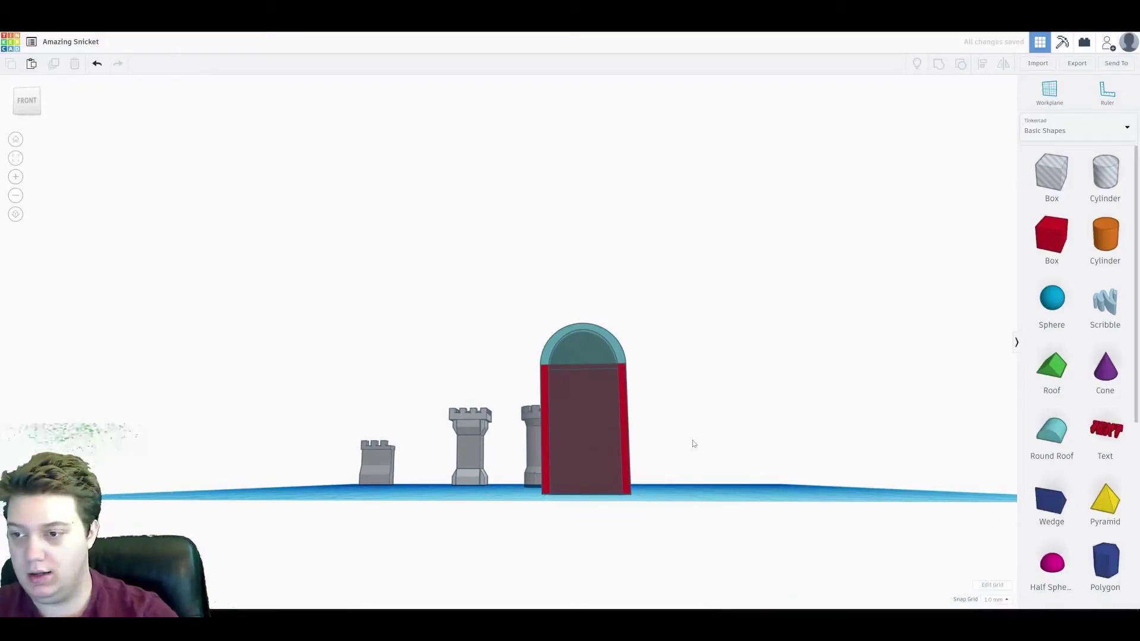
Group the outer box and round roof into one arch and colour it dark grey.
right_drag(617, 430, 461, 367)
click(460, 366)
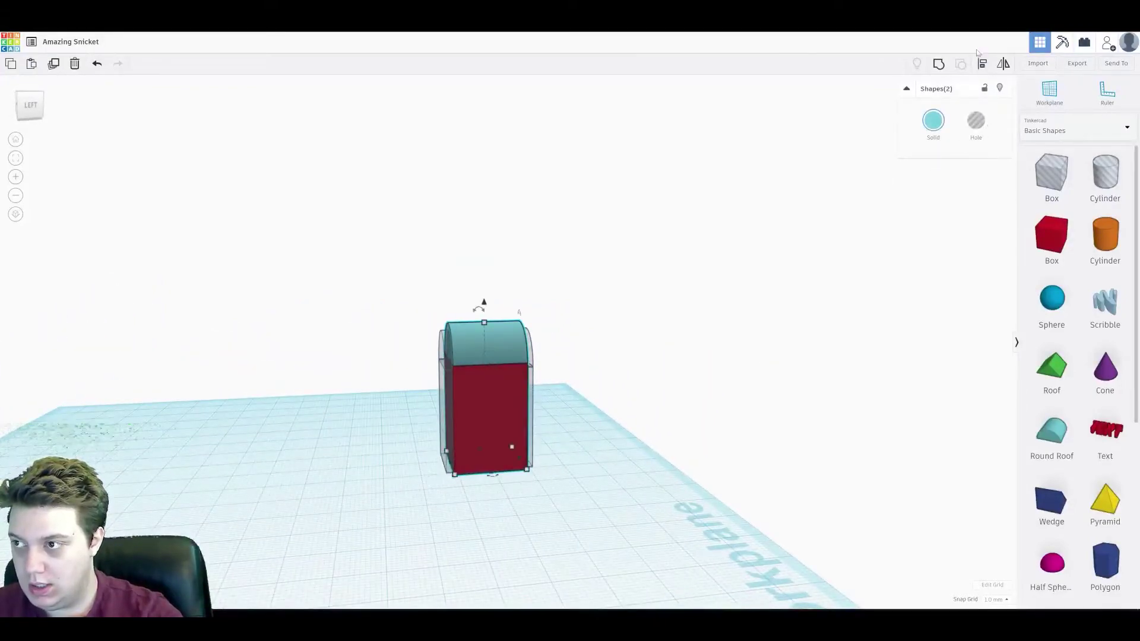
click(938, 66)
right_drag(682, 275, 285, 303)
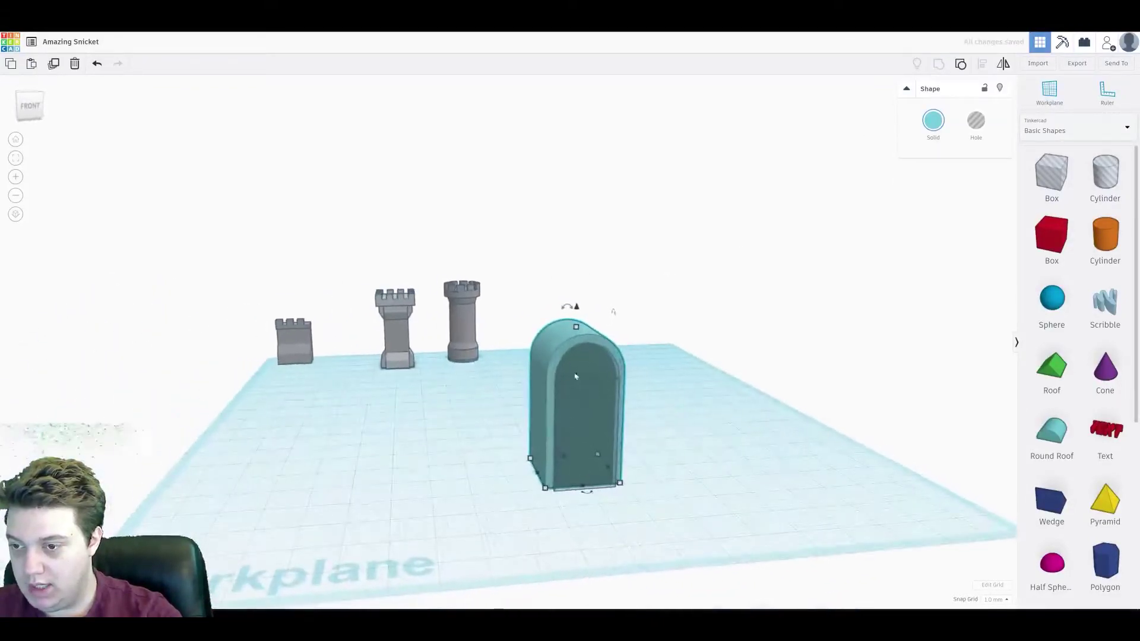
click(934, 120)
click(1100, 202)
click(845, 292)
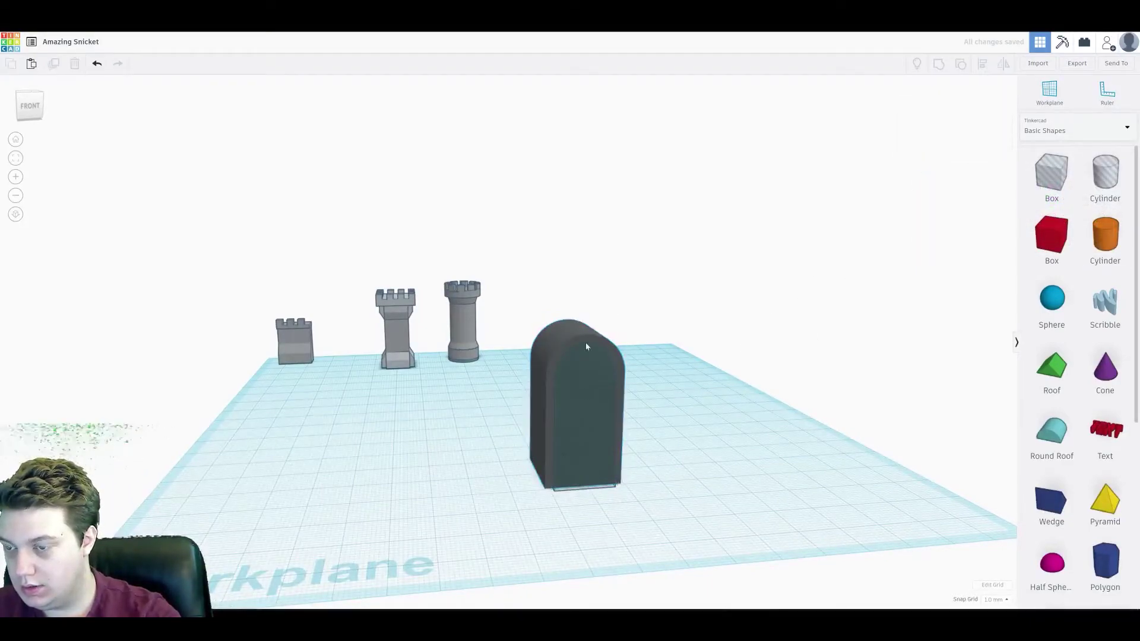
Fit a smaller copy of the dark grey arch inside the original, reduce its height, and undo the last shift.
right_drag(540, 360, 562, 350)
click(562, 351)
drag(586, 360, 710, 375)
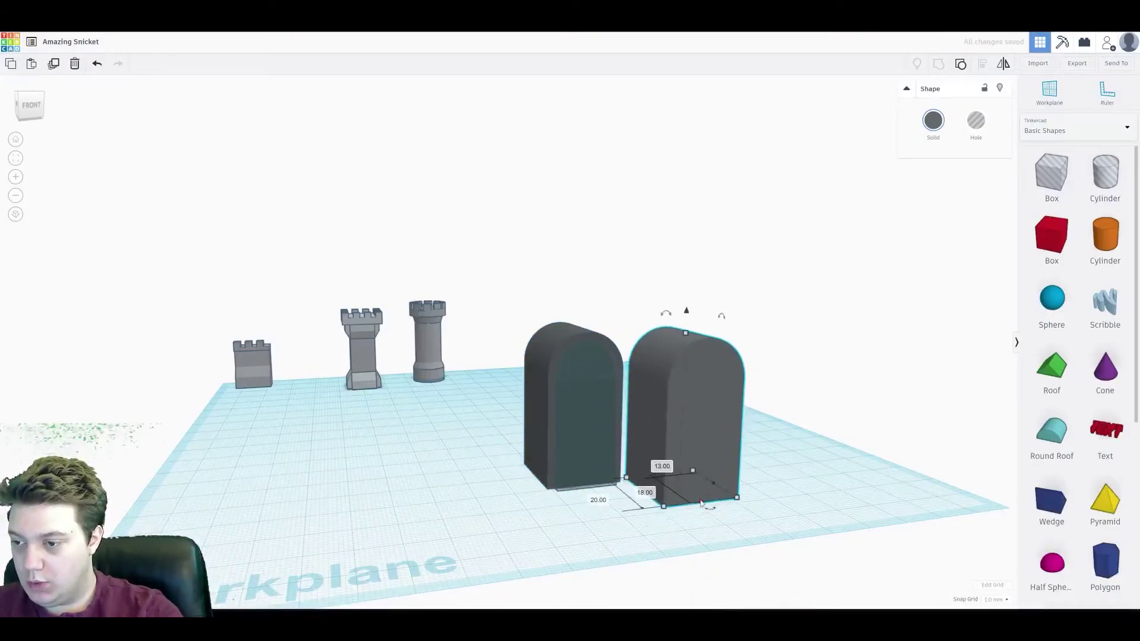
drag(687, 472, 579, 412)
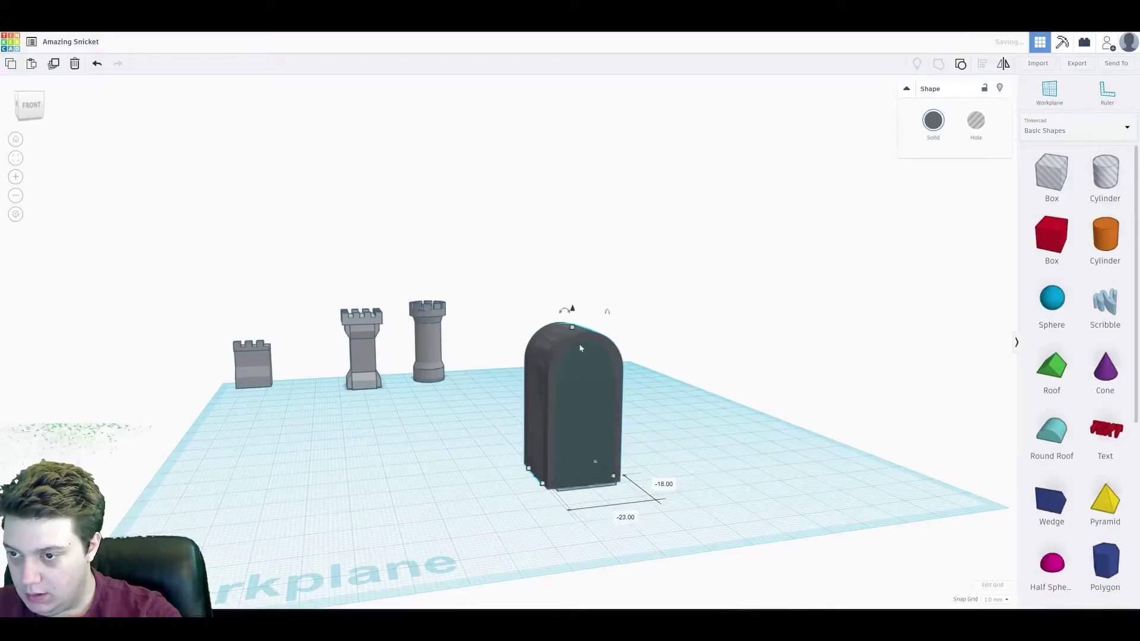
click(573, 328)
drag(572, 328, 573, 330)
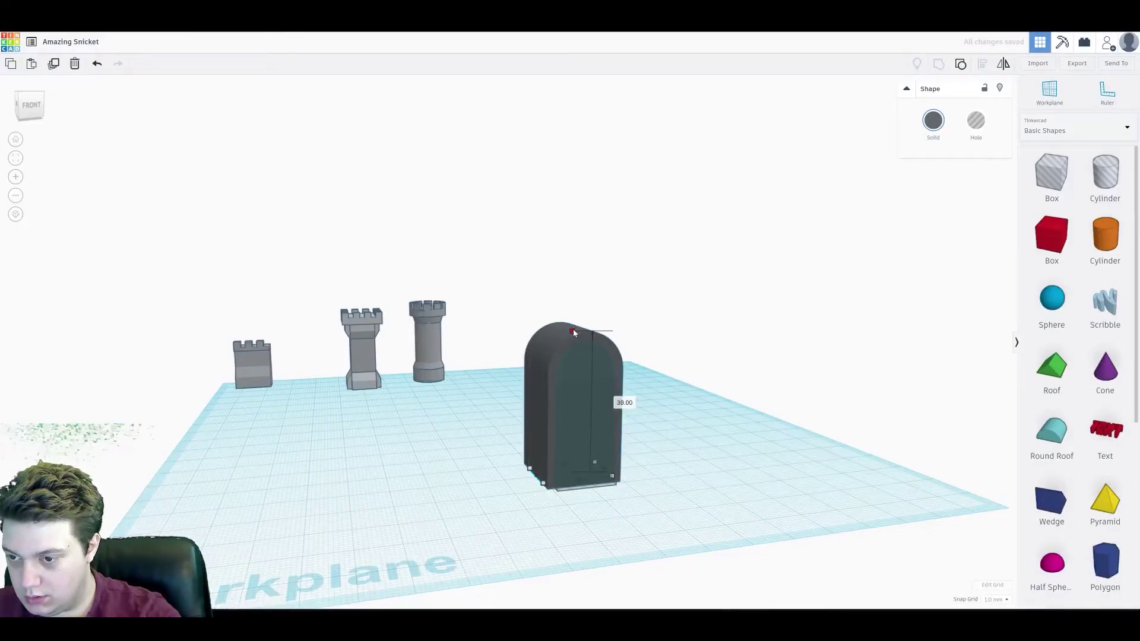
right_drag(558, 409, 554, 376)
drag(551, 389, 534, 356)
key(ctrl+z)
Spread the arch-shaped hole, the smaller arch and the large arch apart side by side.
right_drag(567, 344, 515, 267)
click(592, 429)
shift+click(593, 361)
drag(600, 423, 664, 429)
click(579, 433)
click(559, 425)
right_drag(558, 425, 644, 431)
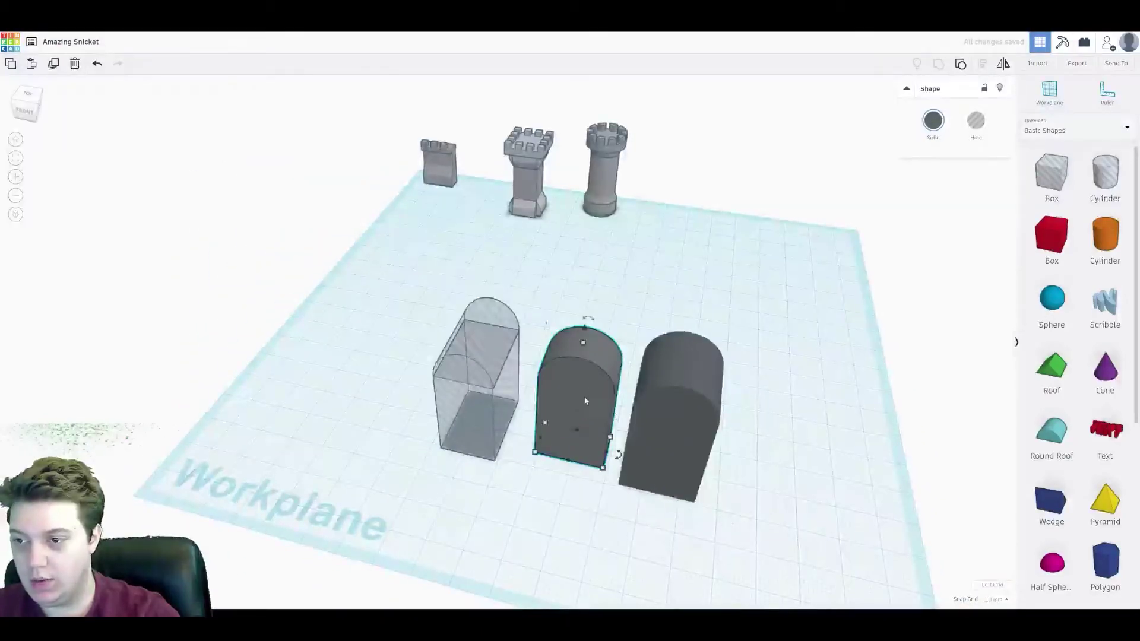
Colour the smaller middle arch dark brown as the door panel.
click(930, 124)
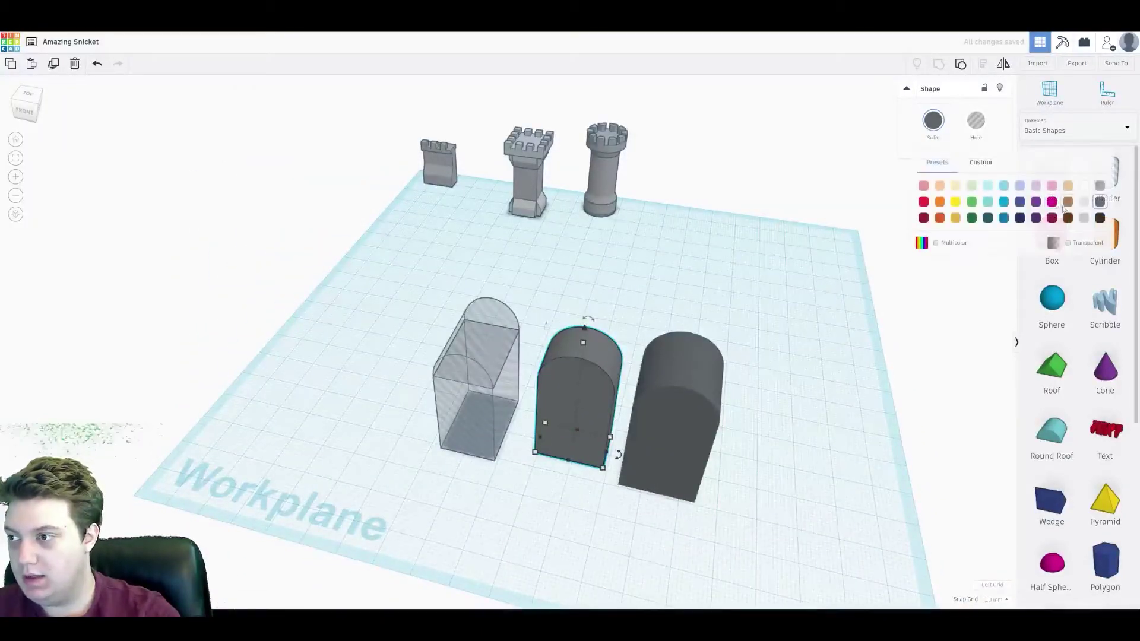
click(1068, 217)
click(772, 356)
Select the hole shapes, brown door and grey arch and align them on their centre across the width.
right_drag(772, 357, 590, 414)
drag(391, 320, 792, 520)
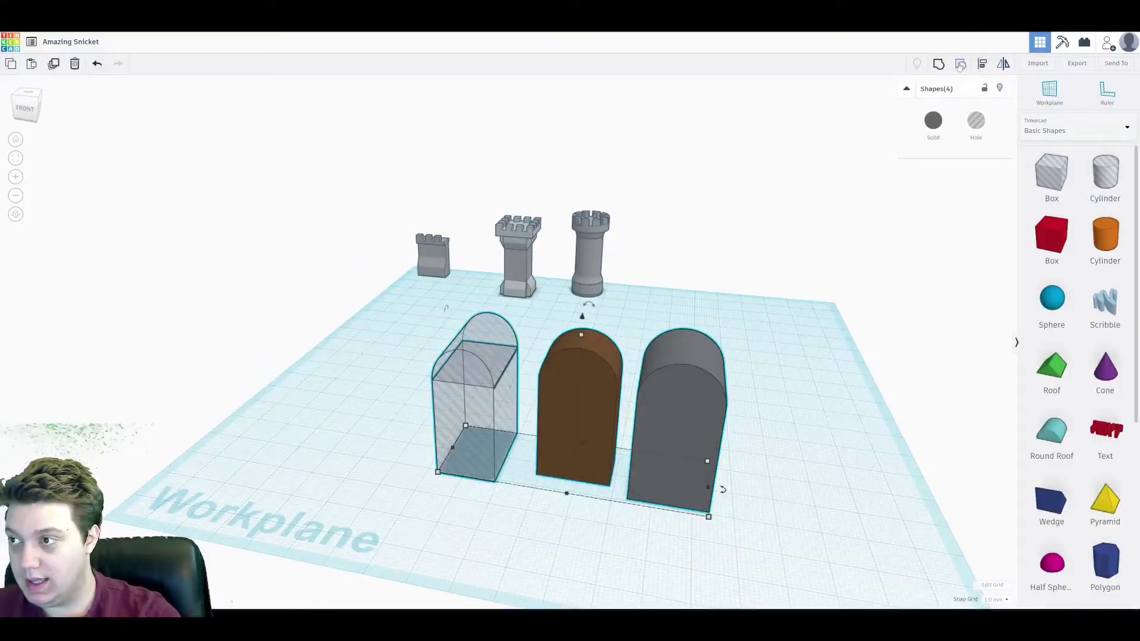
click(981, 65)
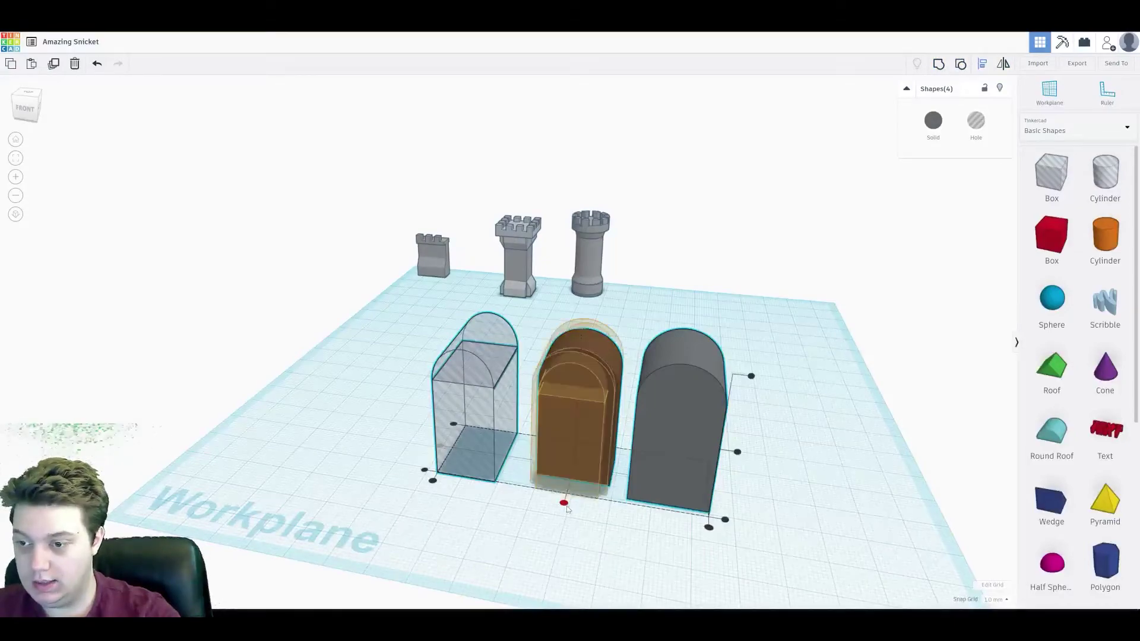
click(566, 503)
Group the grey arch with the box and round-roof holes to cut out the doorway opening.
scroll(605, 404, up, 3)
scroll(605, 404, up, 2)
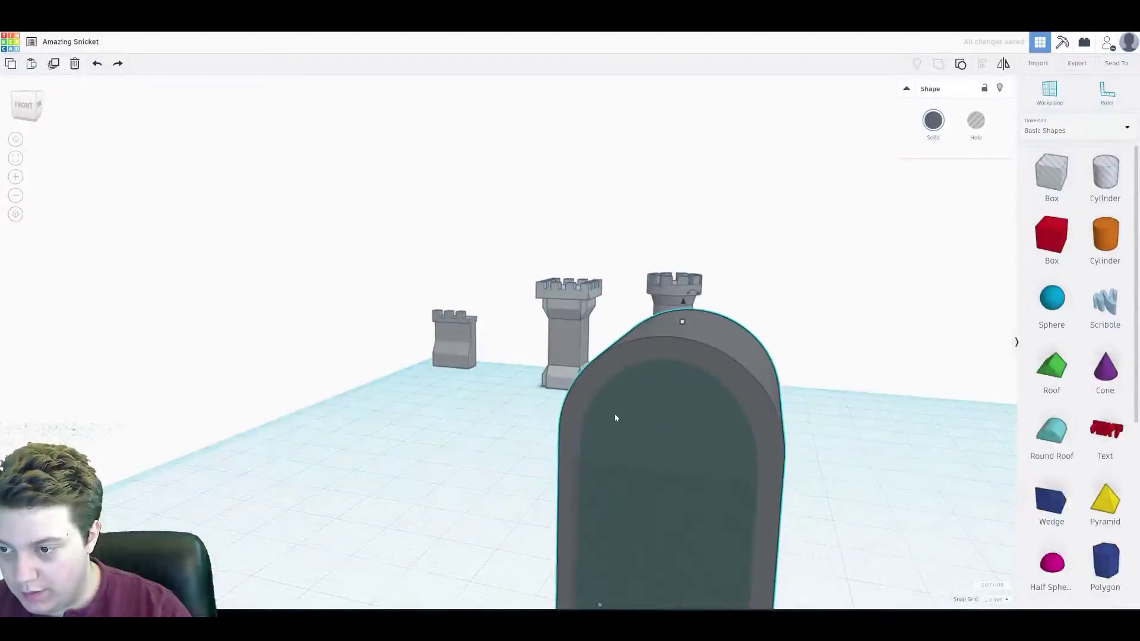
scroll(615, 418, down, 2)
shift+click(611, 417)
shift+click(602, 479)
click(941, 64)
Adjust the position of the brown door panel inside the hollow grey frame.
right_drag(750, 475, 974, 446)
click(604, 441)
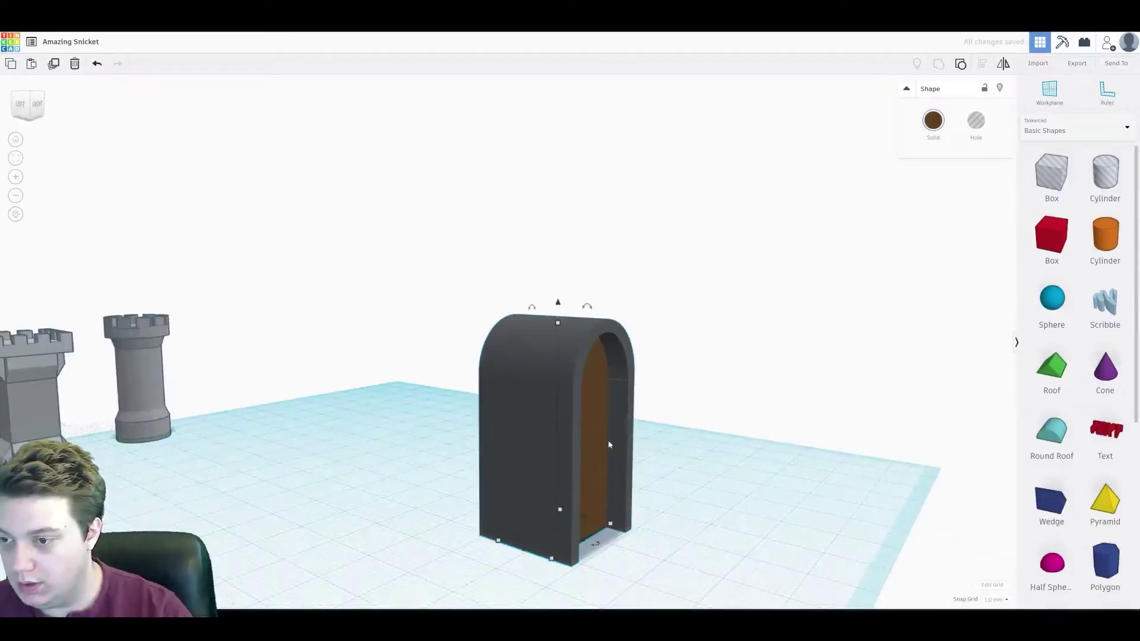
drag(596, 461, 609, 457)
click(660, 445)
Group the brown door with the grey frame and enable Multicolor to keep their separate colours.
right_drag(801, 437, 613, 300)
drag(613, 300, 382, 542)
right_drag(382, 542, 674, 411)
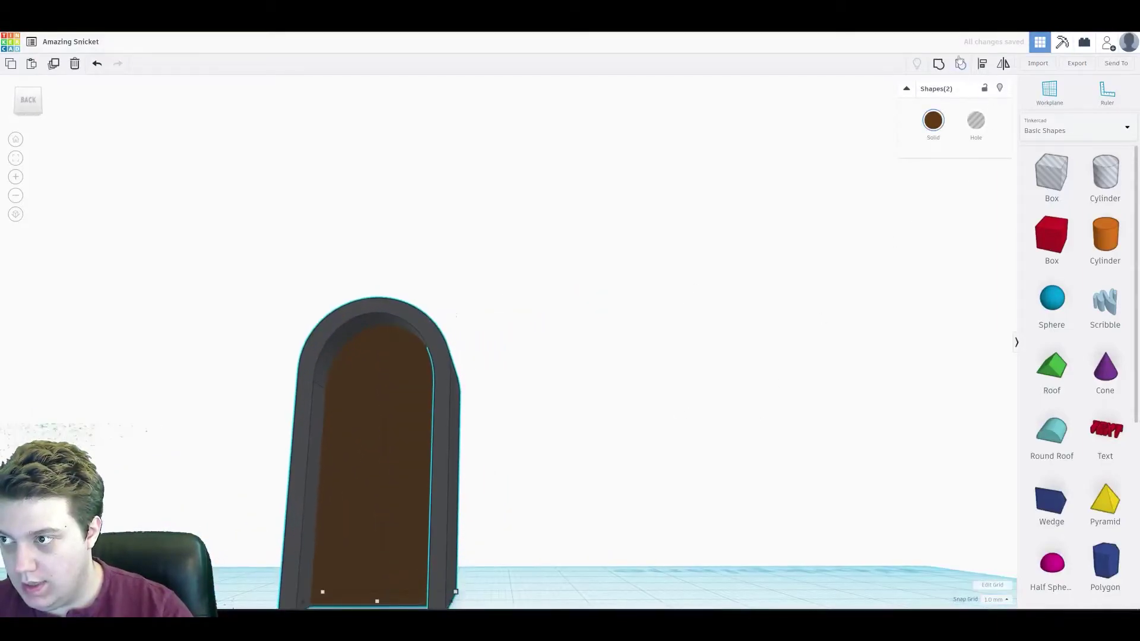
click(936, 64)
click(918, 134)
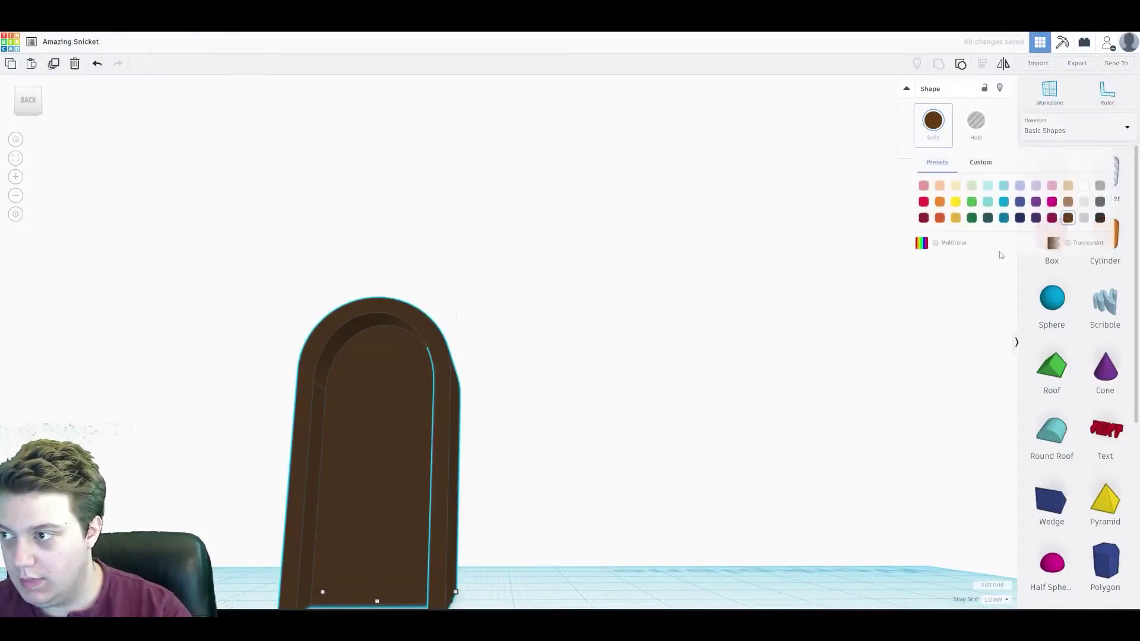
click(935, 243)
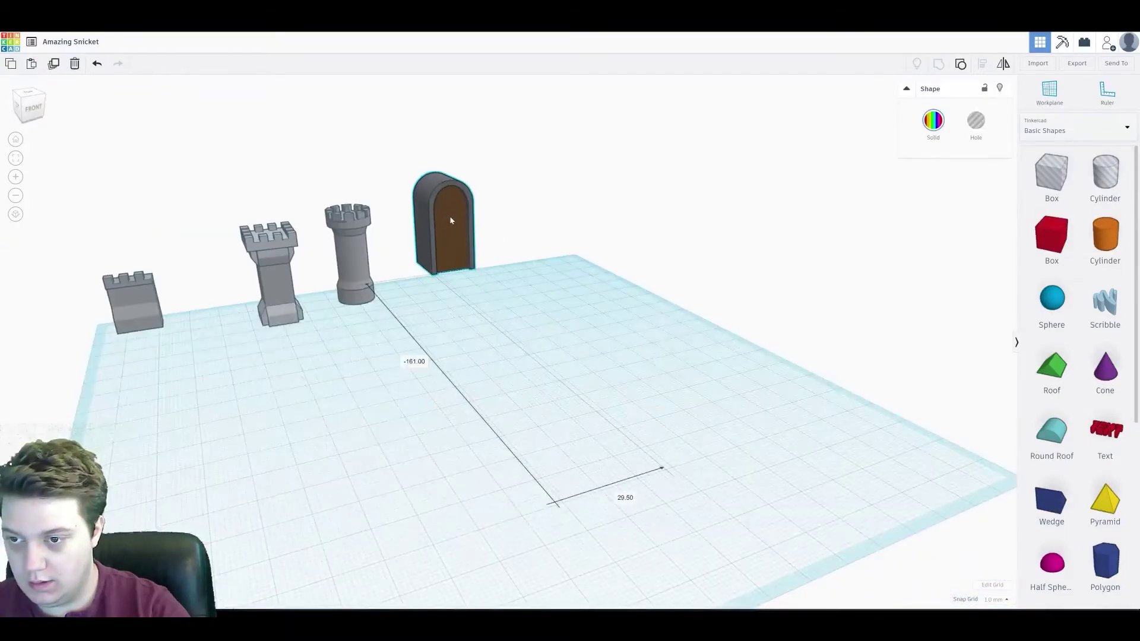
Undo the doorway's move to the back, then paste a copy and place it beside the round tower.
click(784, 333)
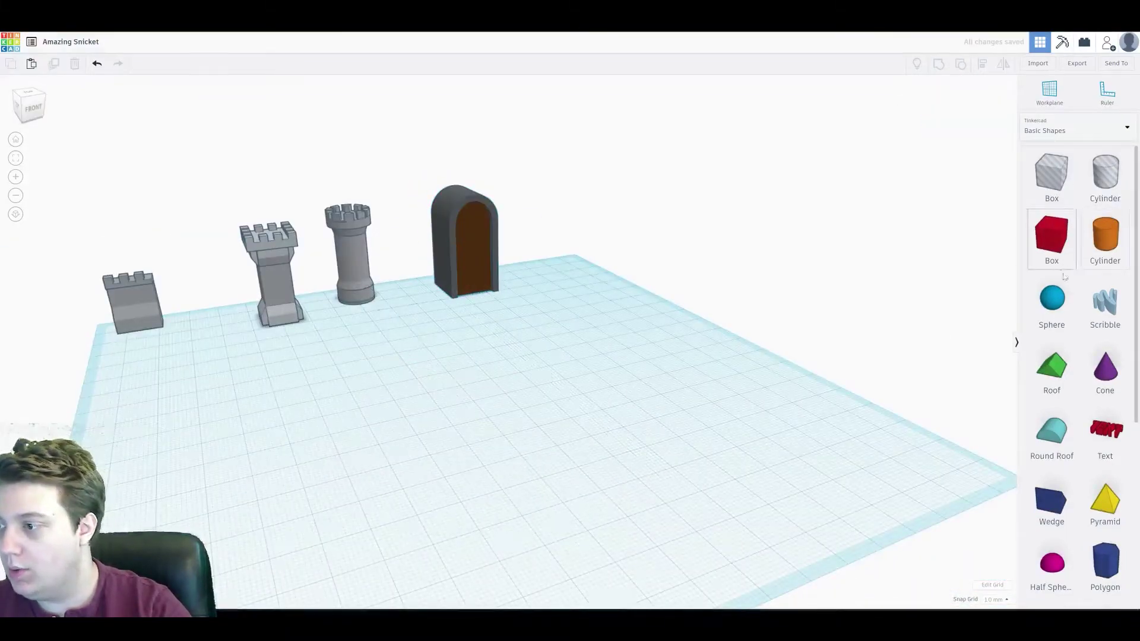
click(487, 257)
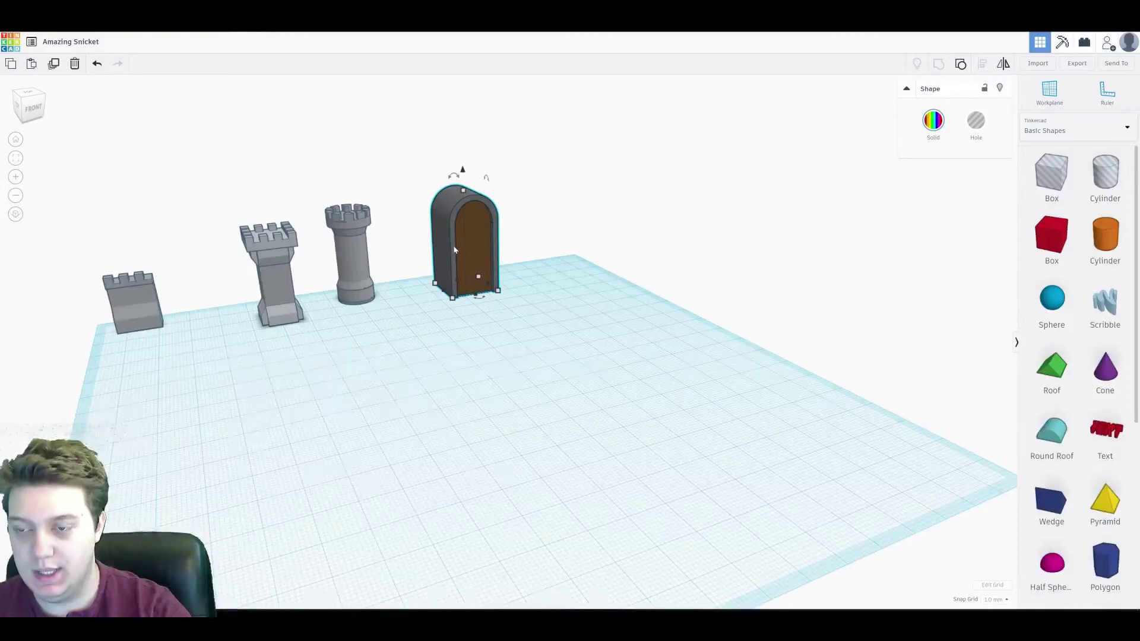
key(ctrl+z)
right_drag(733, 386, 640, 332)
right_drag(734, 351, 516, 343)
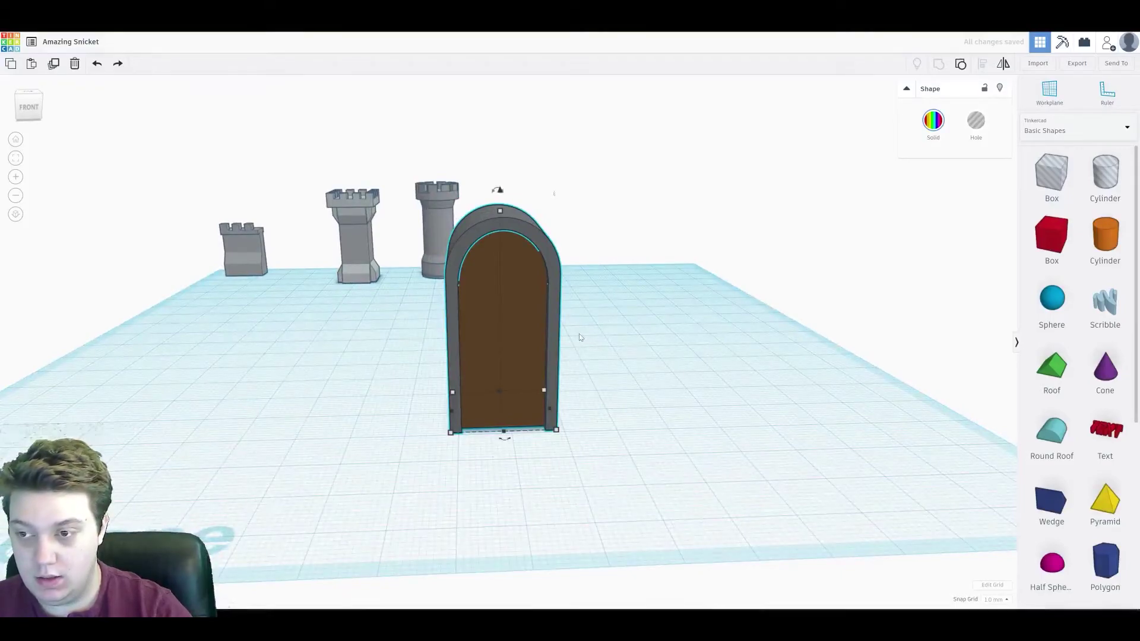
key(ctrl+v)
drag(488, 362, 511, 249)
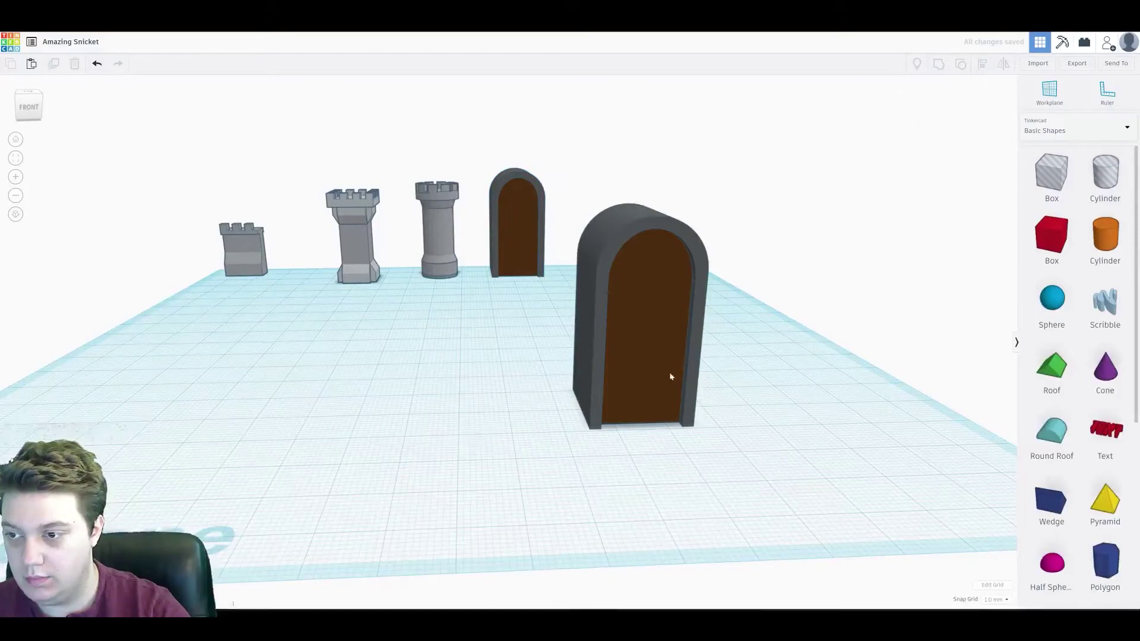
Open the front doorway's group, ungroup its grey frame and select the box hole inside it.
click(654, 396)
double_click(644, 372)
right_drag(732, 360, 568, 350)
click(573, 344)
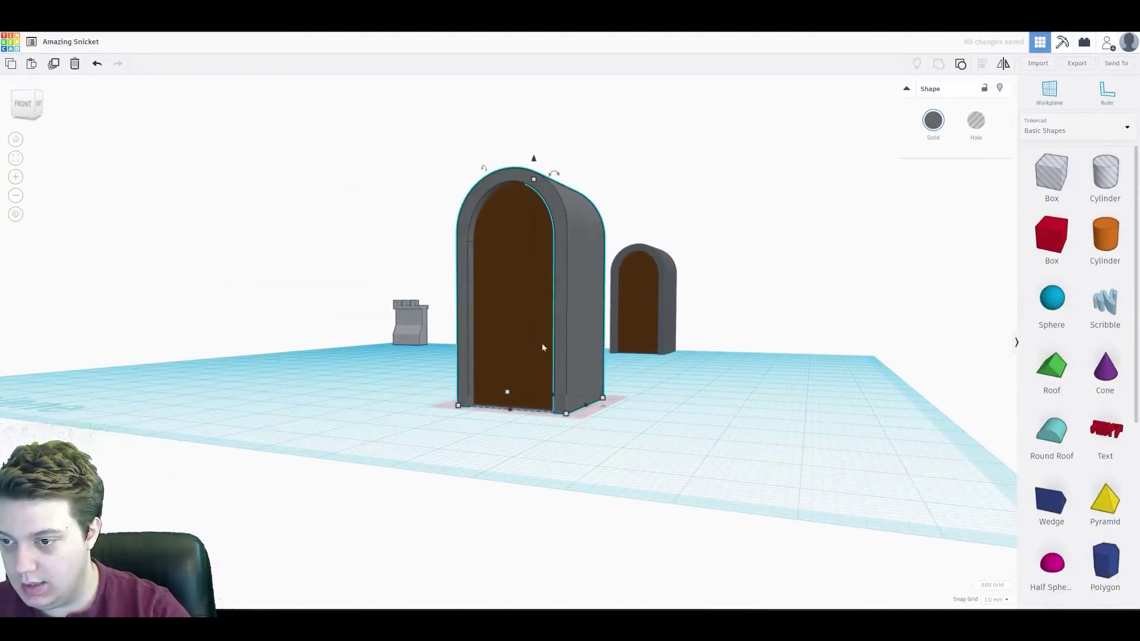
click(878, 240)
click(590, 254)
click(962, 63)
double_click(587, 355)
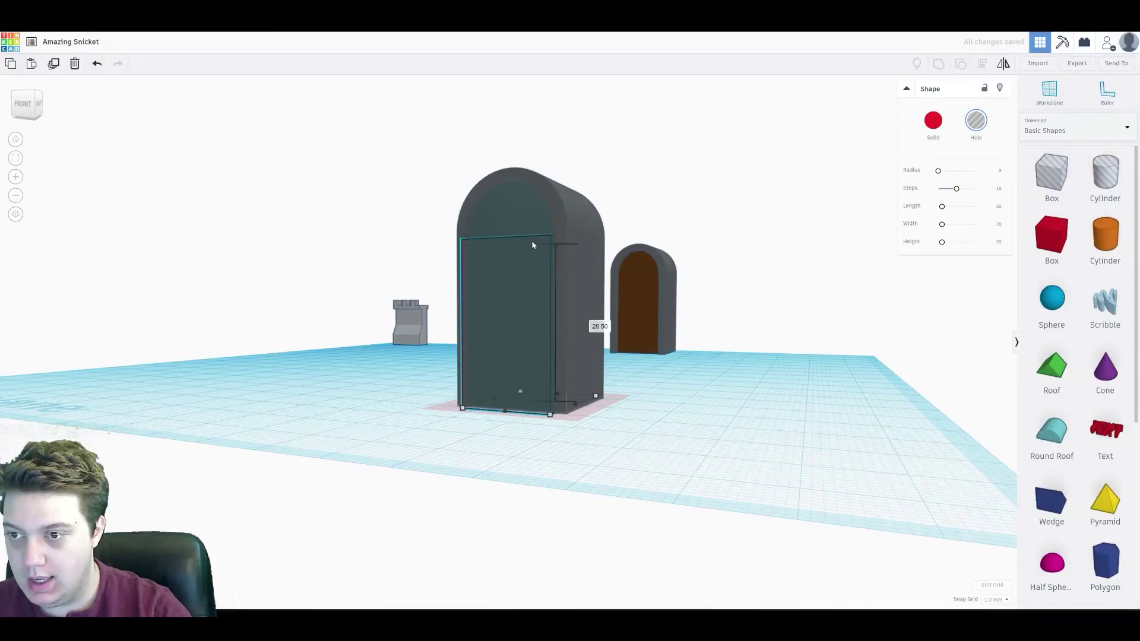
Adjust the height of the box hole to leave a thin crossbar below the arch, and undo the last grouping.
drag(536, 240, 538, 228)
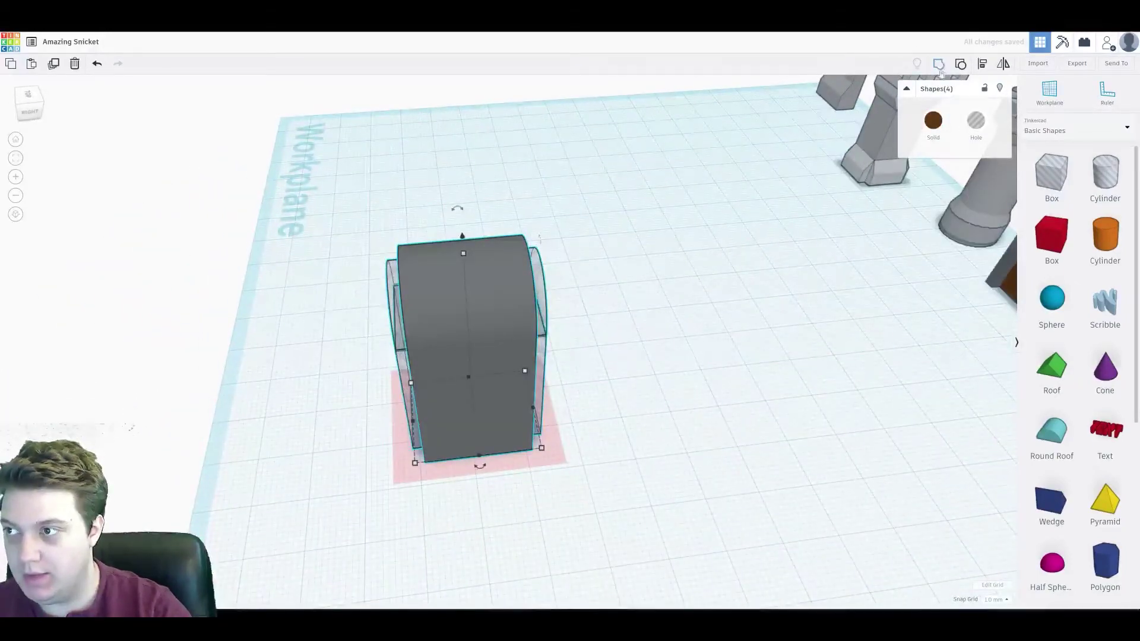
right_drag(440, 323, 762, 255)
mouse_move(623, 276)
right_down()
mouse_move(542, 304)
mouse_move(580, 272)
mouse_move(600, 277)
mouse_move(558, 286)
mouse_move(626, 291)
right_up()
key(ctrl+z)
scroll(609, 291, up, 4)
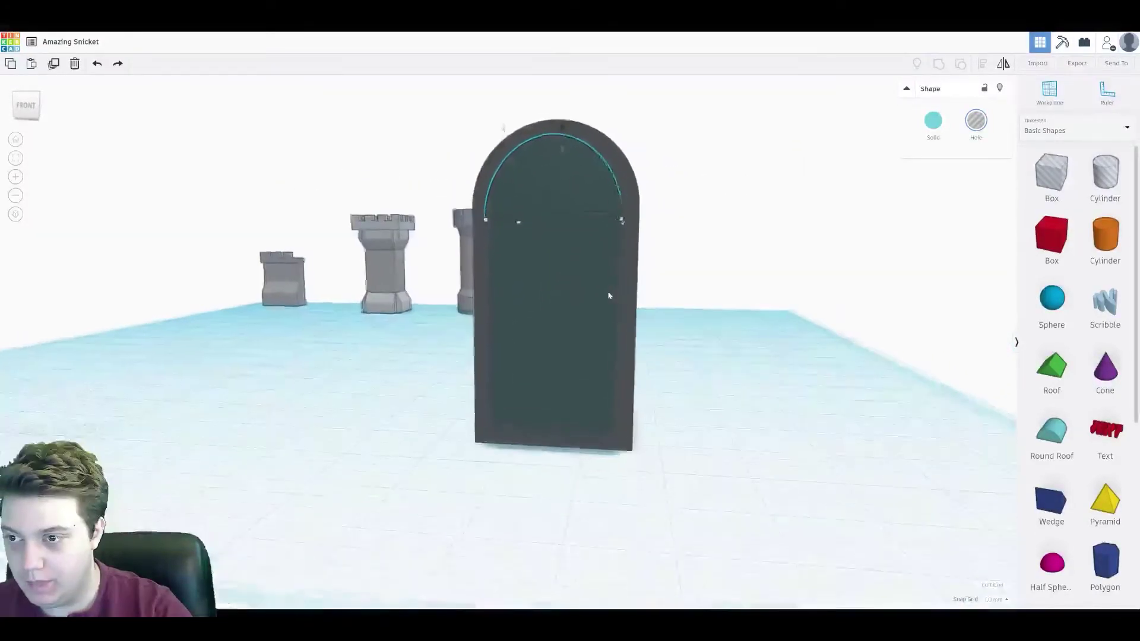
Pull the hole shapes, brown panel and grey frame apart to inspect them, and undo the moves.
drag(585, 311, 412, 304)
click(564, 293)
drag(560, 295, 781, 306)
click(572, 279)
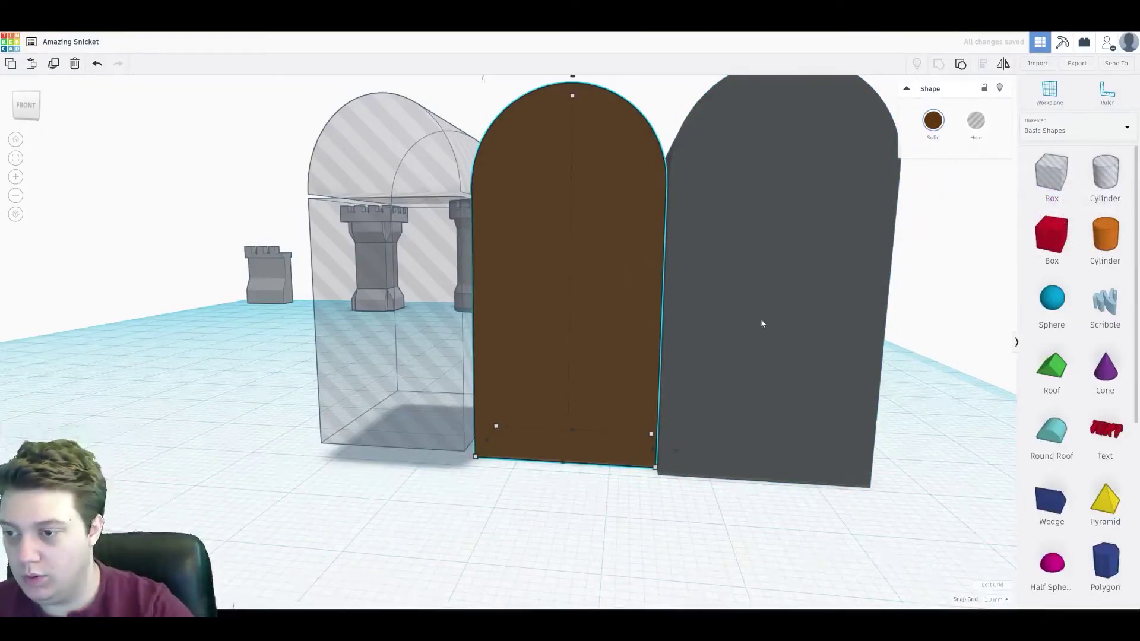
key(ctrl+z)
key(ctrl+z)
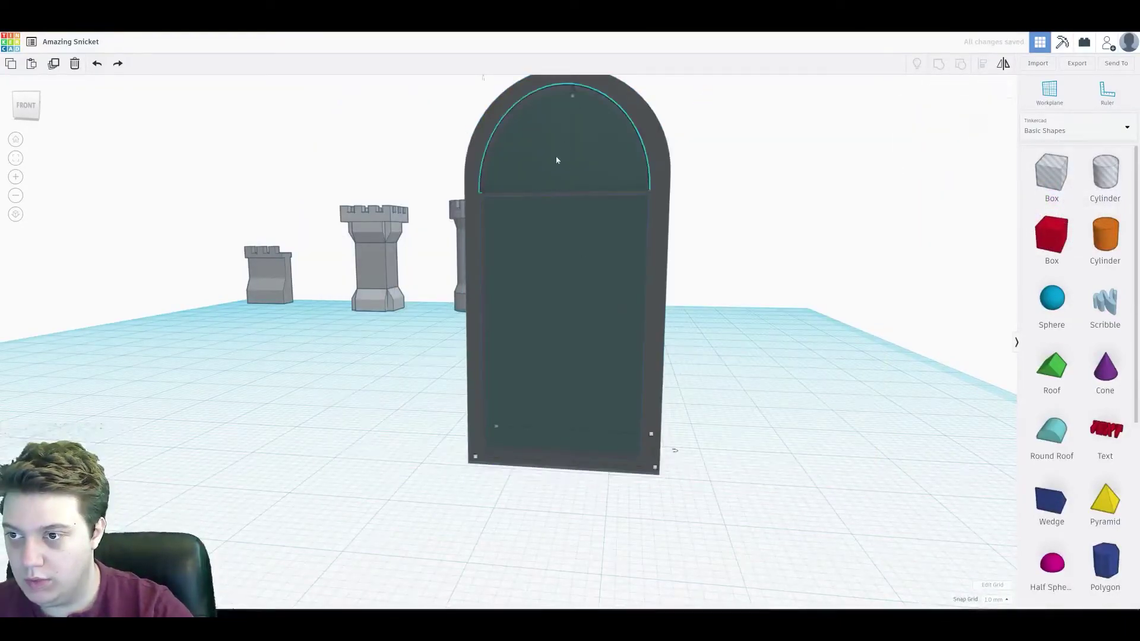
Group the two hole shapes with the grey frame to cut the window openings, and colour the brown panel pale yellow.
shift+click(664, 244)
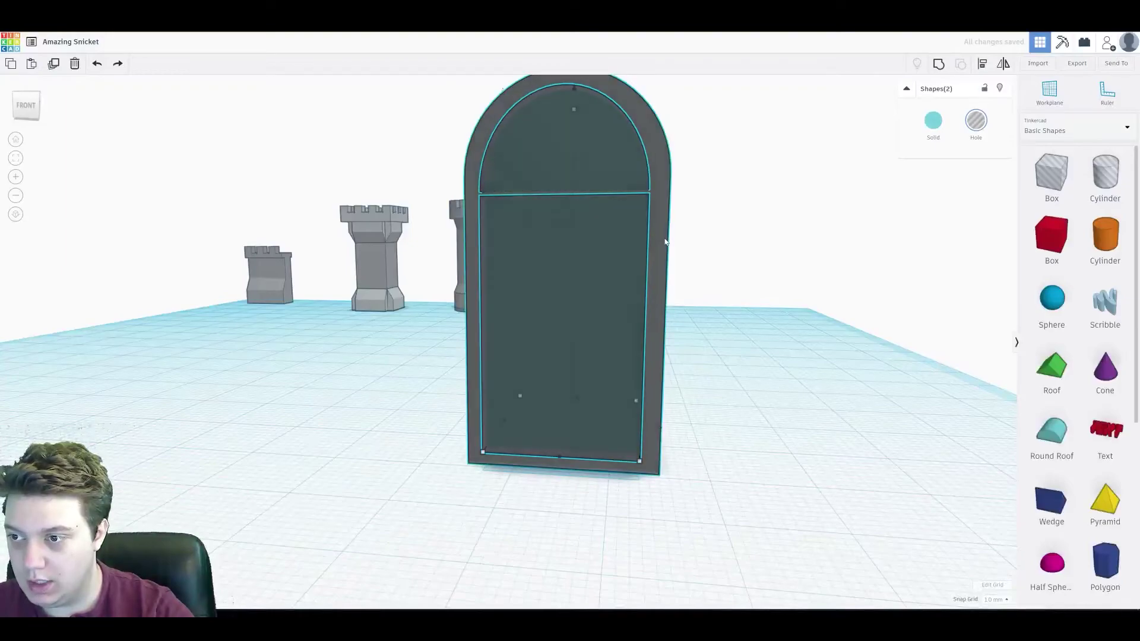
click(939, 64)
right_drag(712, 242, 598, 323)
click(934, 122)
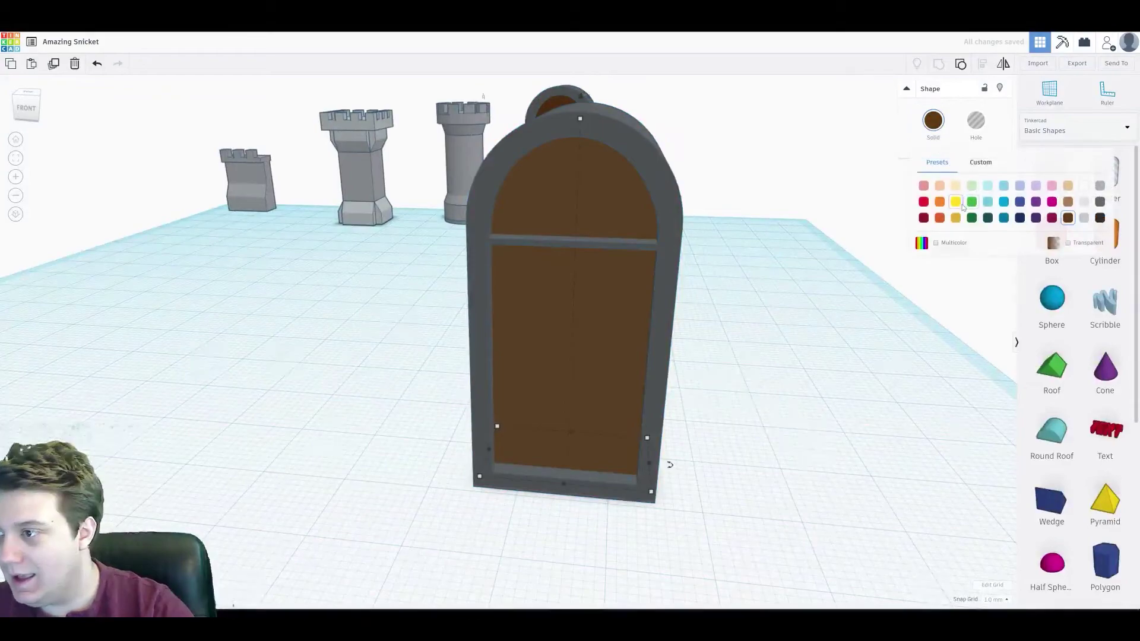
click(956, 186)
Undo the accidental move and group the pale yellow panel with the grey window frame.
right_drag(472, 315, 765, 321)
drag(607, 354, 560, 286)
key(ctrl+z)
key(ctrl+z)
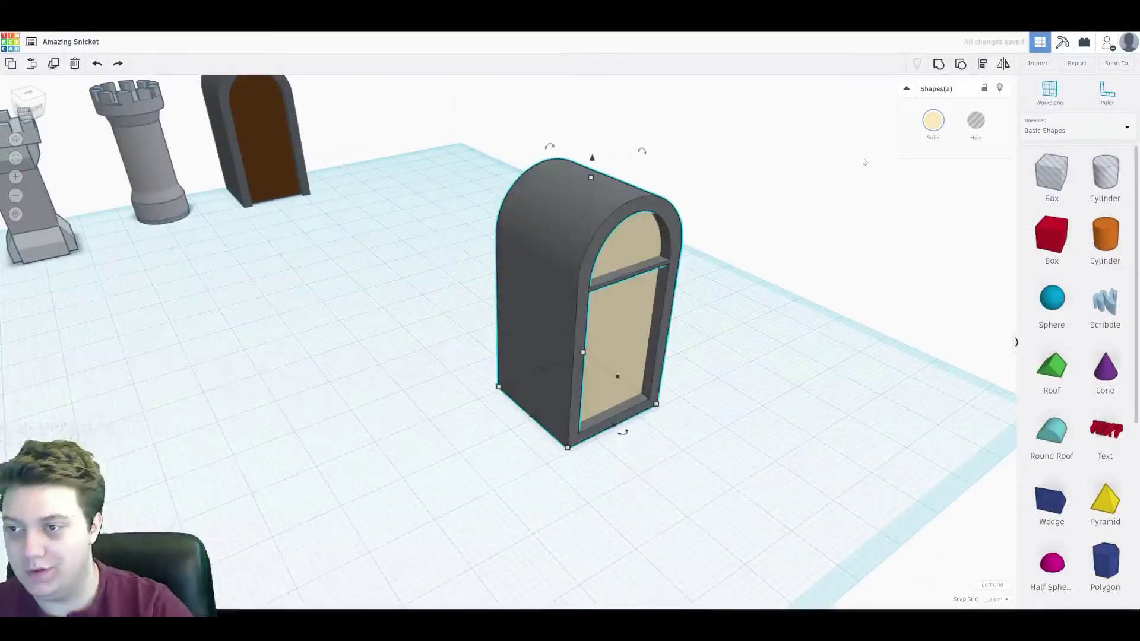
click(937, 64)
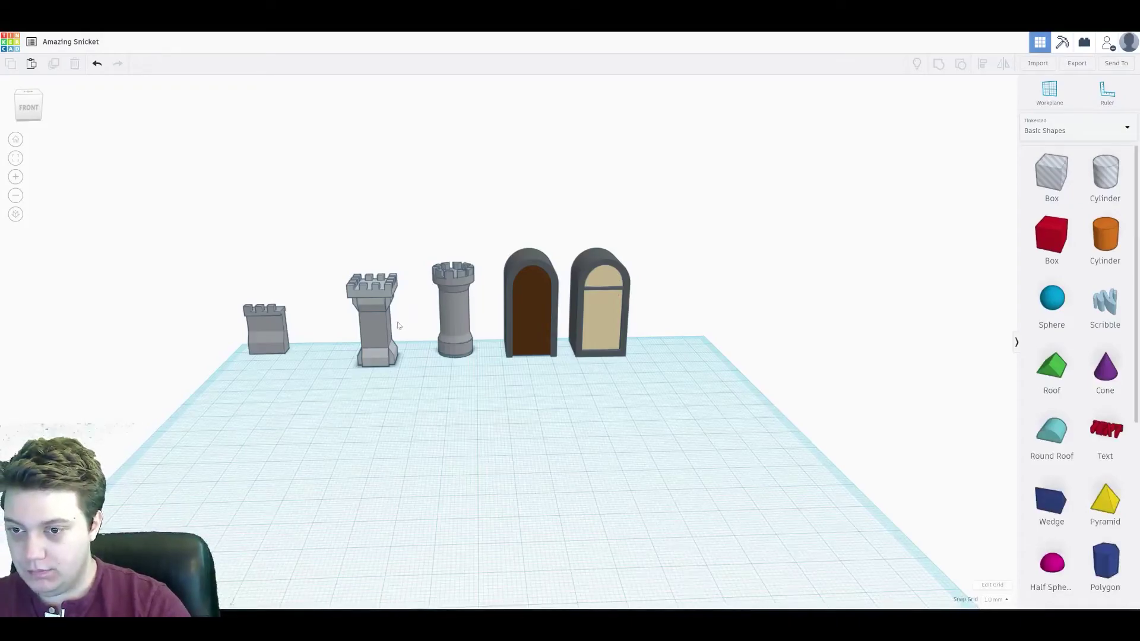
Build a castle enclosure from copied wall segments, round corner towers and a gatehouse of two square towers flanking the arched doorway.
click(378, 407)
right_drag(671, 469, 636, 438)
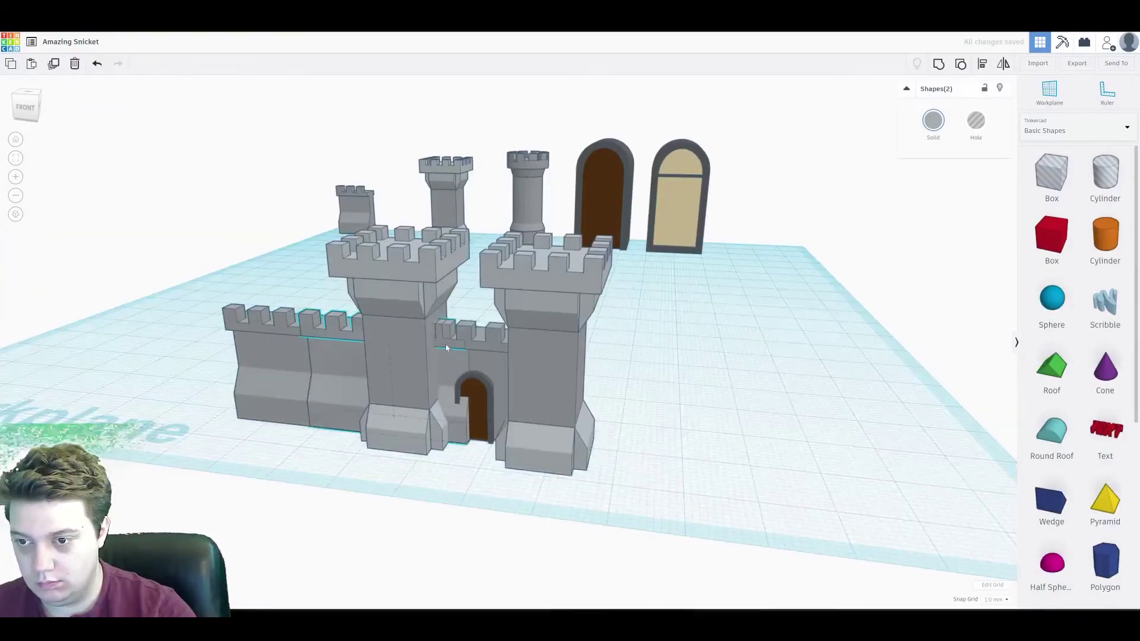
click(330, 365)
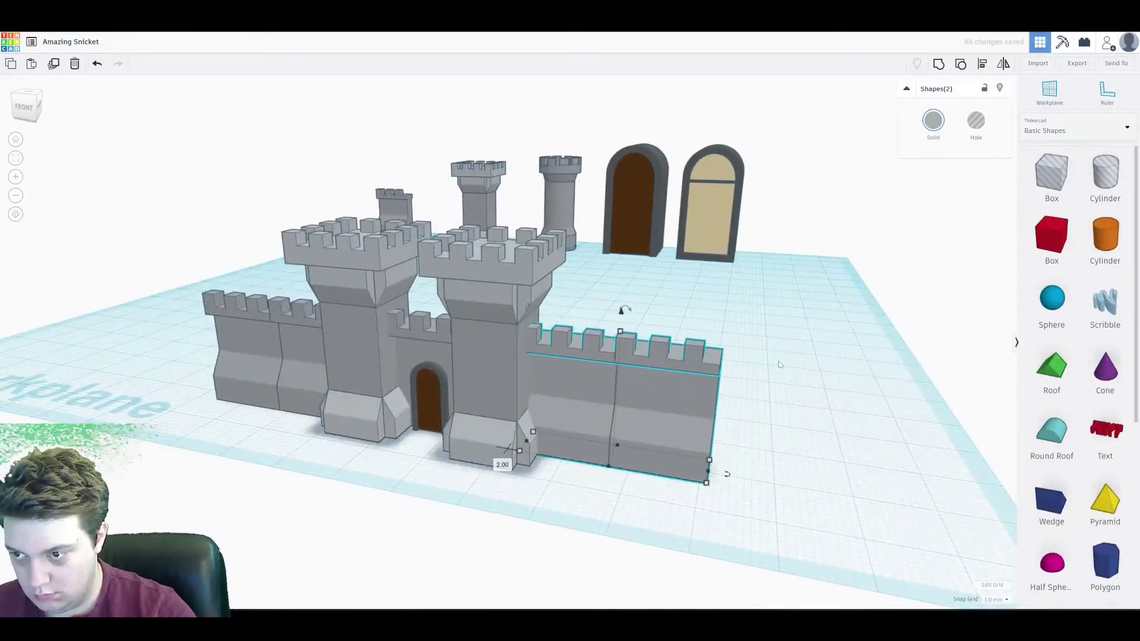
drag(208, 230, 664, 475)
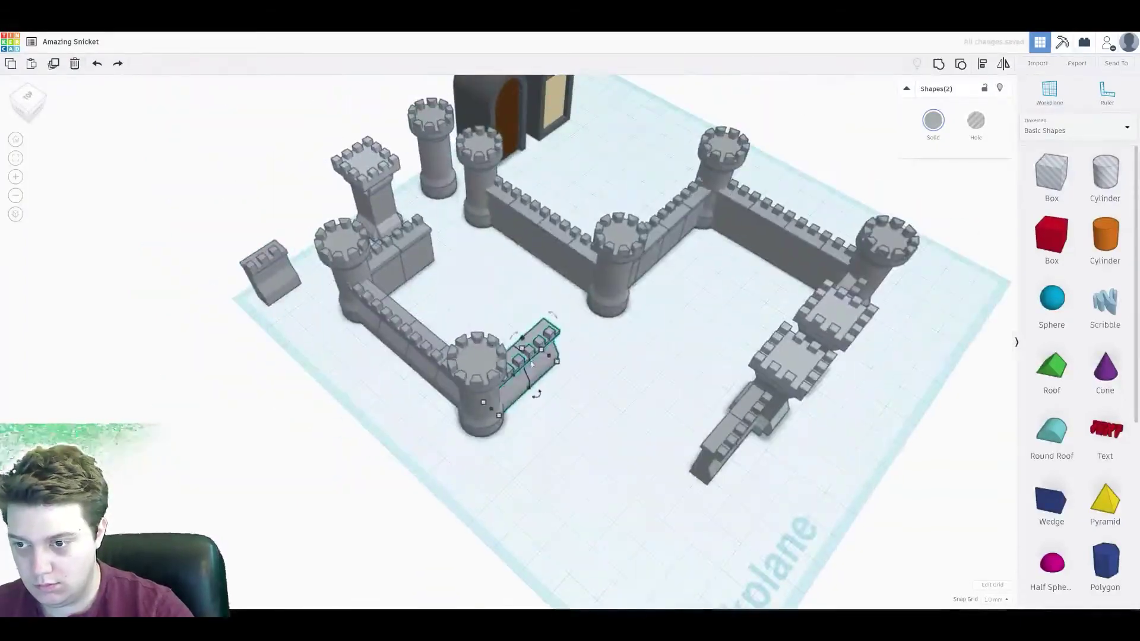
drag(528, 368, 449, 232)
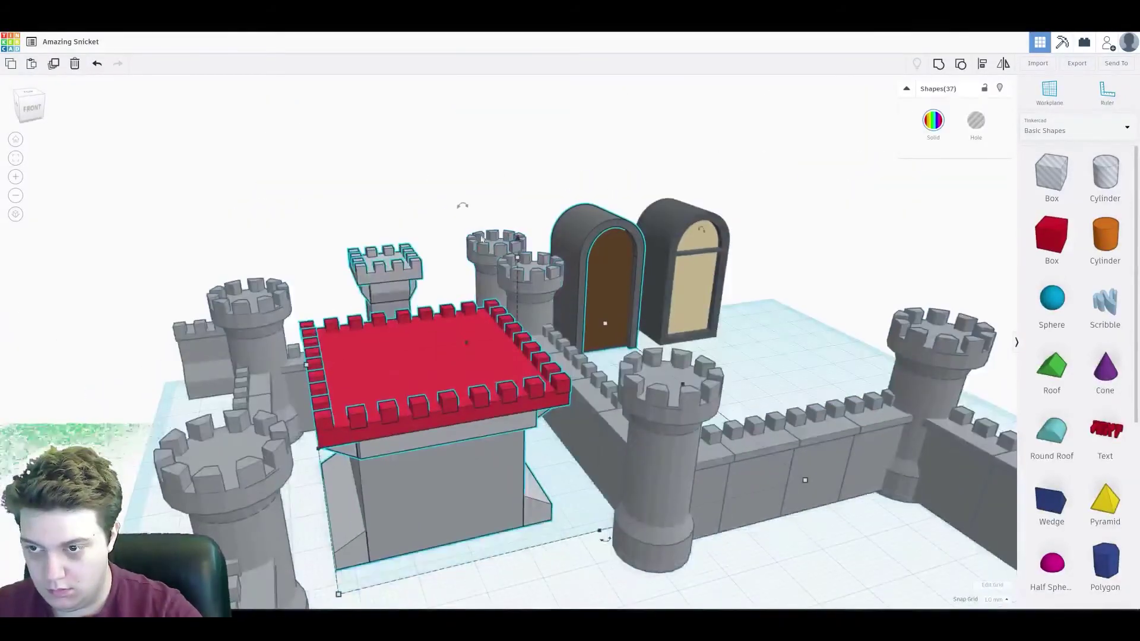
Recolour the wide keep's red crenellated roof grey to match the walls.
click(515, 351)
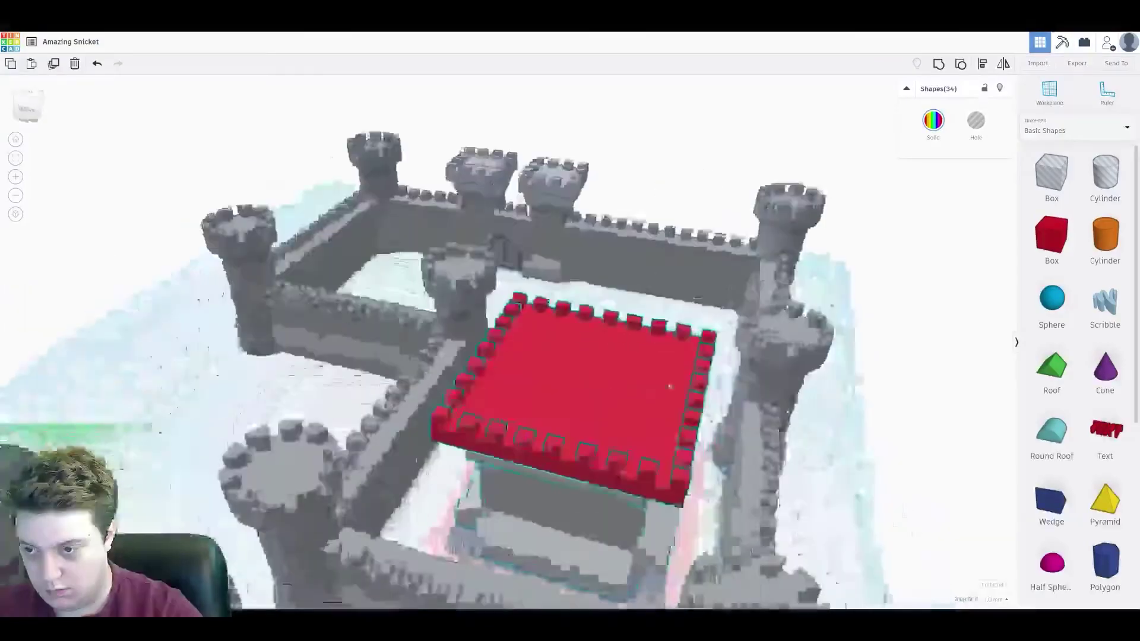
click(933, 119)
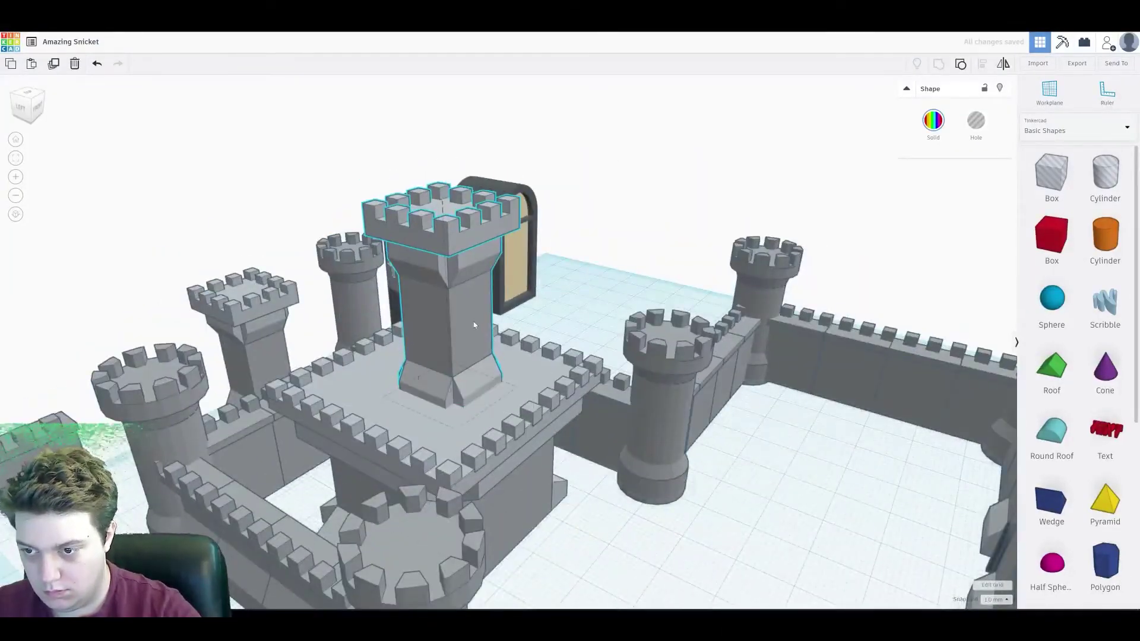
Shorten the square tower on the keep's roof and adjust its footprint to form a low upper storey.
drag(428, 218, 431, 193)
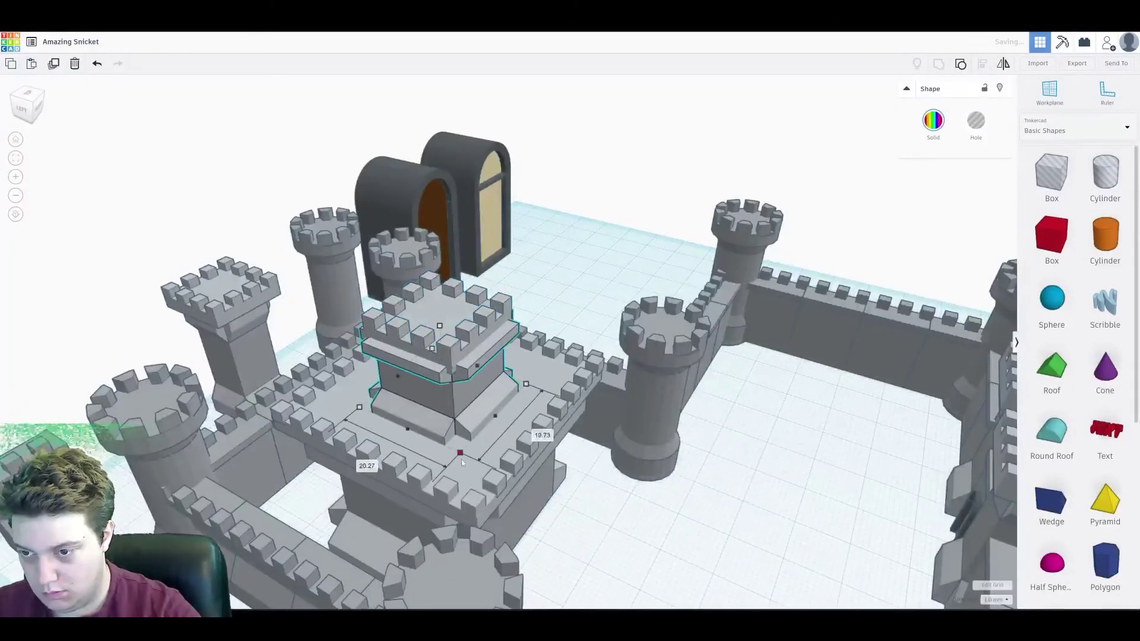
click(585, 493)
right_drag(585, 492, 301, 338)
click(399, 374)
click(433, 342)
scroll(399, 297, down, 5)
scroll(394, 237, up, 5)
Group the selected keep parts and align the upper tower to the middle of the wide keep below.
key(ctrl+z)
mouse_move(394, 237)
right_down()
mouse_move(492, 195)
mouse_move(405, 222)
right_up()
key(ctrl+g)
scroll(500, 196, down, 8)
click(460, 368)
shift+click(465, 309)
key(l)
click(461, 475)
Copy the arched doorway to the keep's front wall, scale it down proportionally and set it into the wall at ground level.
alt+drag(594, 314, 469, 409)
shift+drag(460, 333, 470, 429)
right_drag(470, 428, 489, 428)
drag(489, 429, 501, 466)
scroll(501, 463, up, 8)
right_drag(501, 463, 481, 380)
drag(445, 368, 446, 356)
Place copies of the pale yellow arched window on the keep's front wall, one on each side of the door.
scroll(491, 372, down, 4)
alt+drag(879, 262, 458, 402)
drag(458, 333, 456, 305)
alt+drag(454, 365, 350, 365)
right_drag(463, 409, 469, 469)
click(543, 456)
Copy a keep window, raise it to the upper tower and position it against the tower wall.
alt+drag(458, 351, 403, 351)
drag(473, 297, 473, 199)
right_drag(487, 238, 564, 148)
right_drag(440, 196, 557, 204)
drag(533, 226, 460, 268)
right_drag(460, 269, 285, 250)
drag(438, 270, 465, 286)
right_drag(465, 286, 600, 332)
drag(481, 282, 494, 284)
Duplicate the upper tower's window and move the copy to the adjacent wall.
right_drag(582, 297, 593, 253)
shift+click(487, 267)
click(450, 267)
key(ctrl+d)
drag(454, 312, 511, 285)
right_drag(511, 285, 380, 220)
shift+click(379, 232)
click(498, 297)
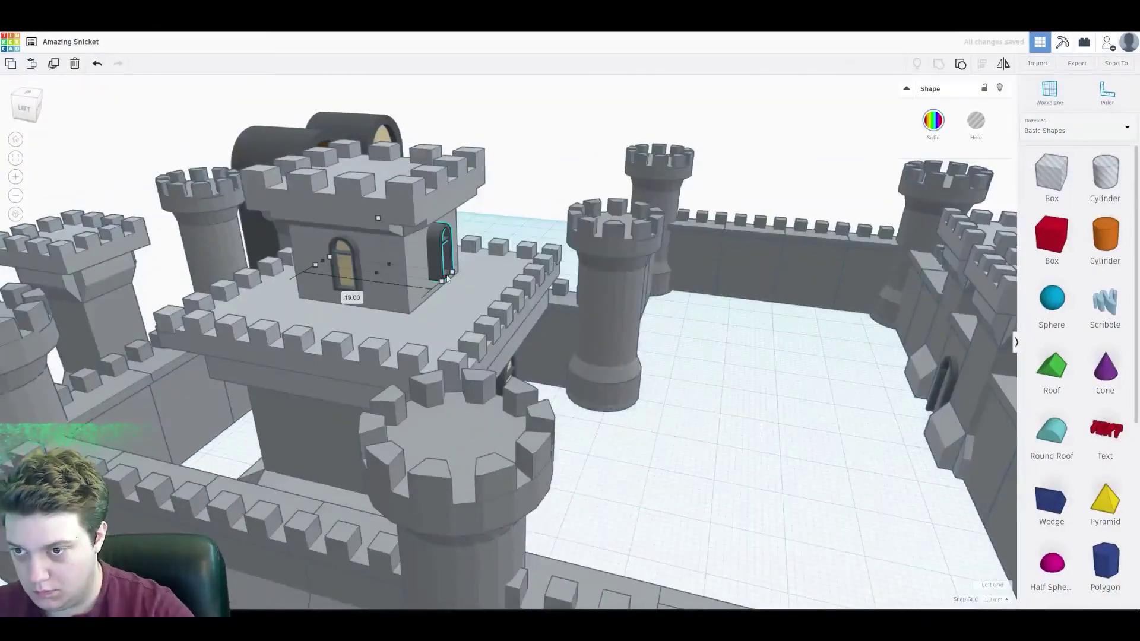
Adjust the fit of the arched window on the upper tower's front wall.
click(961, 64)
click(439, 253)
scroll(560, 374, up, 5)
drag(513, 457, 489, 451)
click(647, 196)
scroll(593, 267, down, 5)
right_drag(593, 267, 491, 268)
scroll(491, 267, down, 5)
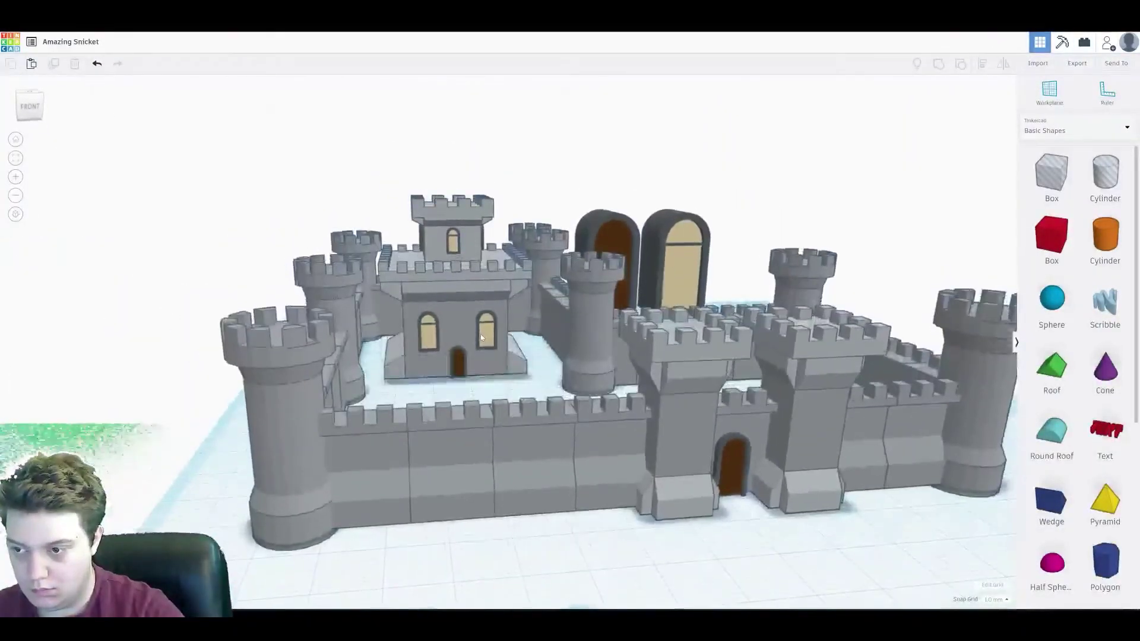
Select all pieces of the assembled castle, leaving out the spare parts behind it, and group them.
right_drag(463, 127, 474, 236)
scroll(474, 236, down, 5)
drag(410, 237, 778, 576)
drag(744, 160, 365, 444)
click(938, 64)
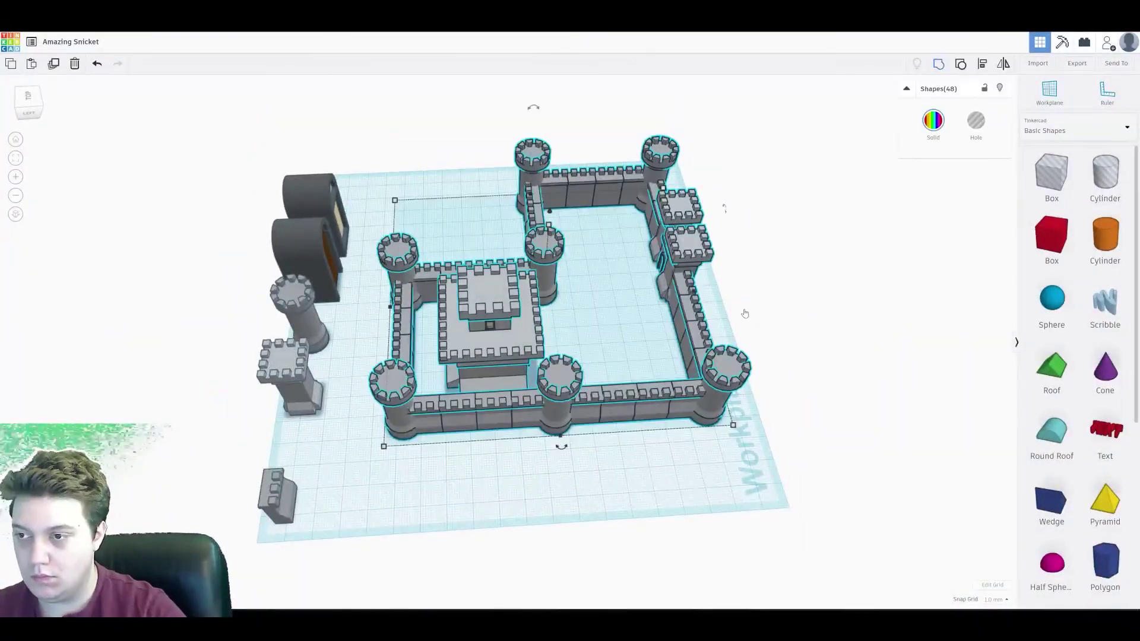
right_drag(770, 208, 753, 395)
click(754, 396)
scroll(498, 346, up, 4)
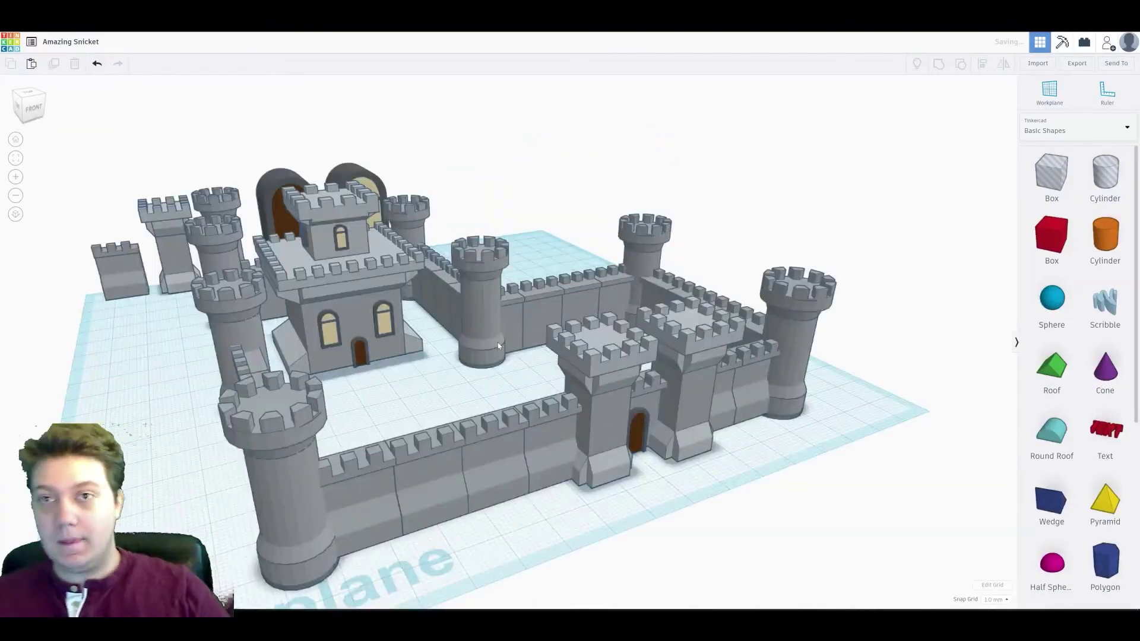
Examine the finished castle and the reusable pieces behind it from several angles and distances.
right_drag(508, 280, 398, 315)
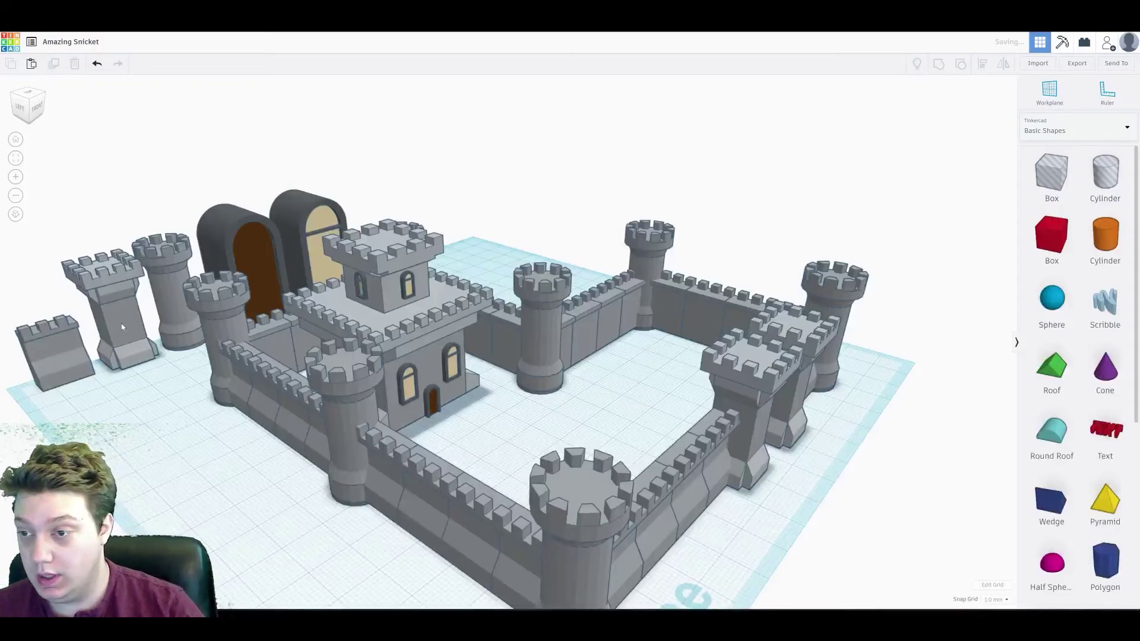
right_drag(736, 341, 528, 347)
scroll(538, 409, down, 5)
scroll(508, 343, up, 5)
scroll(508, 343, up, 4)
scroll(527, 347, down, 6)
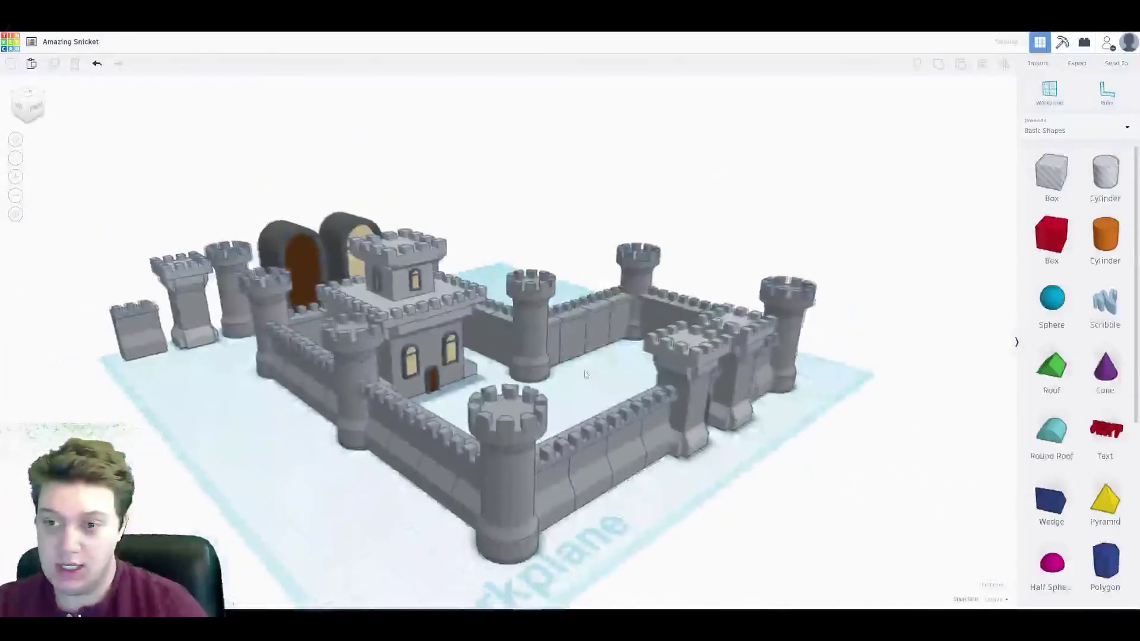
right_drag(585, 375, 542, 376)
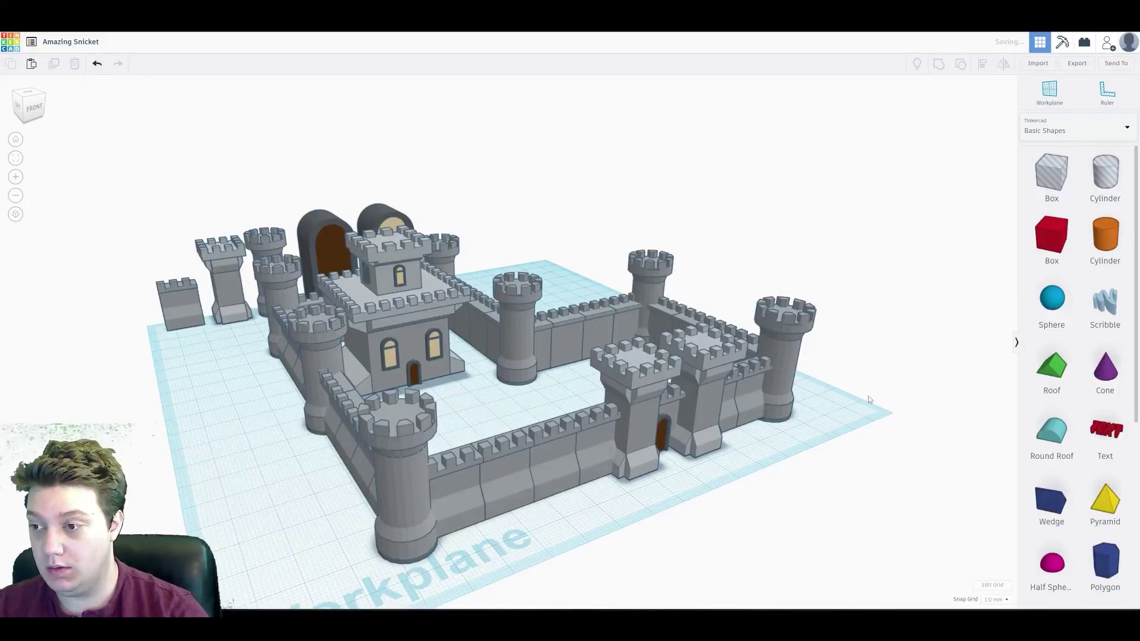
right_drag(567, 427, 564, 393)
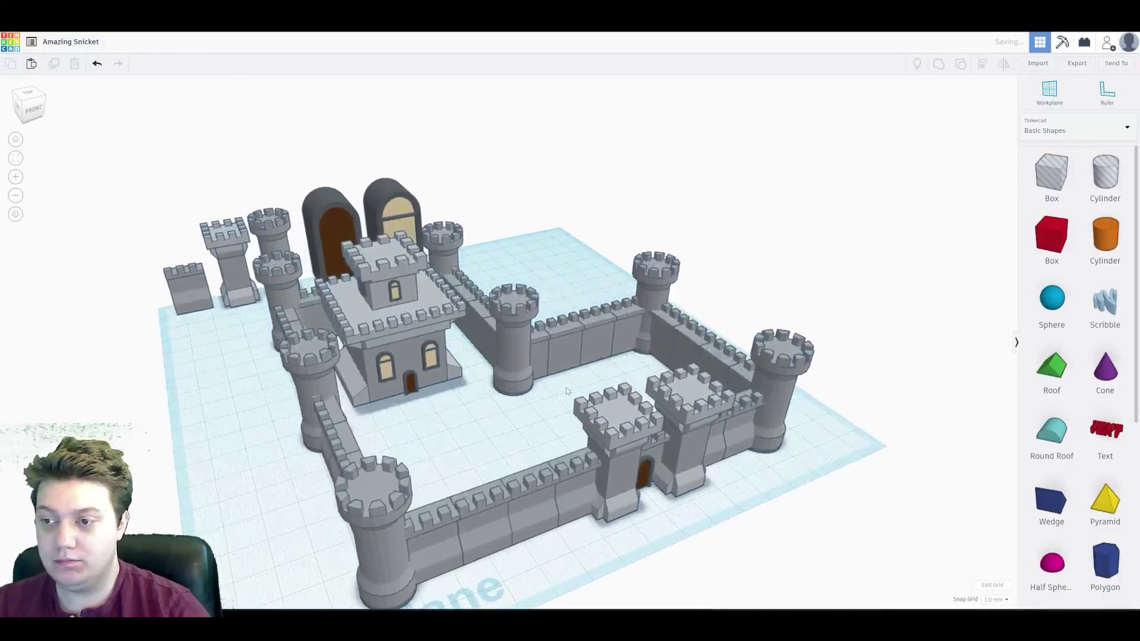
right_drag(527, 330, 492, 270)
right_drag(158, 268, 445, 312)
middle_drag(445, 311, 664, 225)
mouse_move(663, 225)
right_down()
mouse_move(478, 259)
mouse_move(466, 205)
mouse_move(475, 157)
mouse_move(512, 133)
mouse_move(644, 163)
mouse_move(672, 225)
right_up()
scroll(465, 193, up, 3)
scroll(475, 157, down, 5)
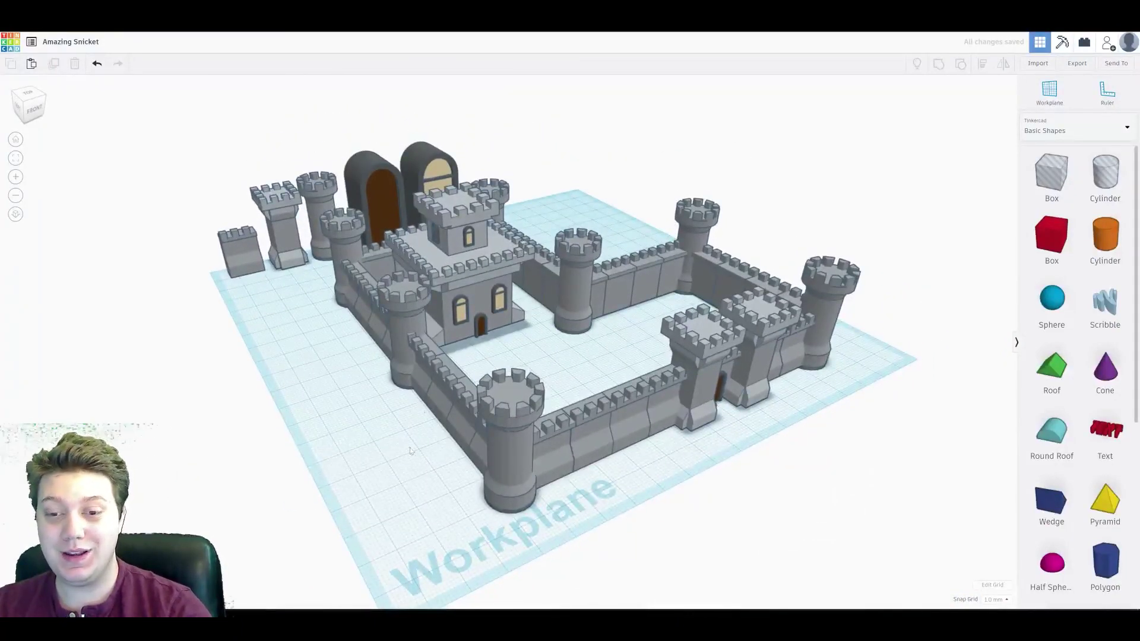